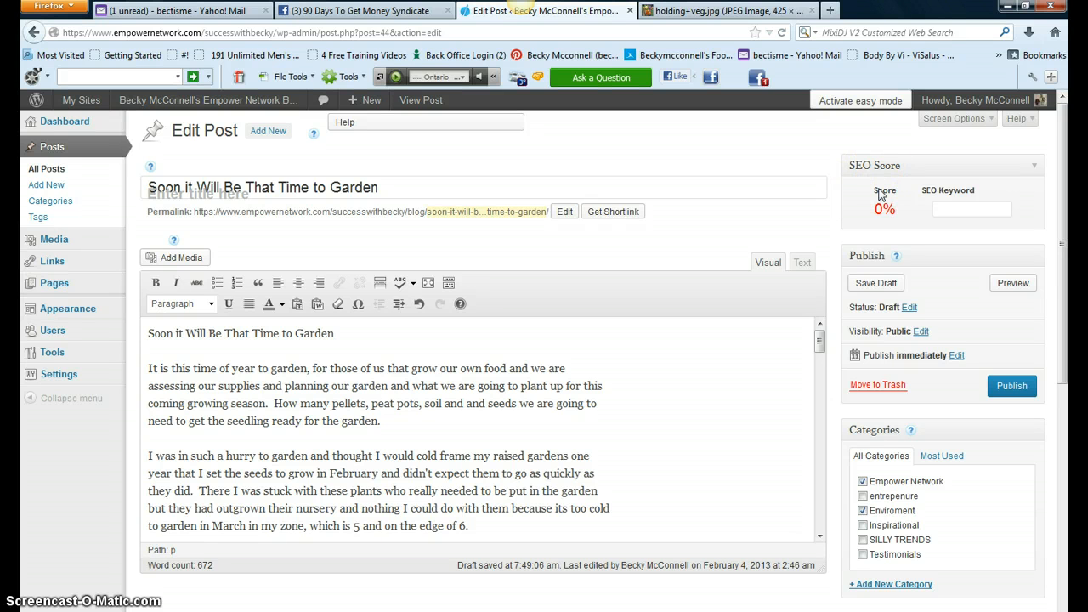
Step: Review the draft post's SEO score, publishing options, tags and body text through to the closing lines
click(858, 209)
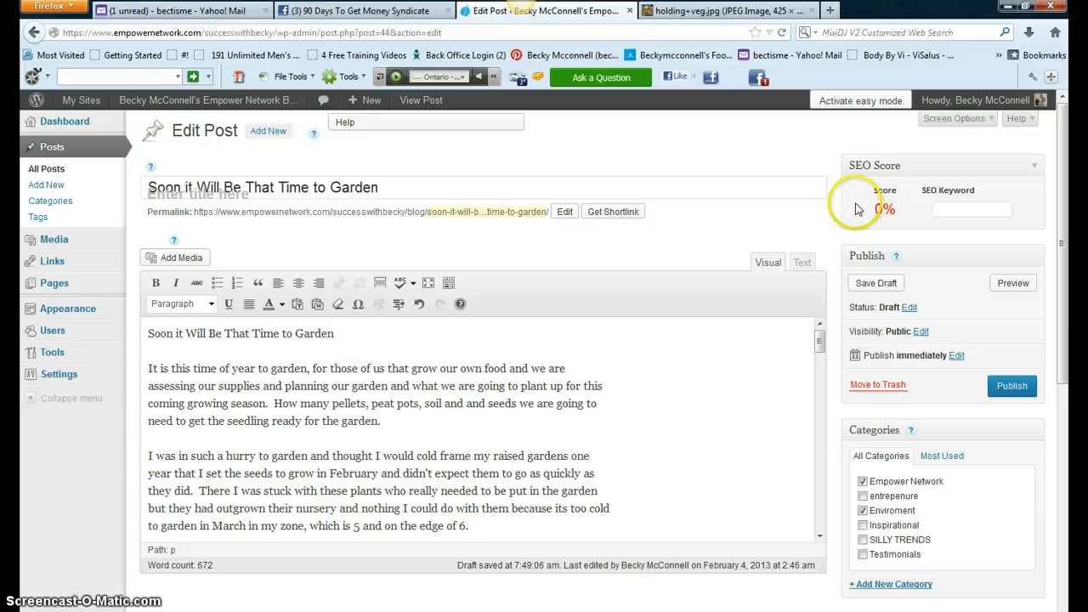
scroll(776, 286, down, 8)
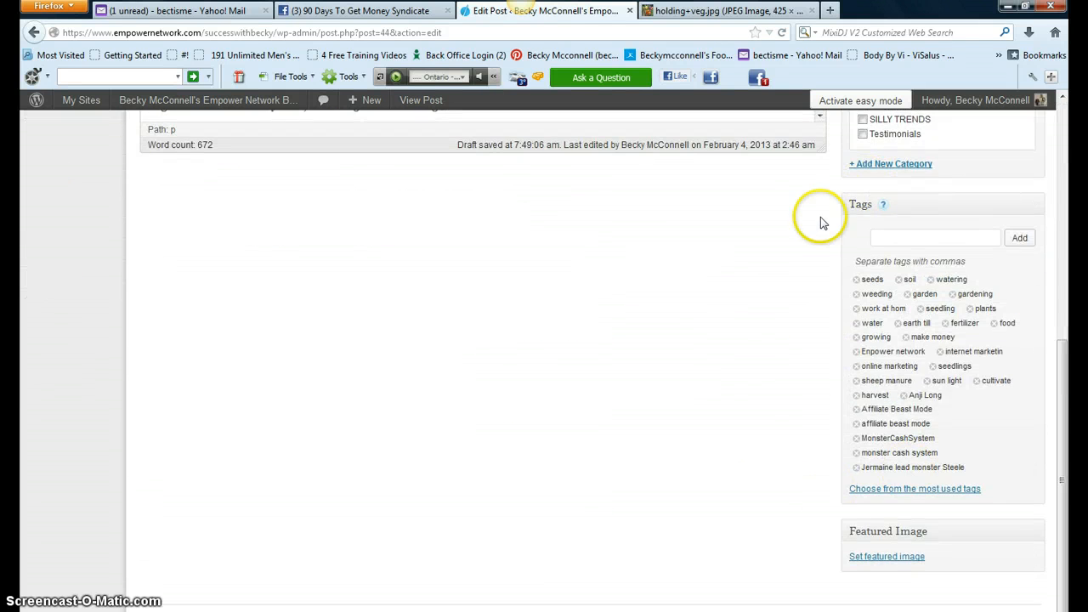
scroll(748, 254, up, 7)
scroll(725, 252, up, 1)
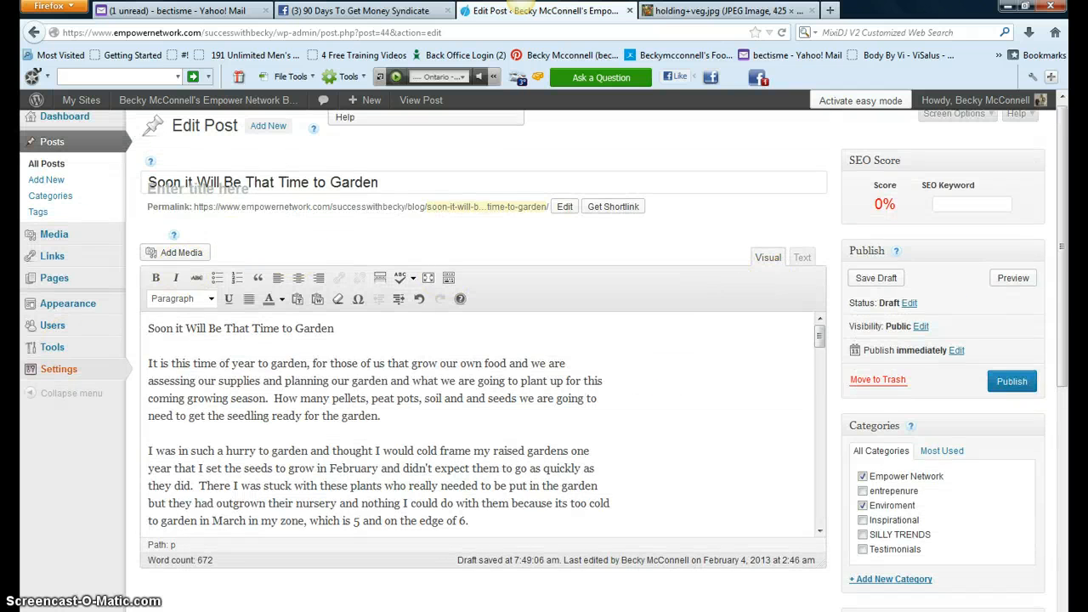
scroll(763, 379, down, 10)
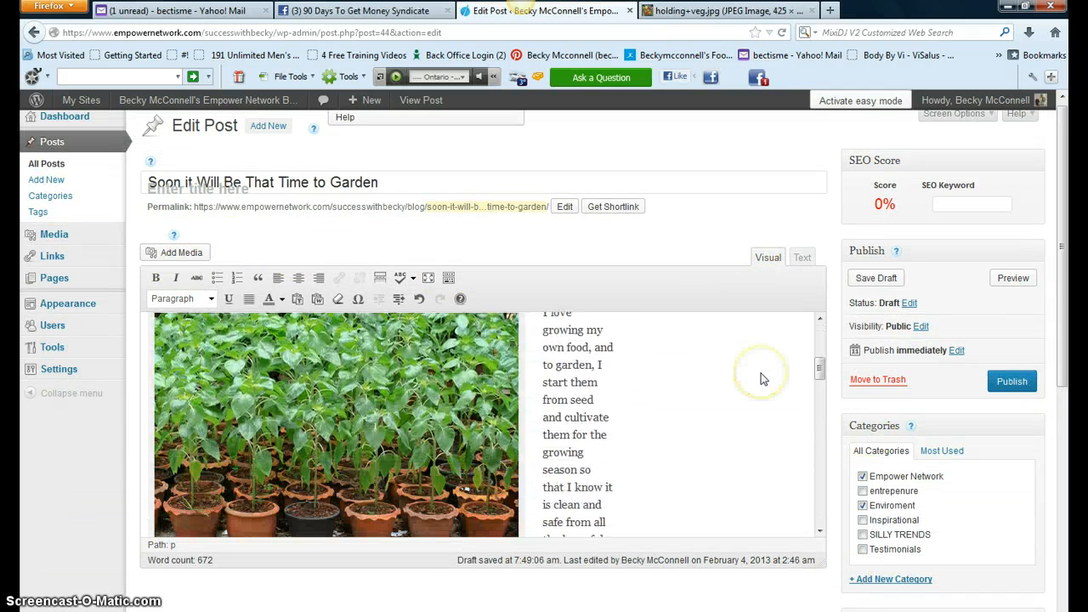
scroll(762, 379, down, 8)
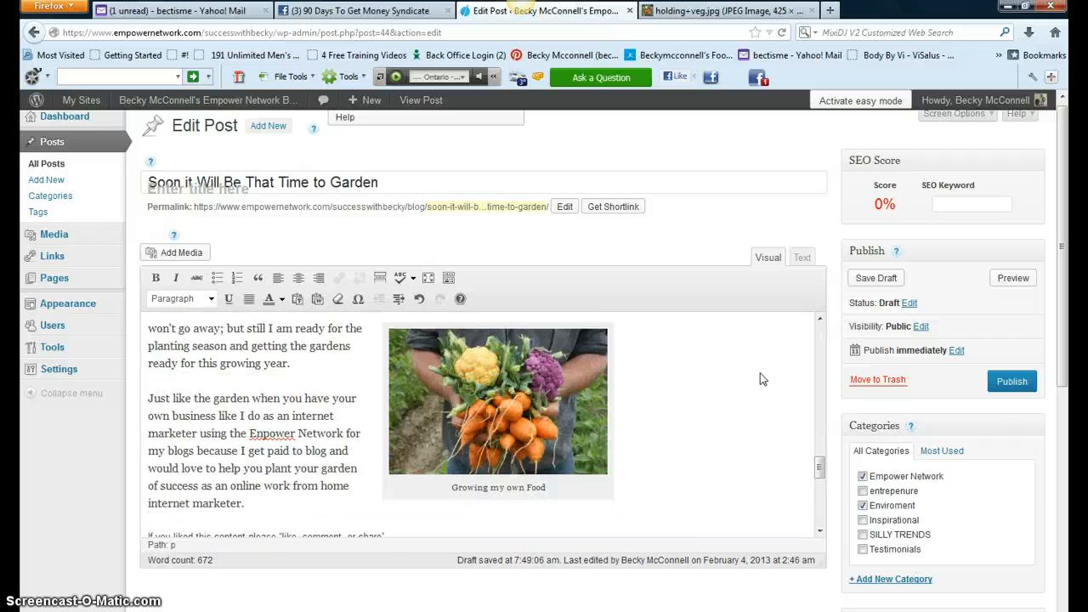
scroll(763, 379, down, 3)
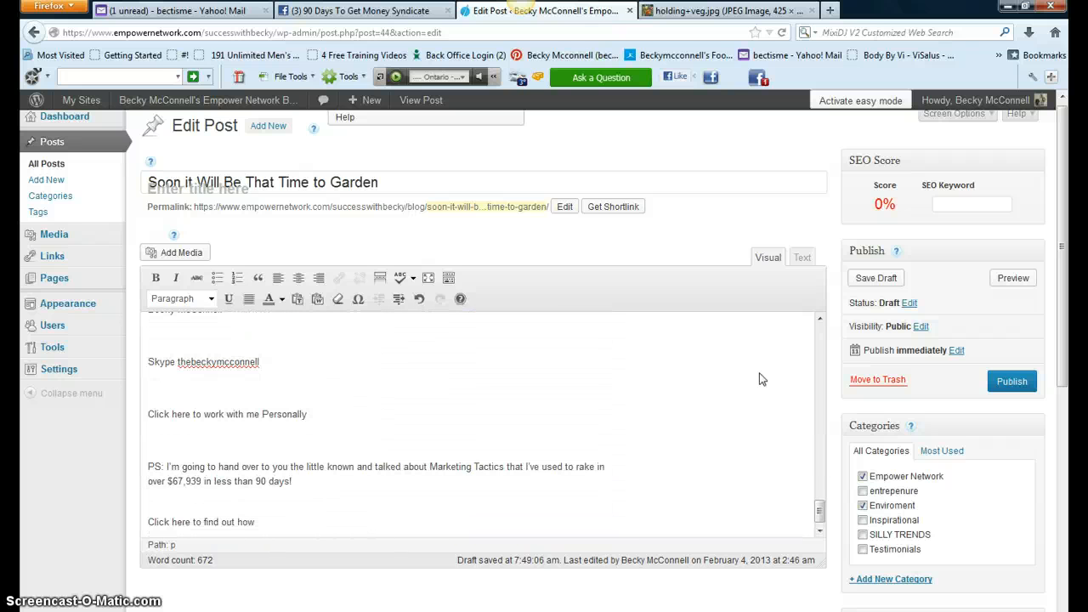
Step: Make the words “like, comment, or share” bold in the line below the post's last paragraph
scroll(763, 379, up, 5)
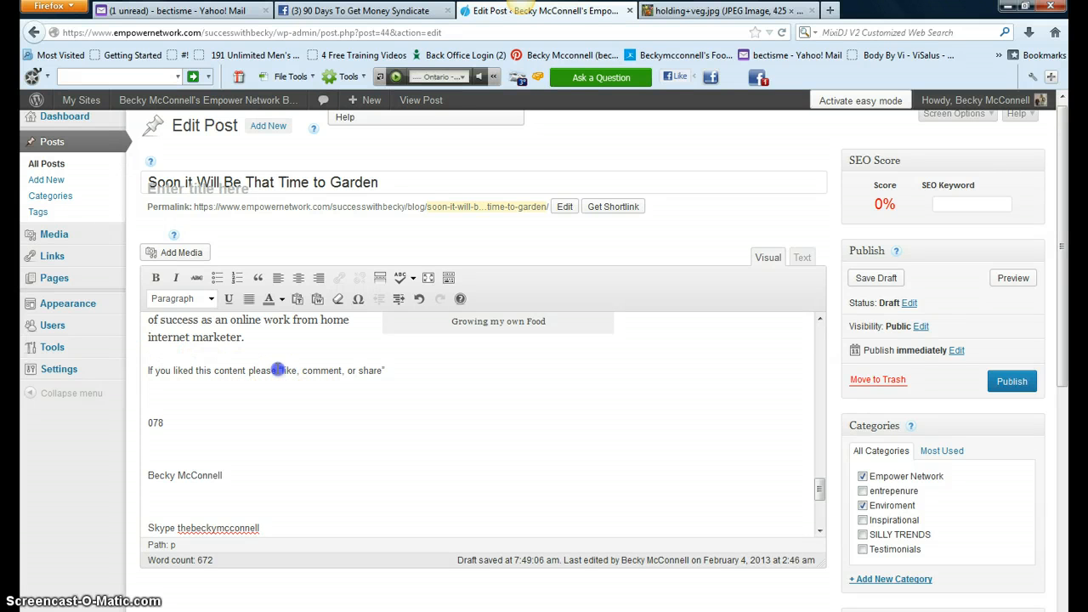
drag(276, 371, 417, 367)
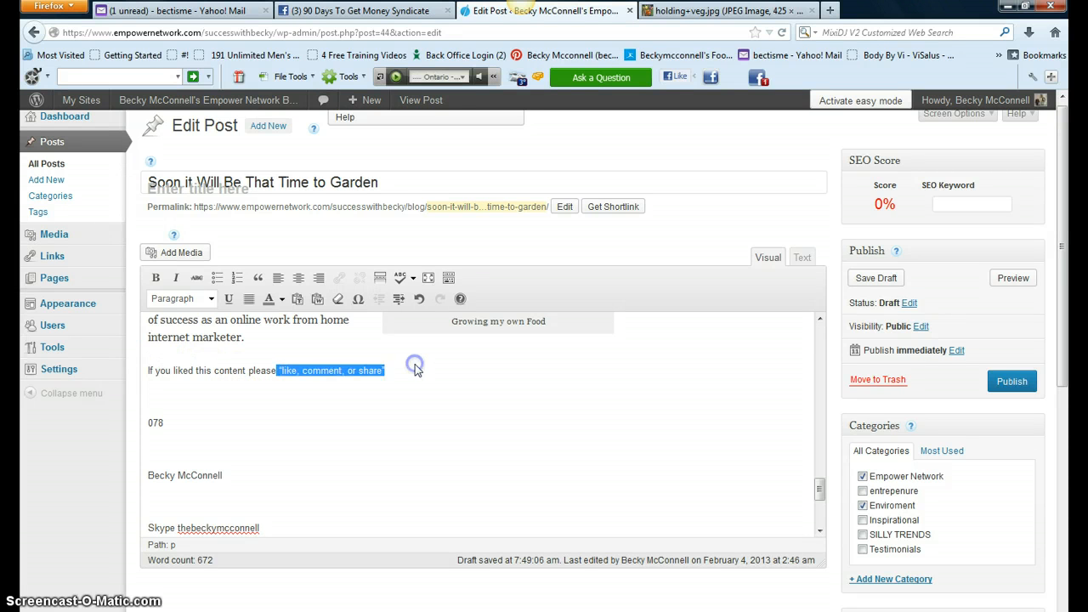
click(155, 278)
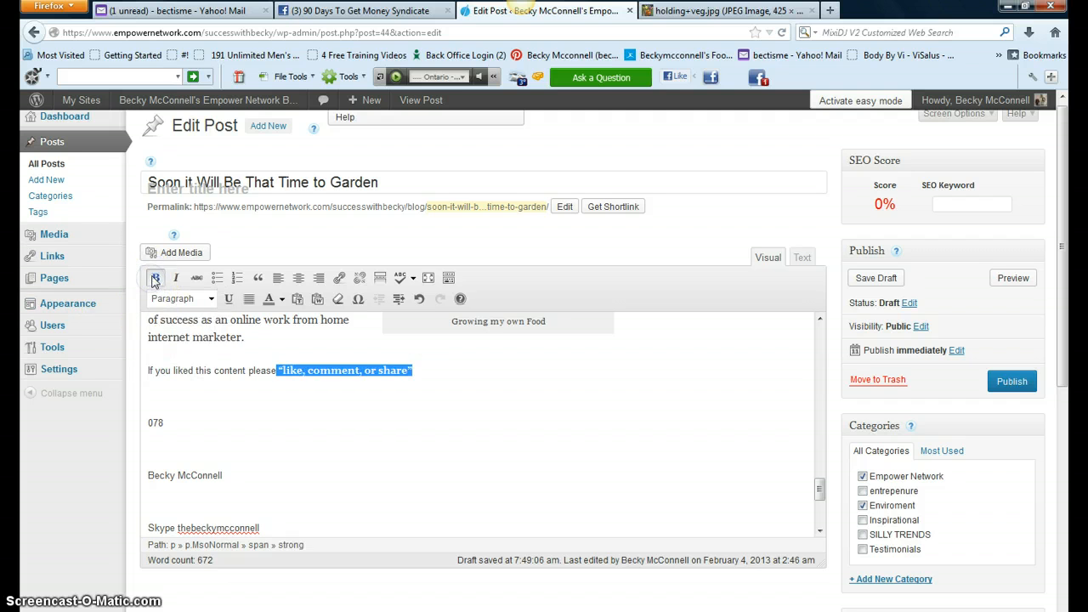
Step: Insert the portrait pic-2-empower.jpg from the media library at the 078 line above the signature
click(149, 424)
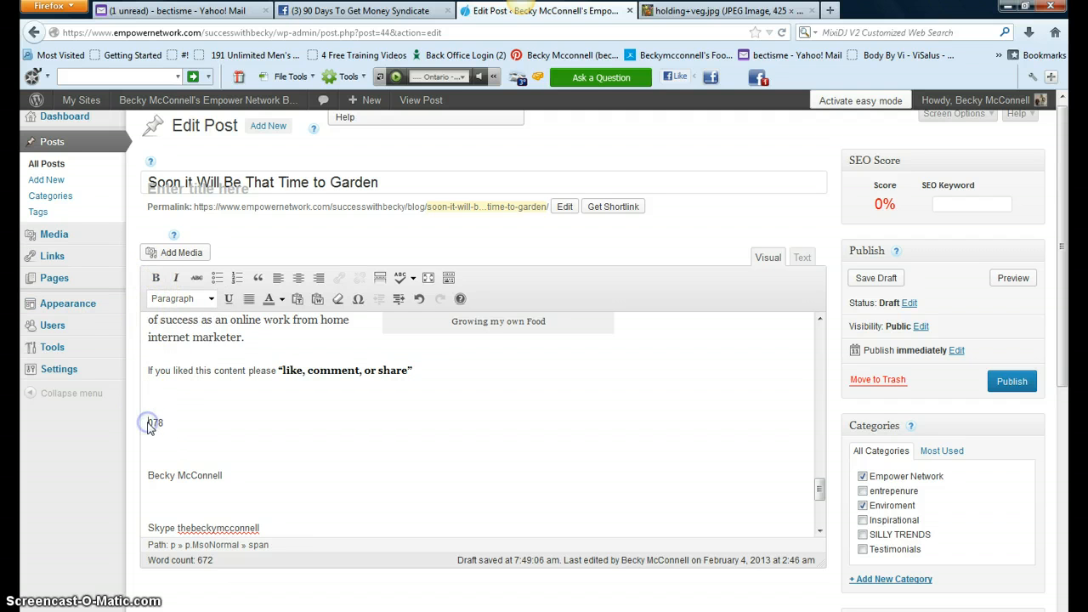
click(168, 256)
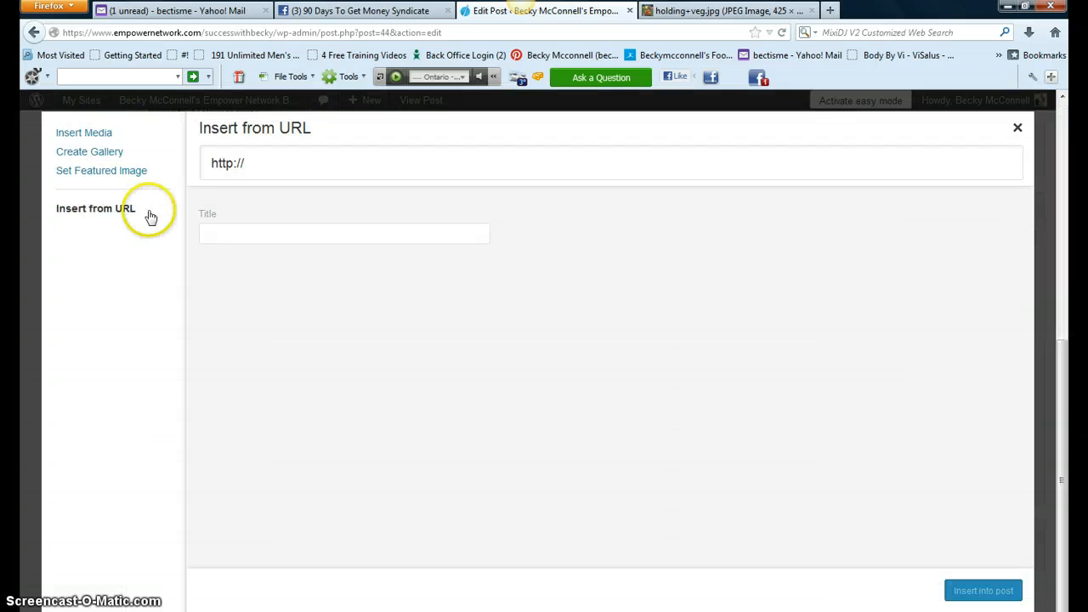
click(109, 134)
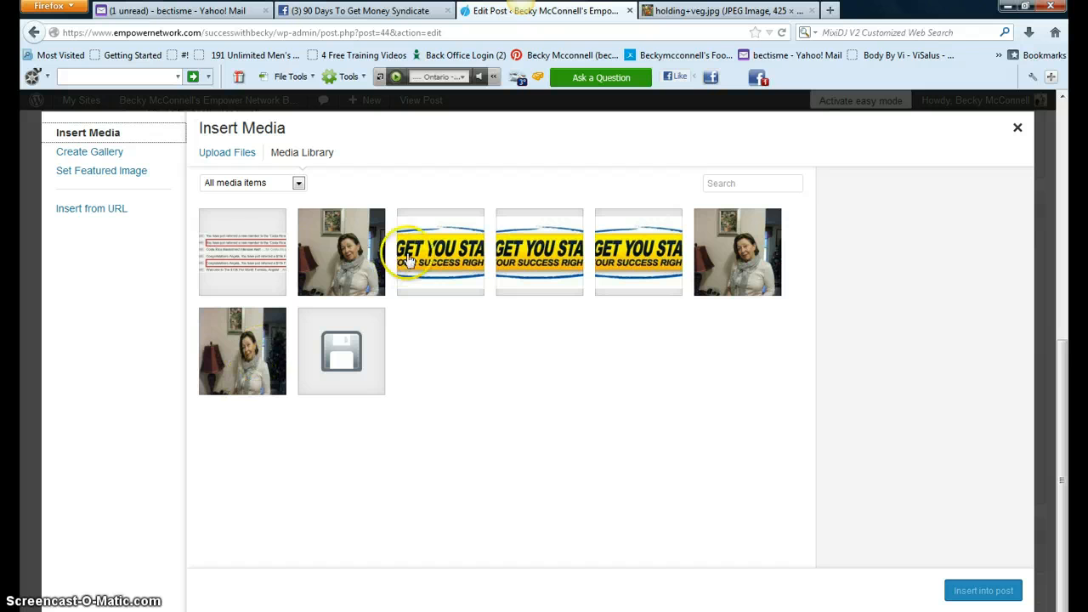
click(245, 355)
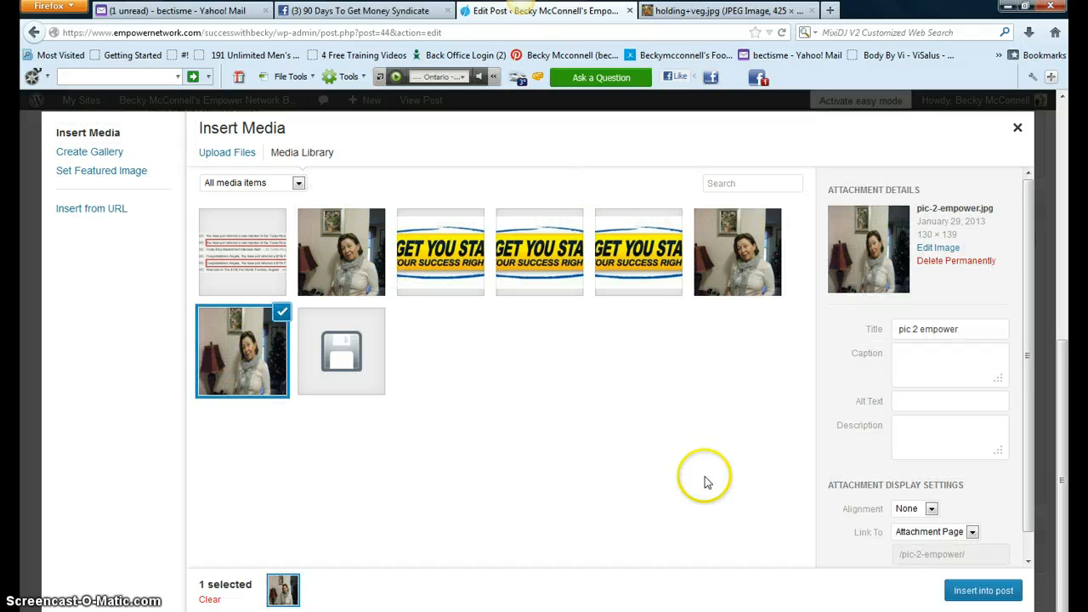
click(969, 589)
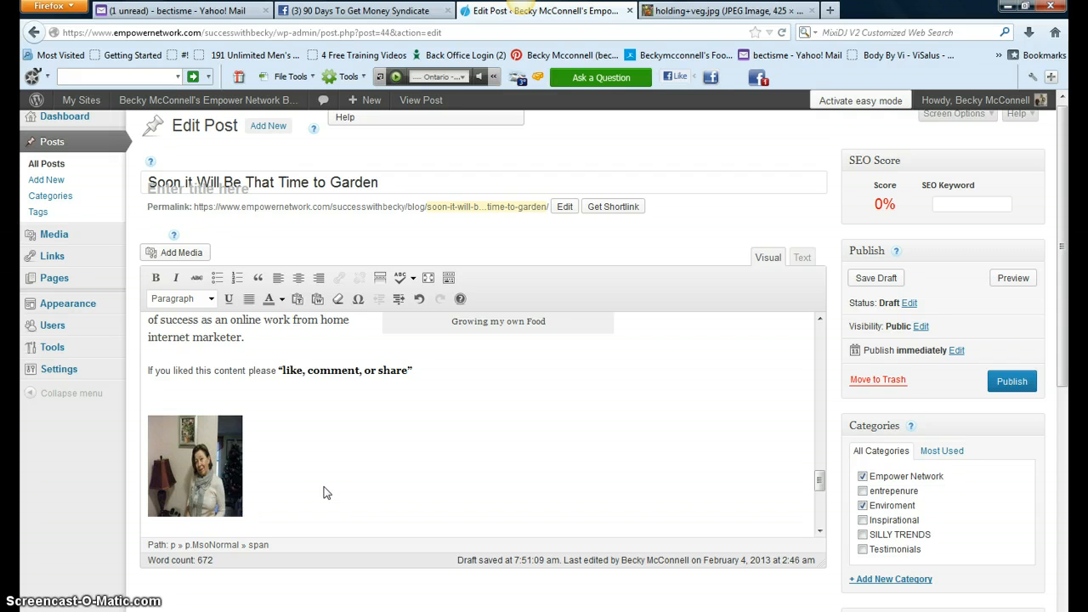
Step: Start a hyperlink on the words "Click here" in the line "Click here to work with me Personally"
scroll(332, 485, down, 5)
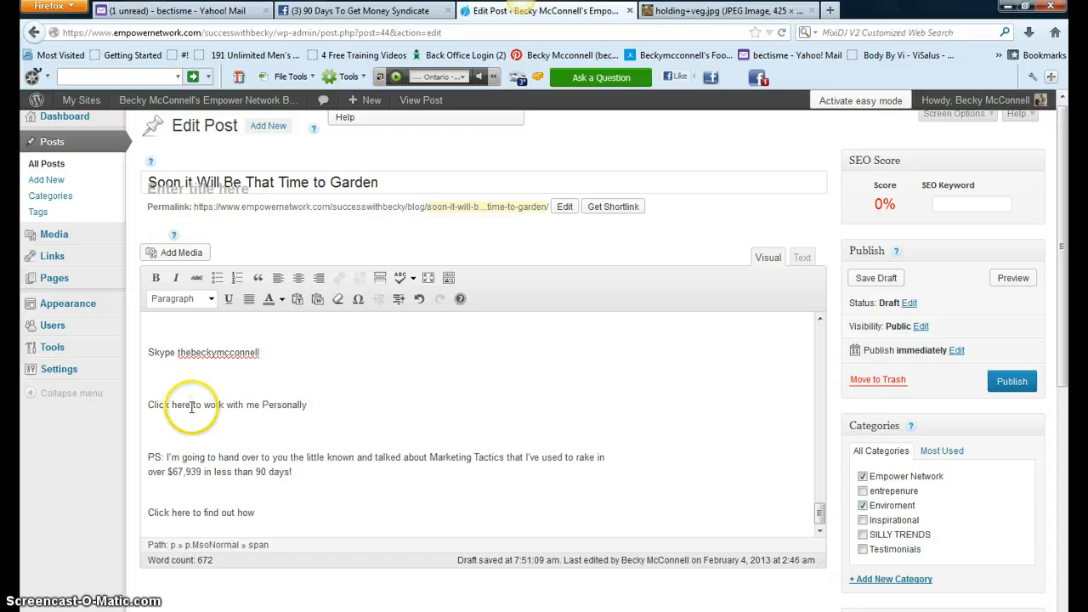
drag(191, 405, 143, 411)
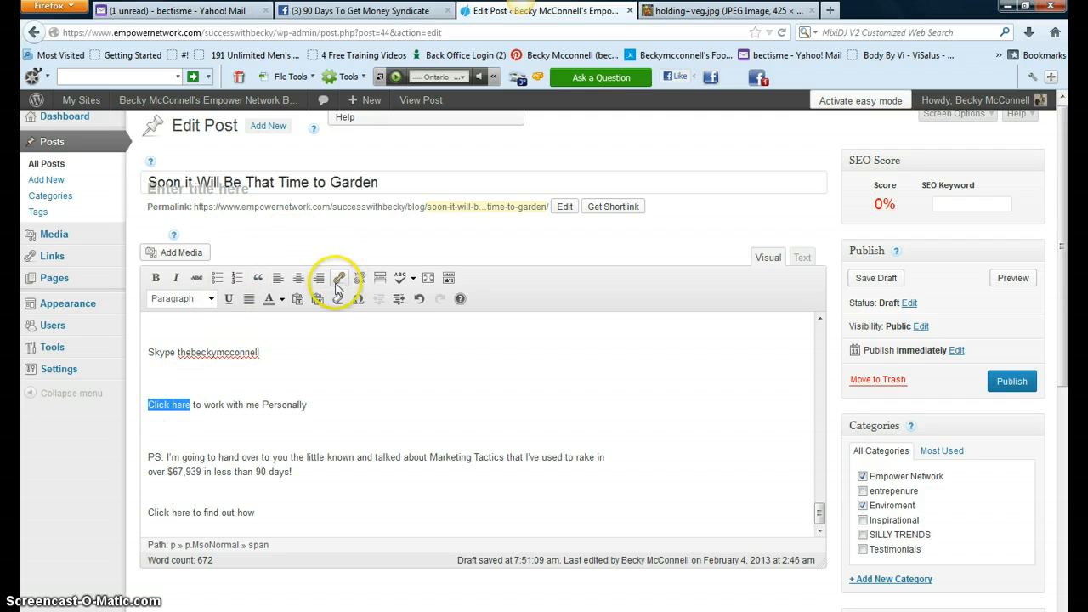
click(449, 281)
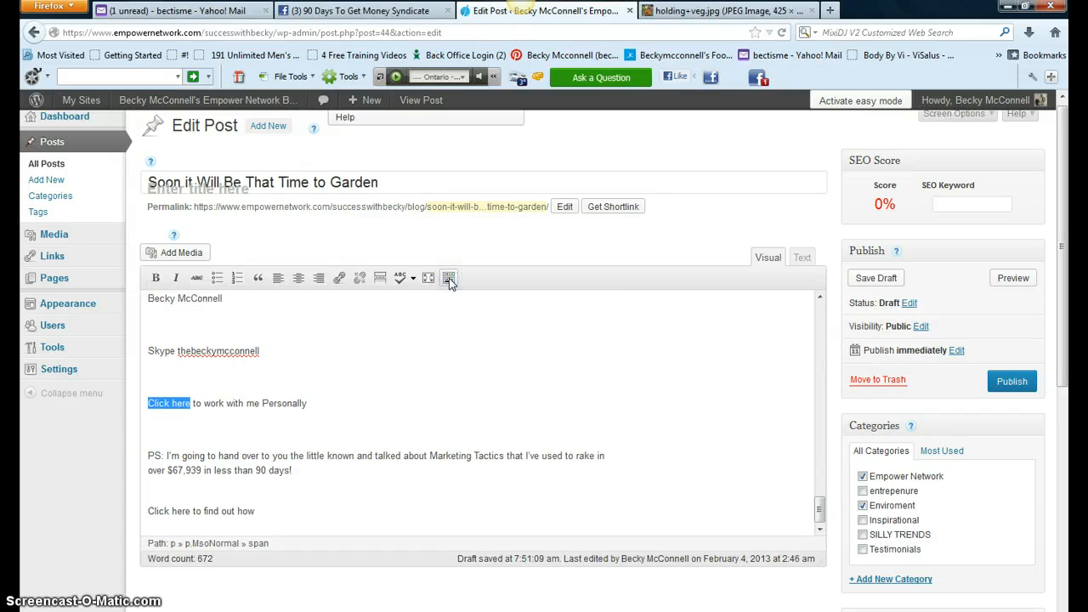
click(449, 280)
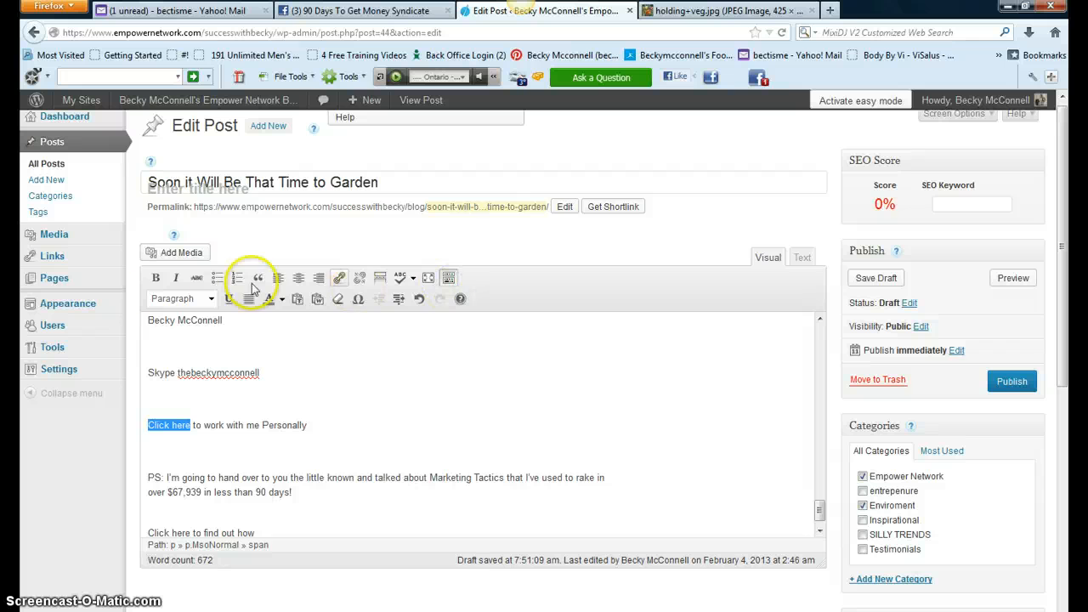
click(340, 280)
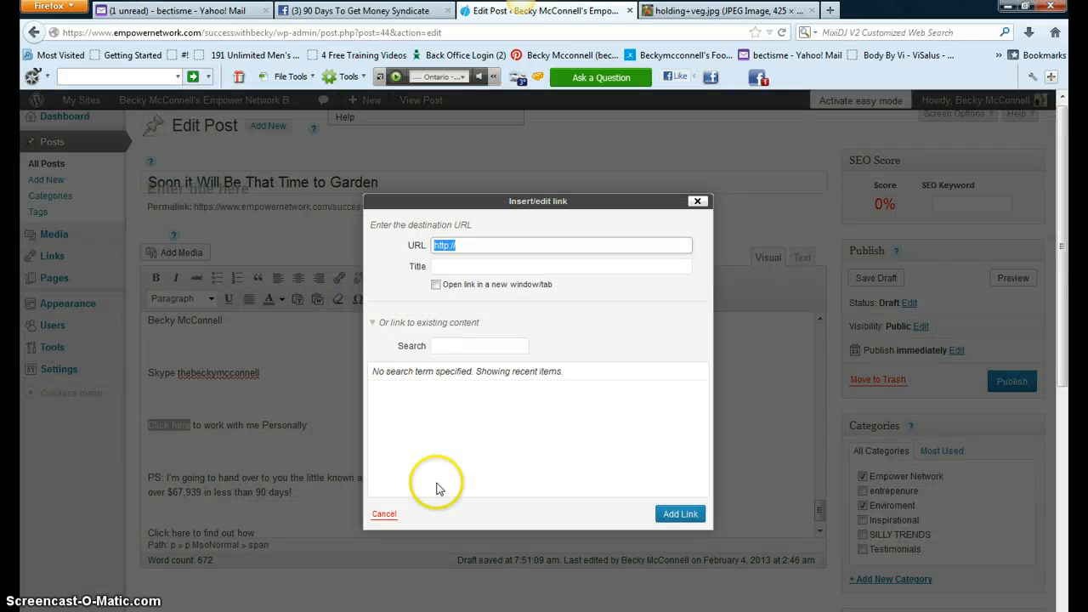
Step: Switch to the Word document of affiliate links, copy the empowernetwork.com almostasecret.php capture page URL, and return to the blog editor
mouse_move(378, 611)
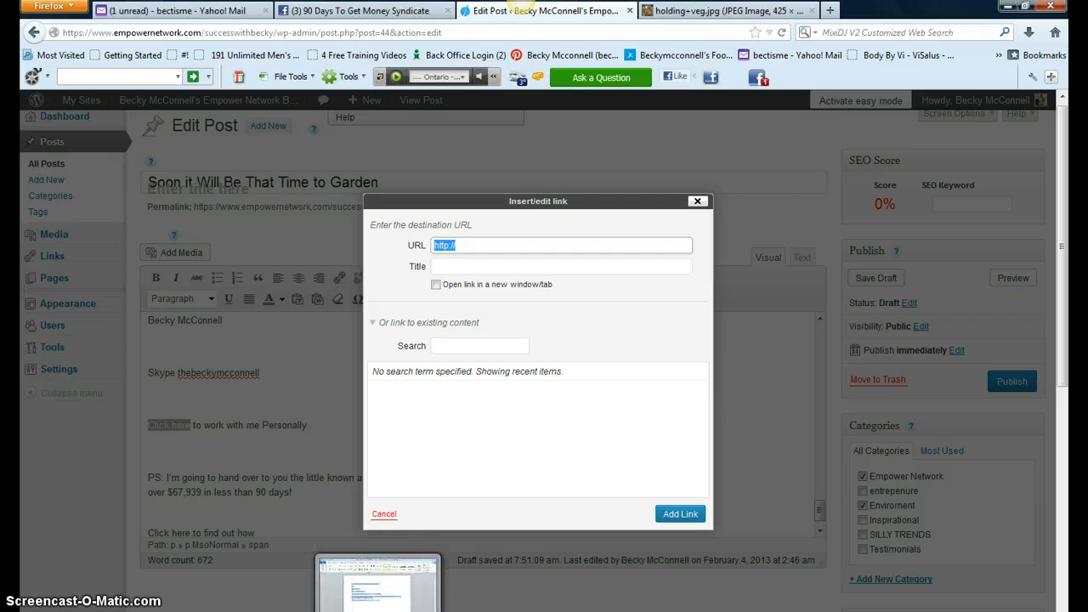
click(281, 609)
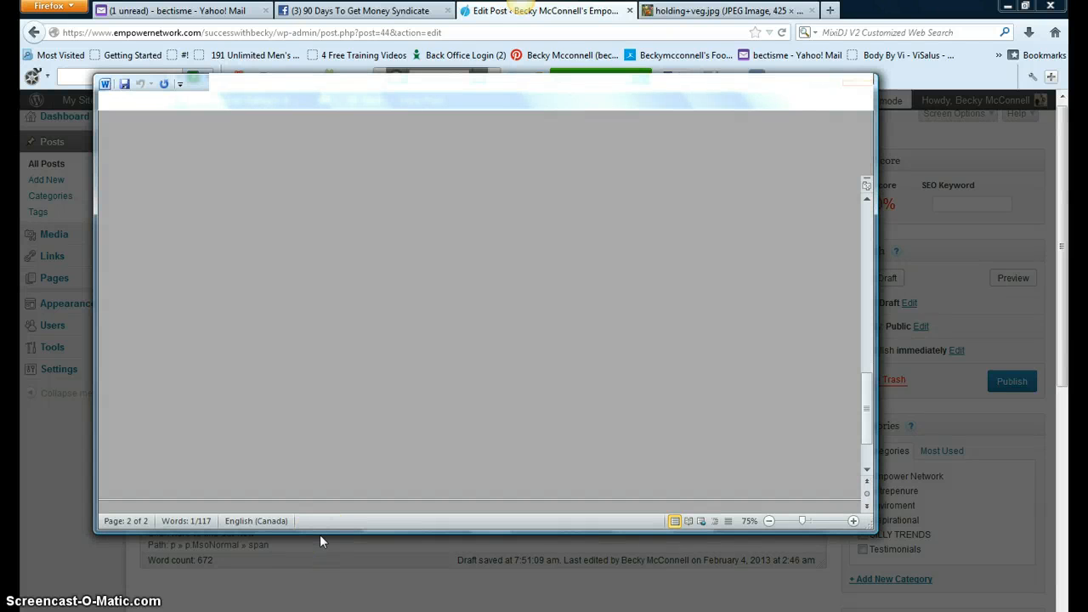
click(354, 466)
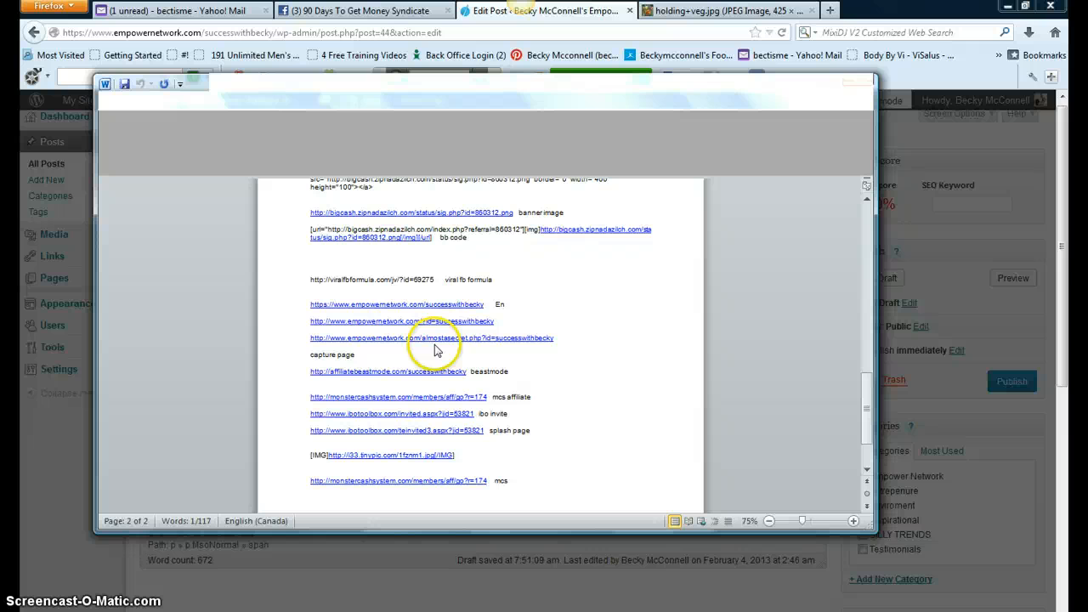
click(555, 337)
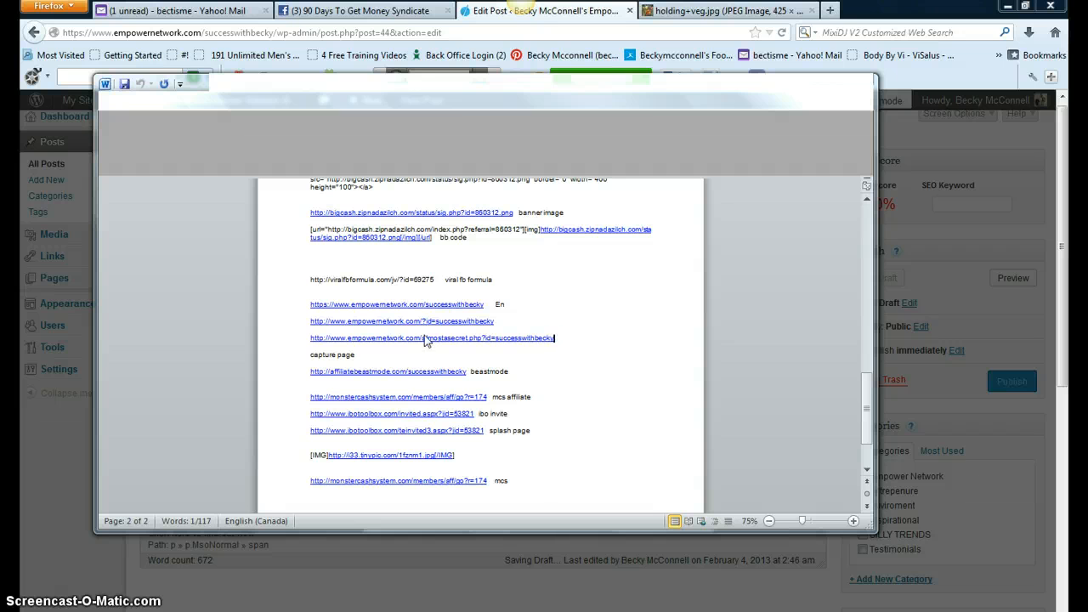
drag(554, 337, 428, 338)
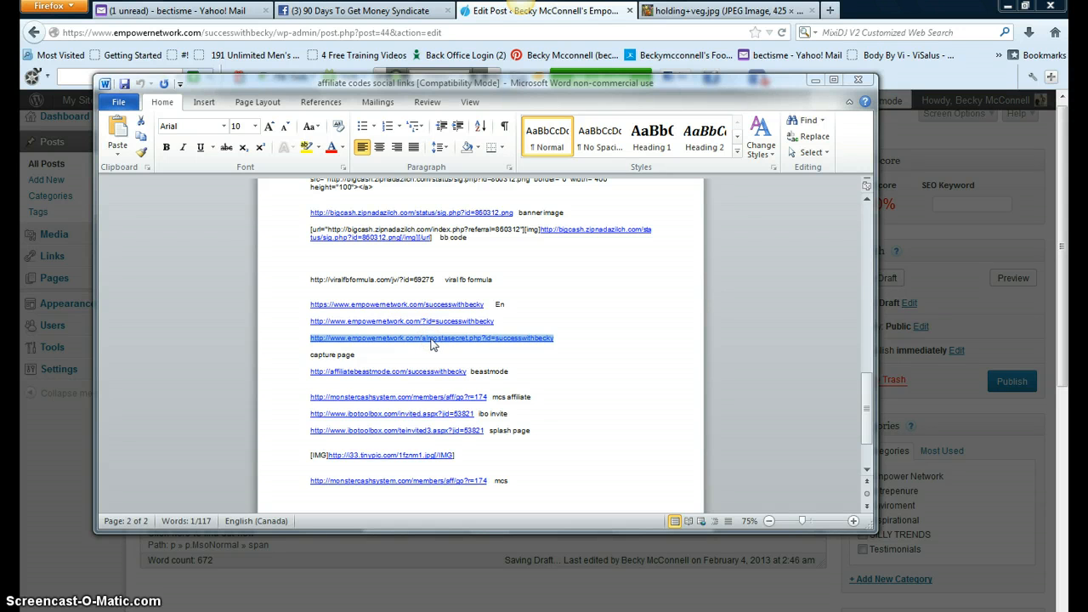
right_click(431, 339)
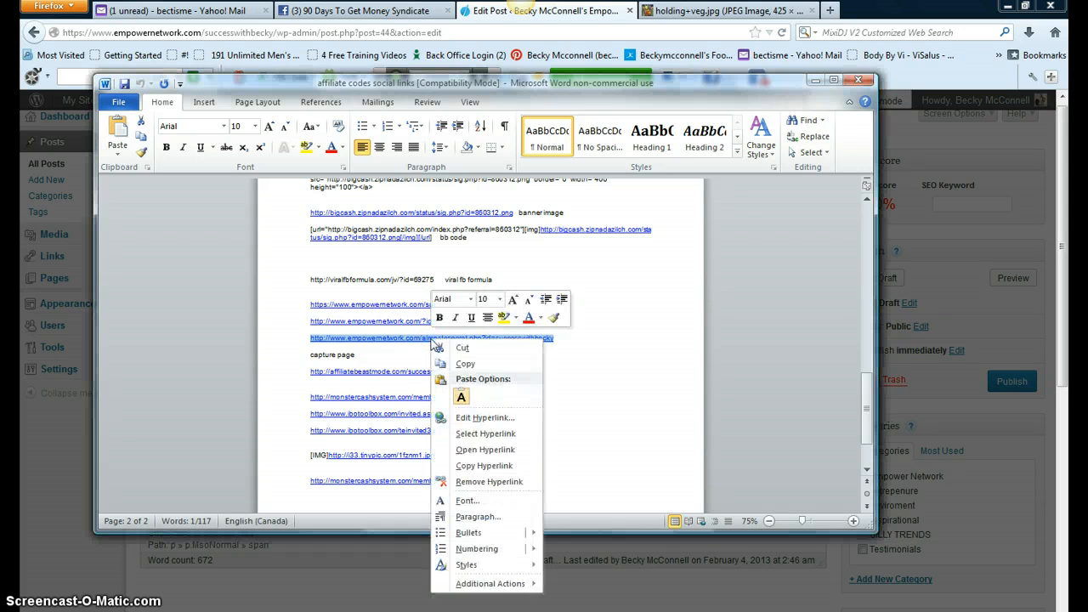
click(466, 365)
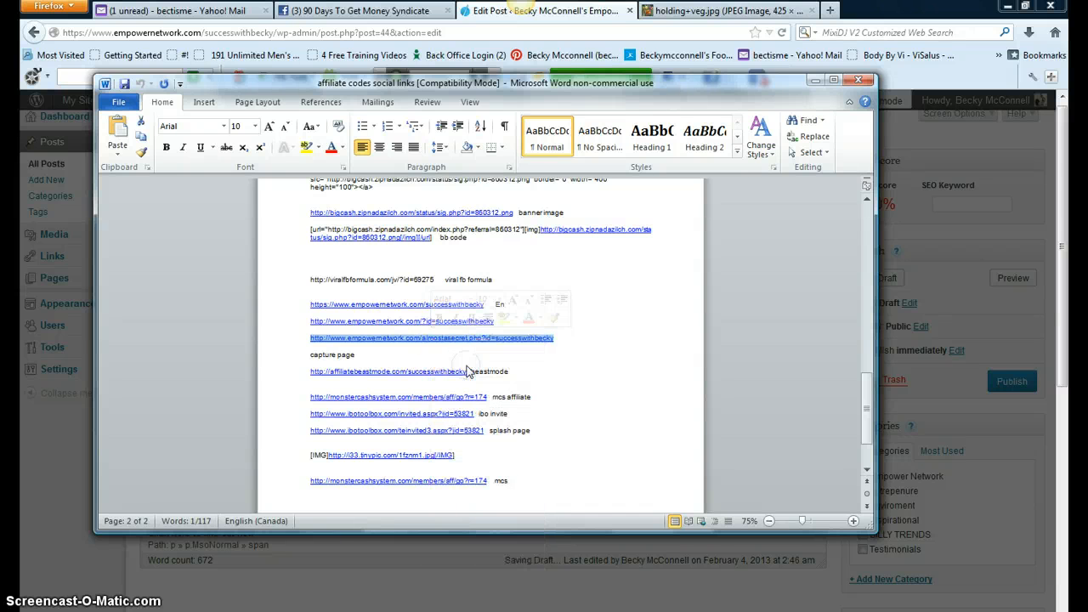
click(814, 79)
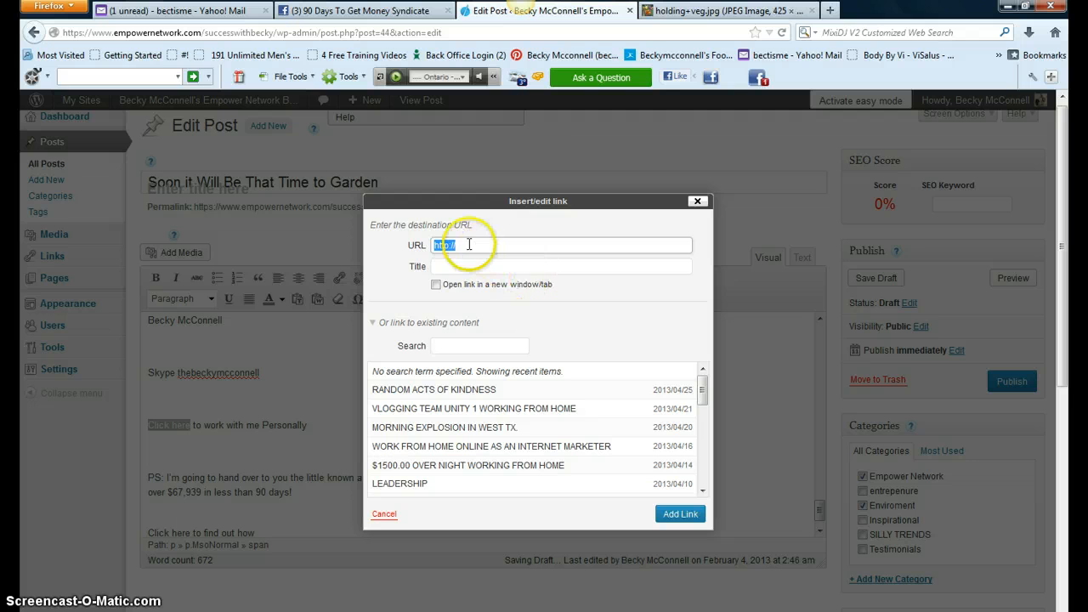
Step: Paste the copied capture page URL as the link destination, title it "Enpower Network", and add the link
key(BackSpace)
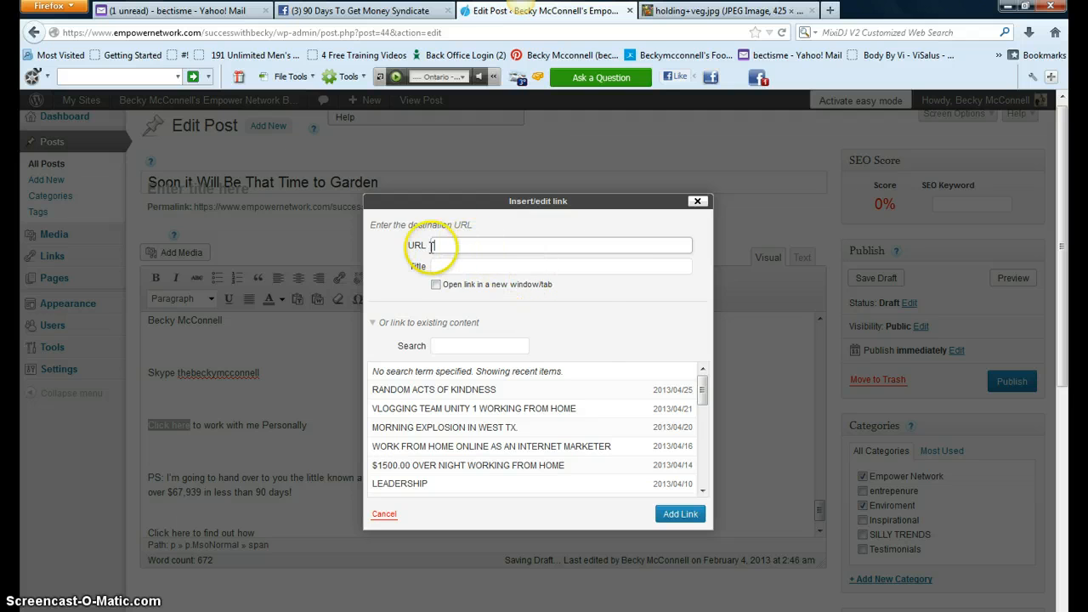
right_click(436, 244)
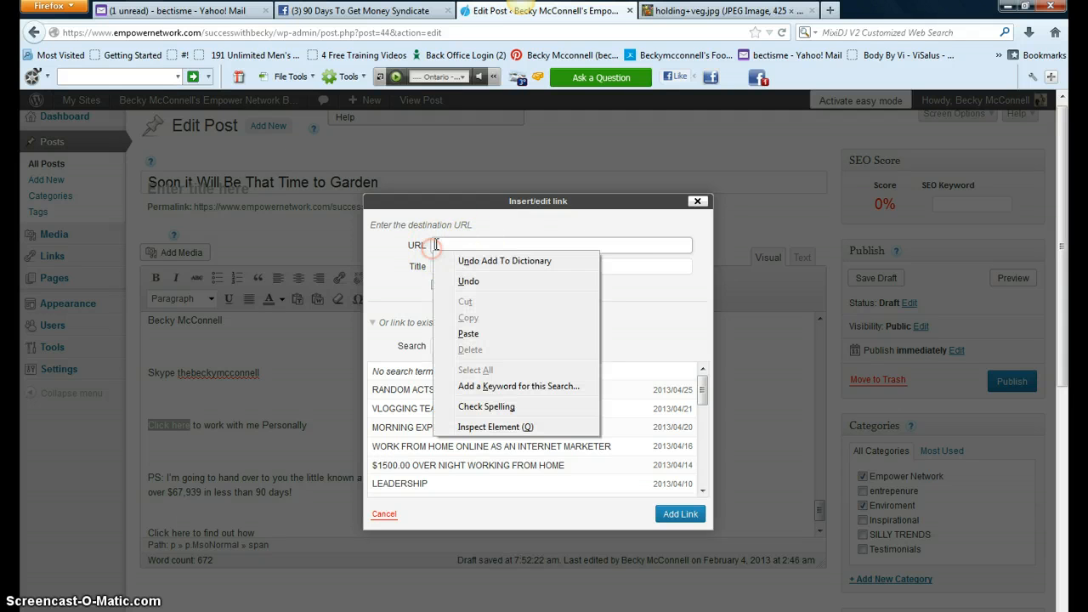
click(468, 334)
click(441, 266)
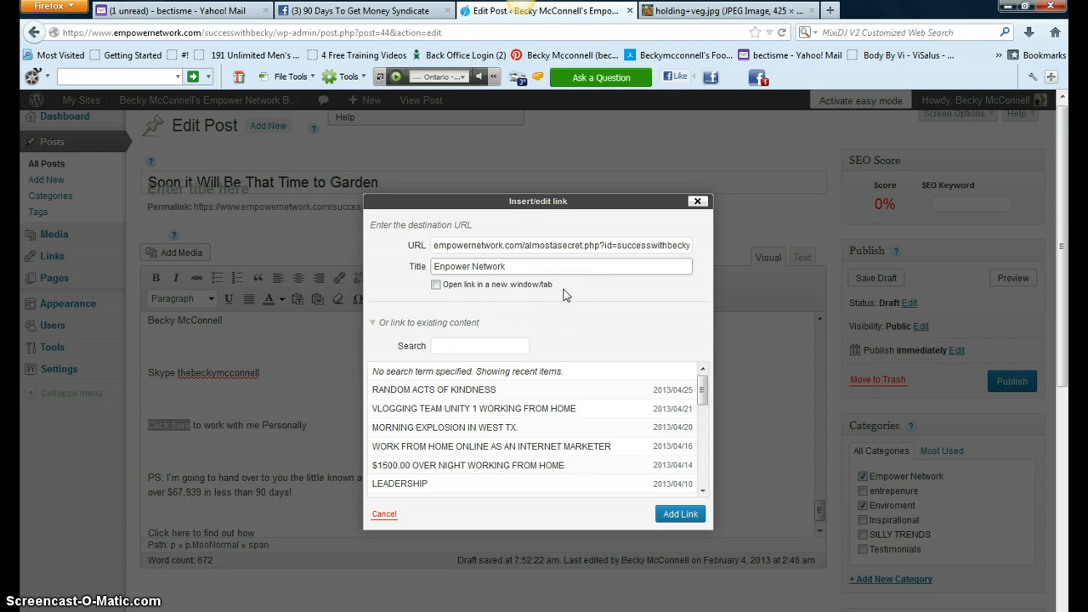
click(677, 515)
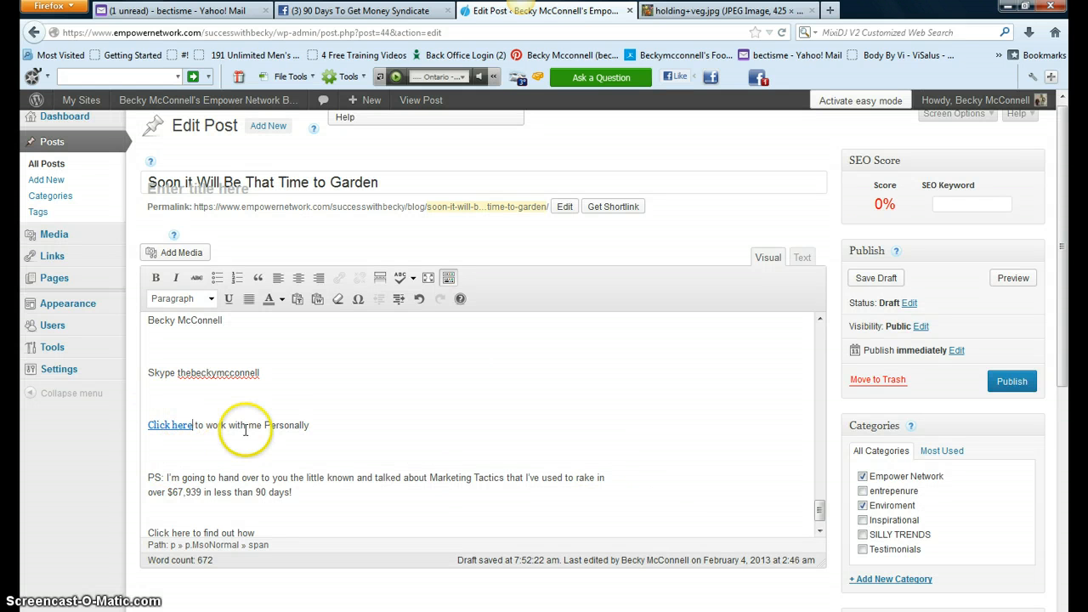
Step: Make the whole PS paragraph about Marketing Tactics bold
scroll(414, 412, down, 1)
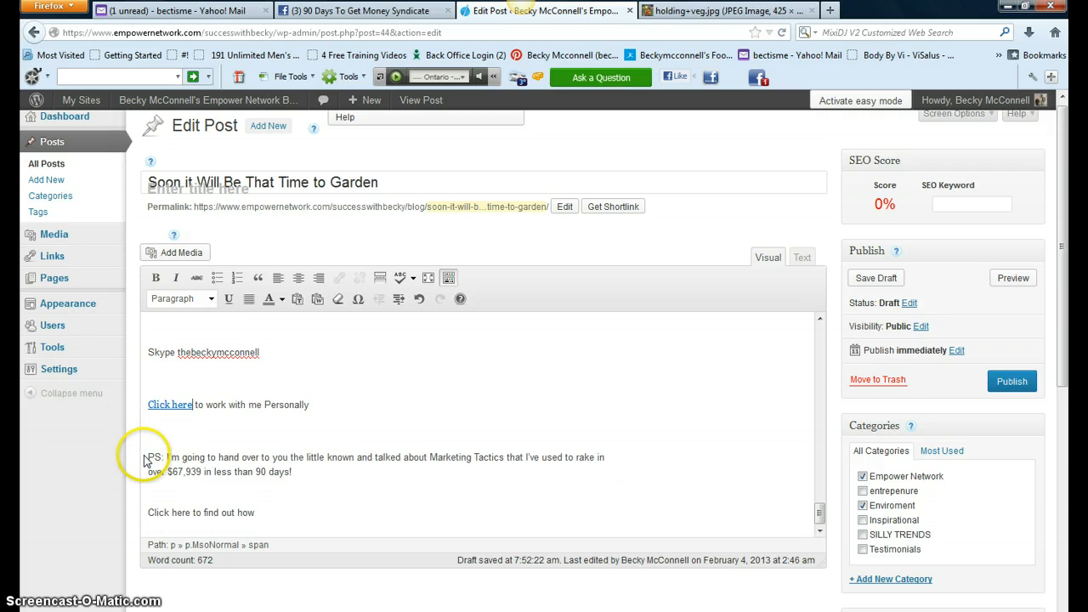
drag(146, 457, 306, 484)
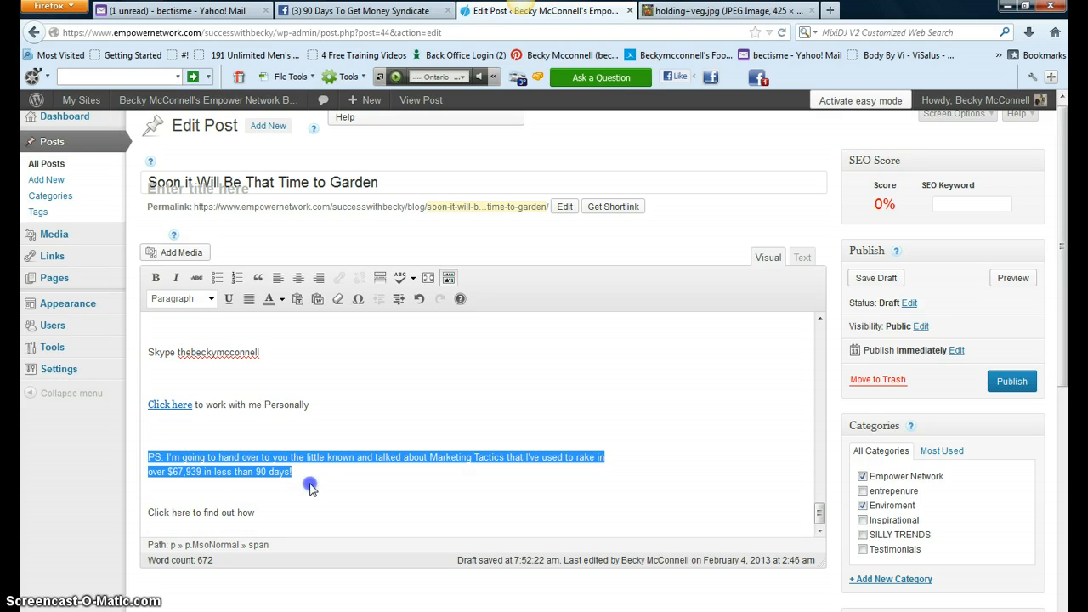
click(155, 279)
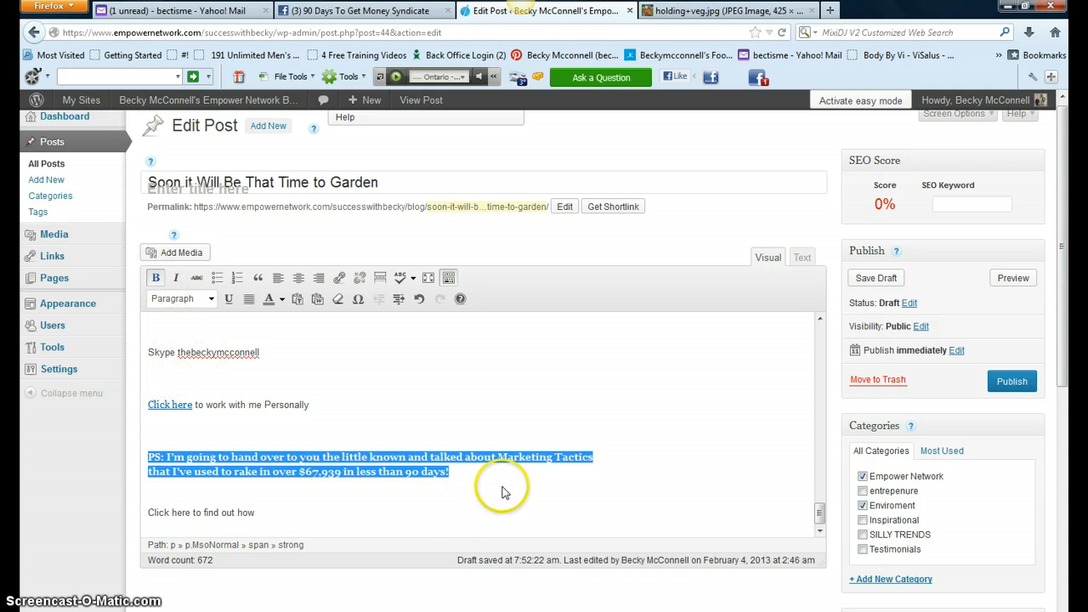
scroll(503, 491, down, 3)
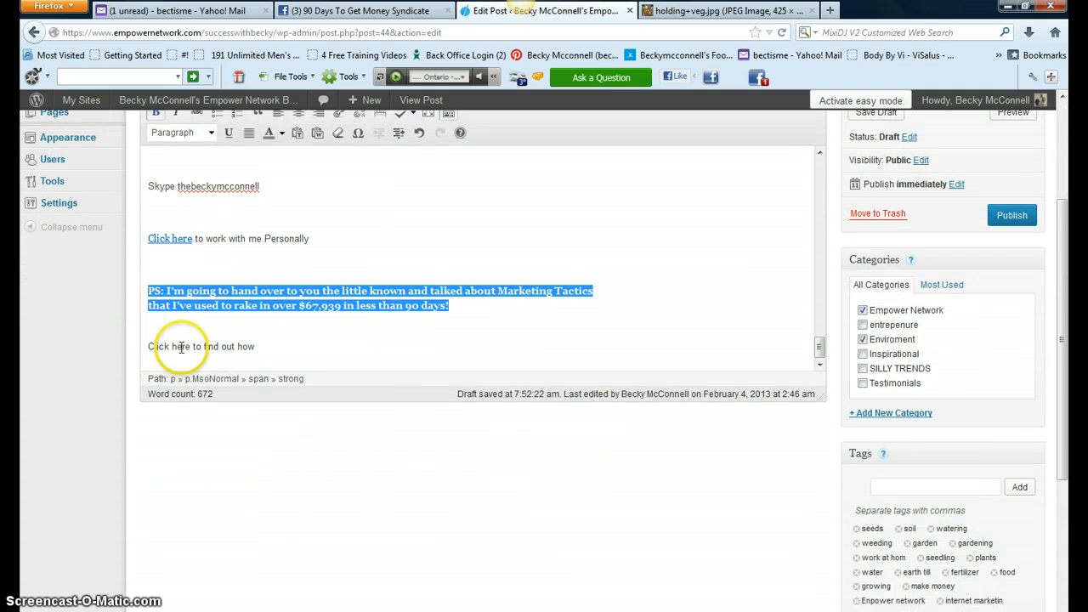
Step: Start a hyperlink on the words "Click here" in the line "Click here to find out how" and clear the default URL
drag(189, 347, 147, 339)
scroll(385, 183, up, 2)
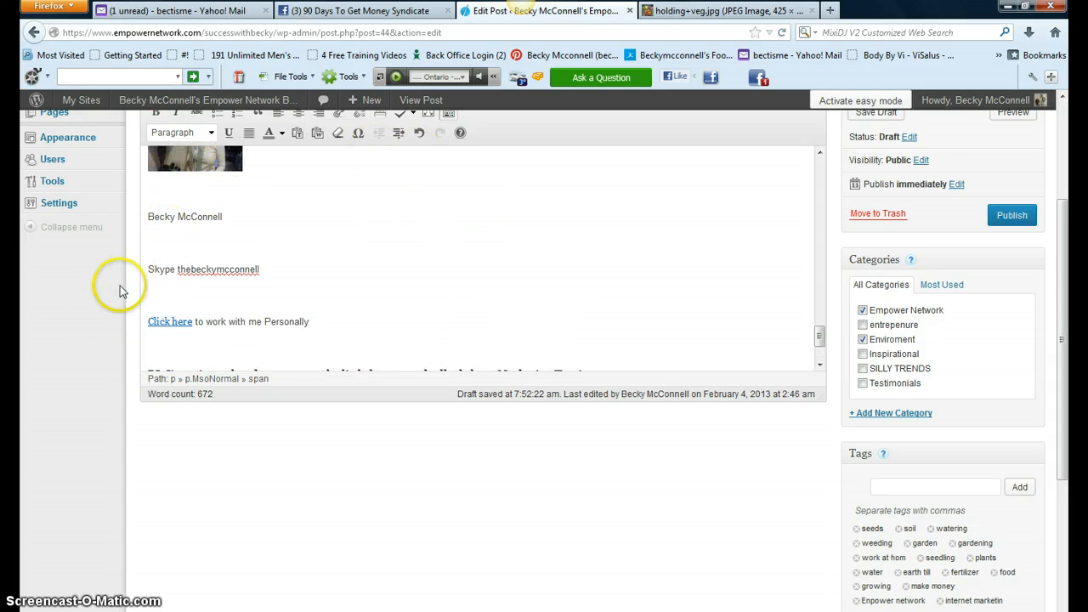
click(52, 305)
scroll(52, 306, up, 4)
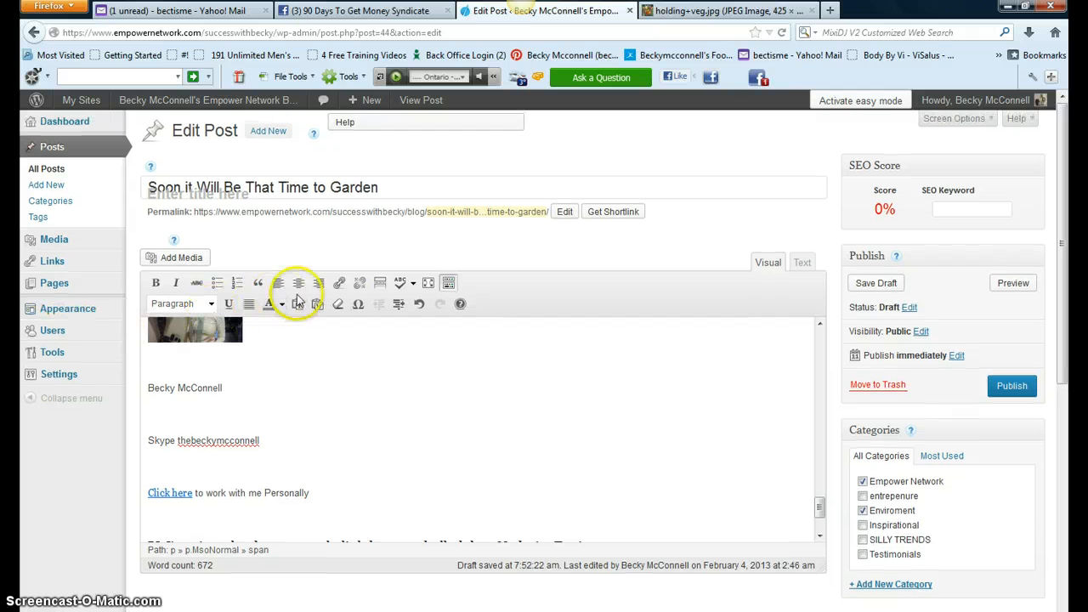
click(338, 285)
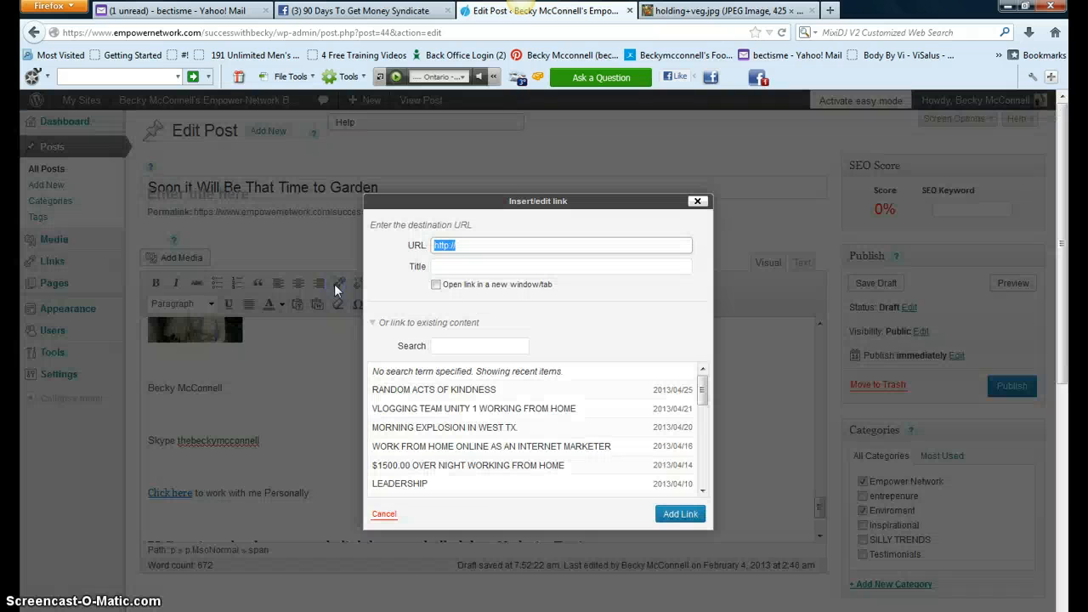
key(BackSpace)
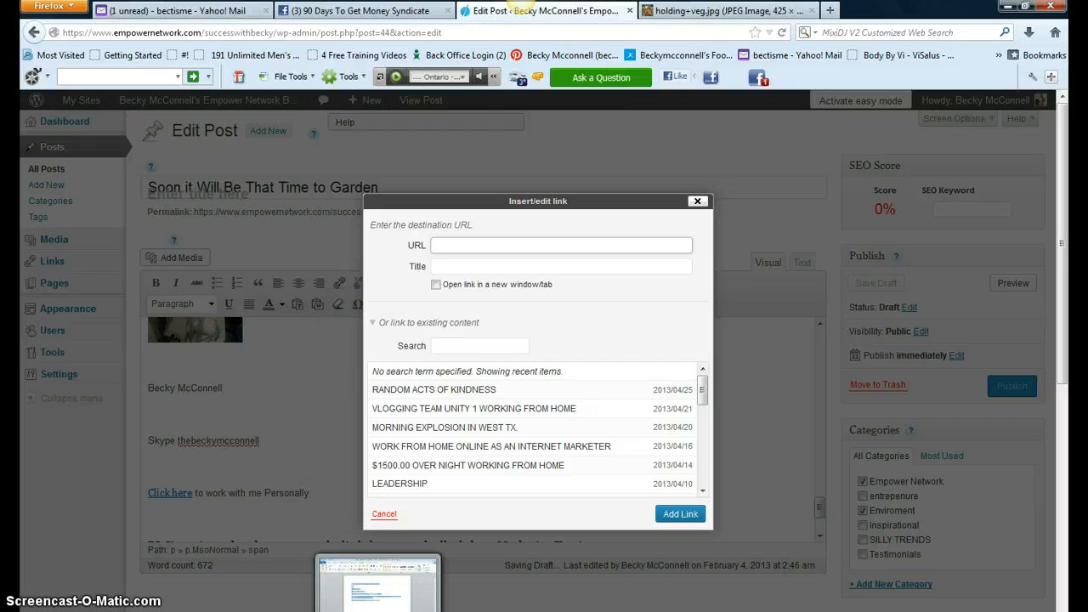
Step: Switch to the Word document of affiliate links, copy the monstercashsystem.com URL labelled "mcs affiliate", and return to the blog editor
click(274, 609)
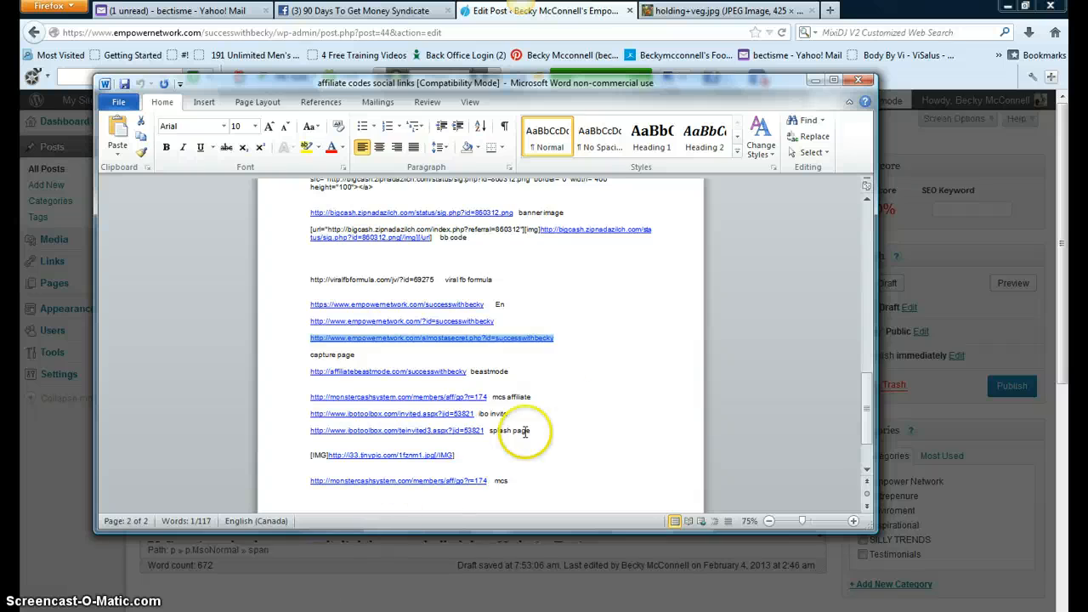
scroll(566, 396, down, 1)
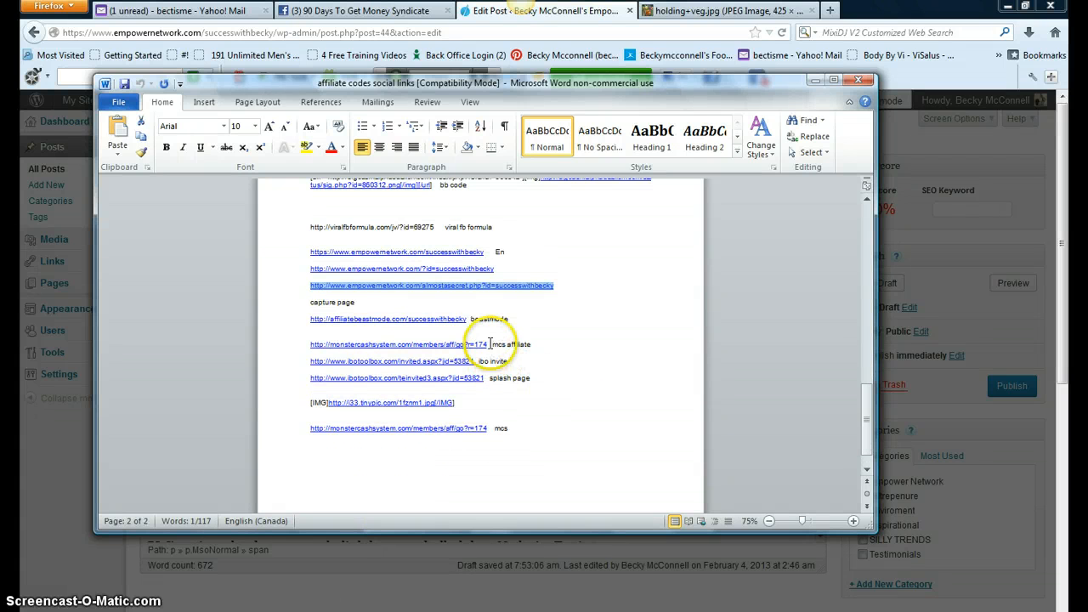
drag(490, 344, 337, 344)
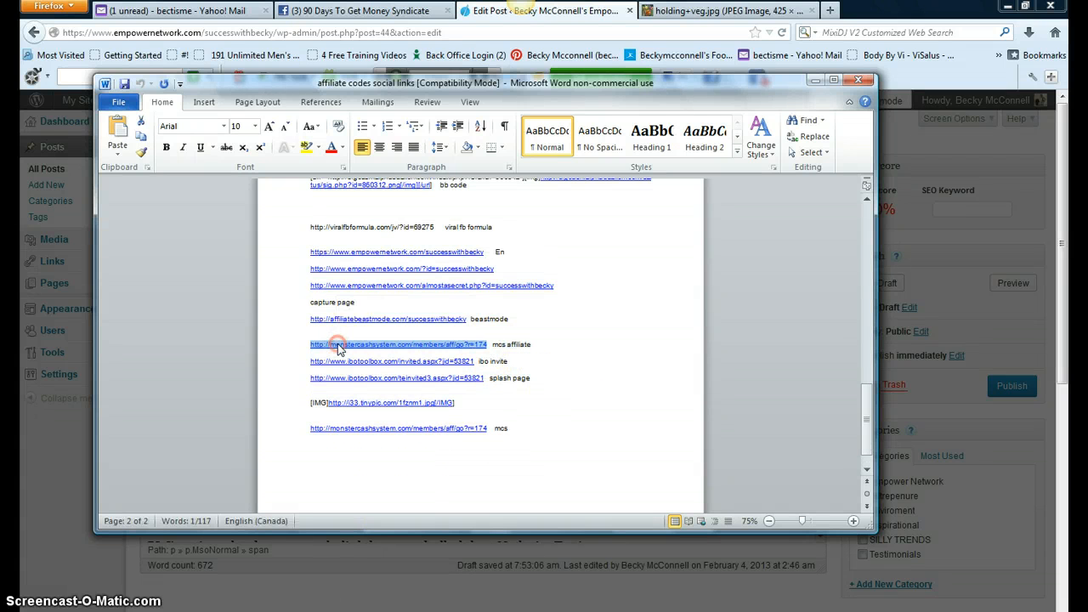
right_click(343, 346)
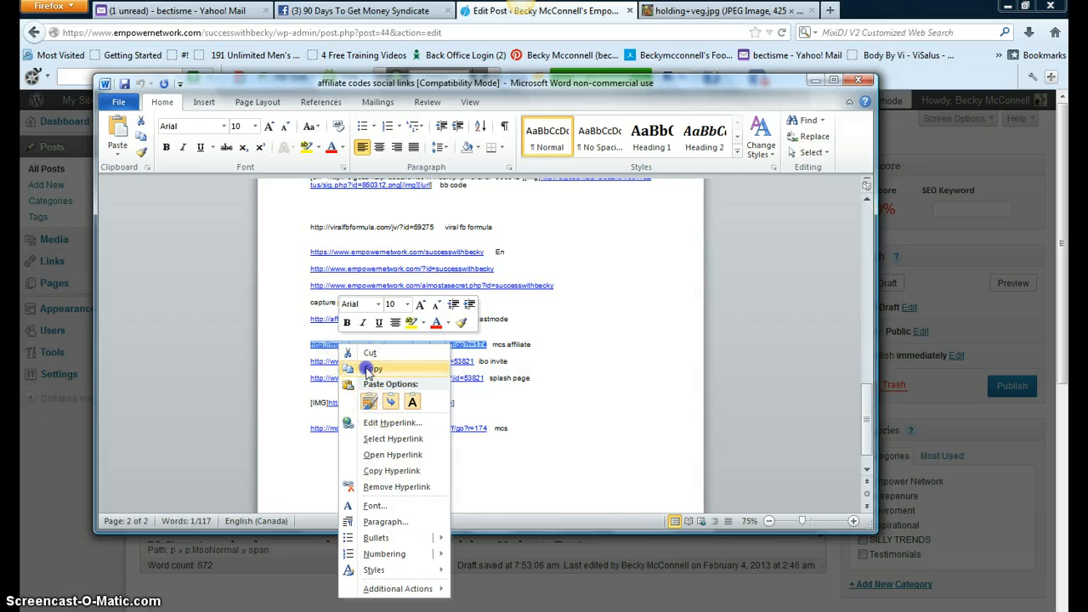
click(372, 369)
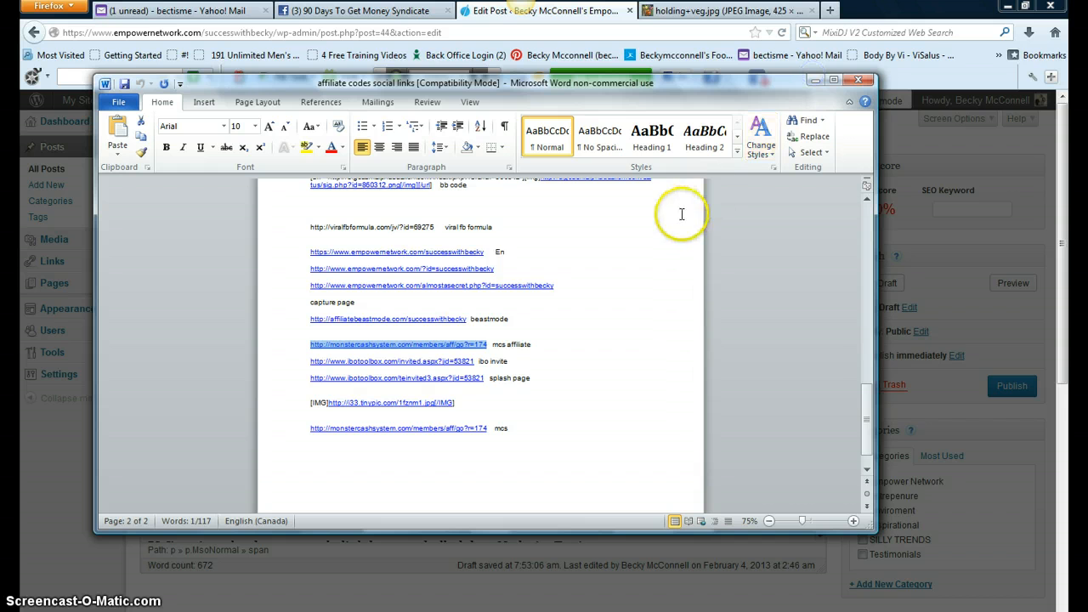
click(814, 80)
Step: Paste the copied affiliate URL as the link destination, title it "MonsterCashSystem", and add the link
click(451, 246)
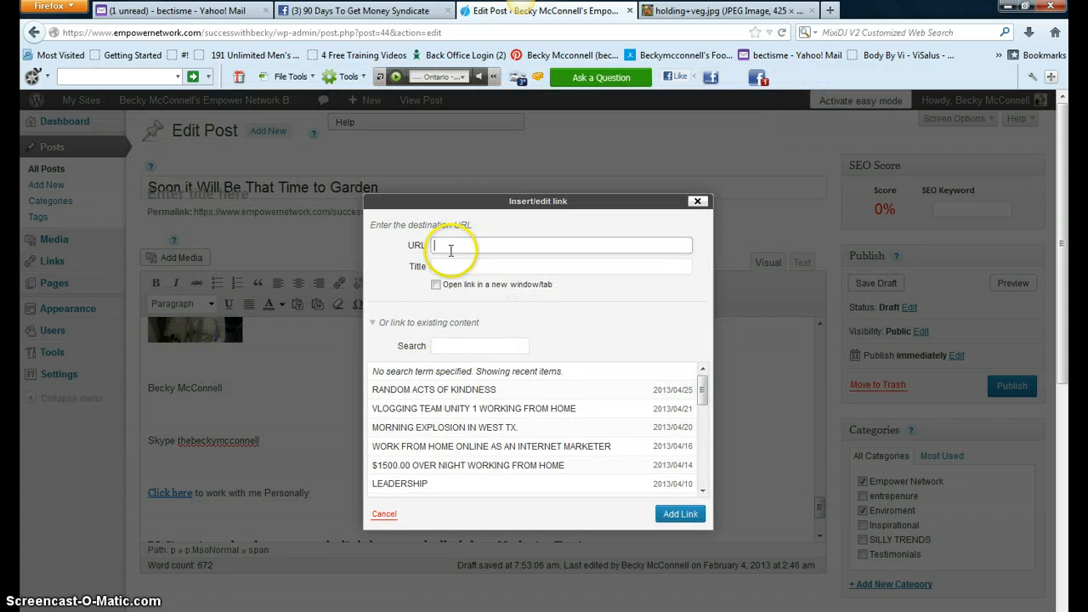
right_click(451, 248)
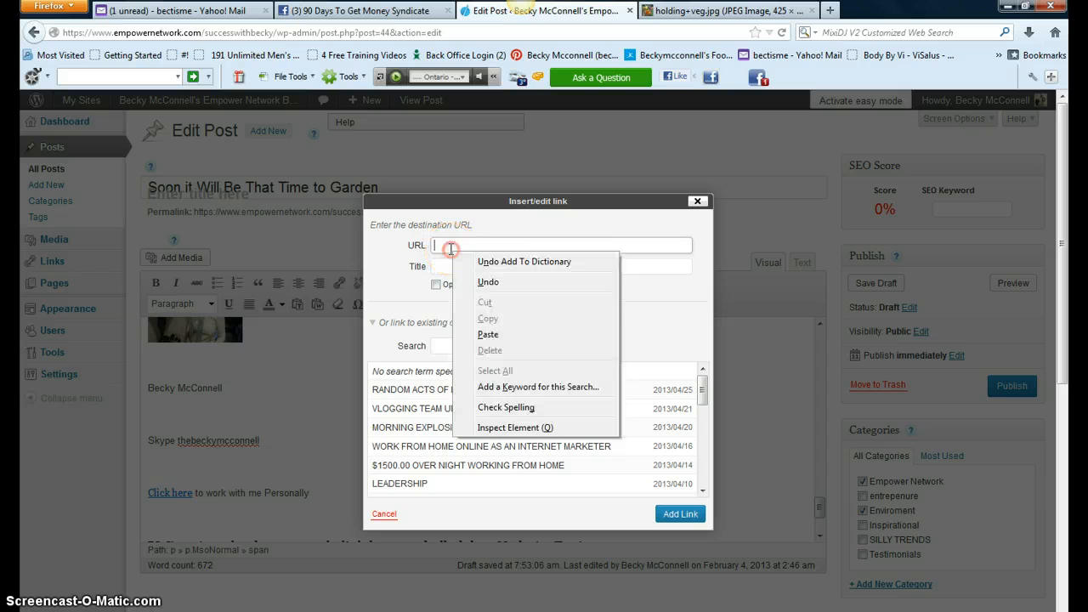
click(488, 334)
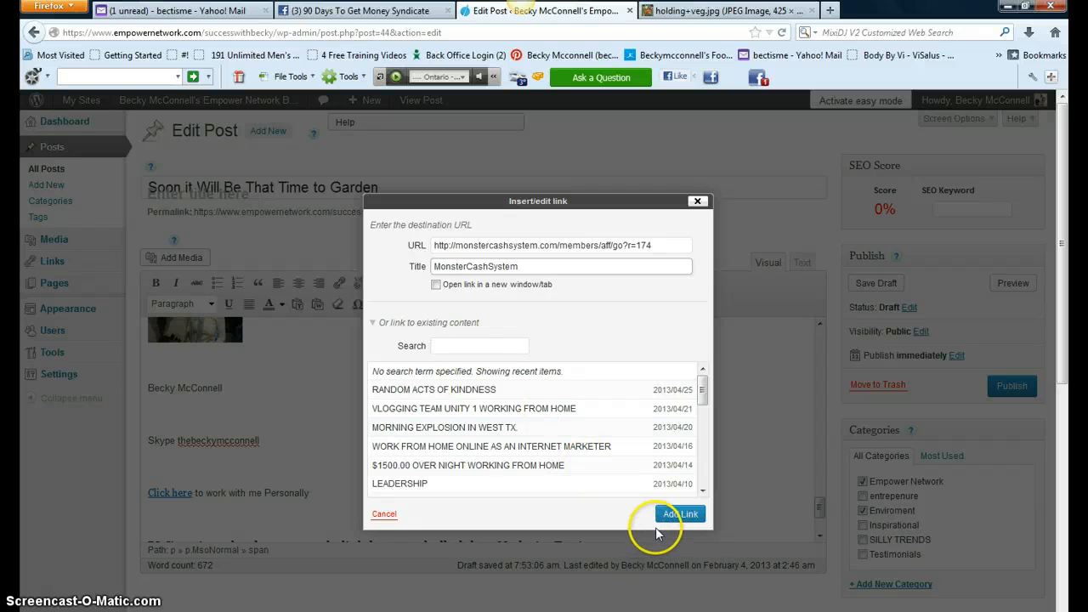
click(678, 514)
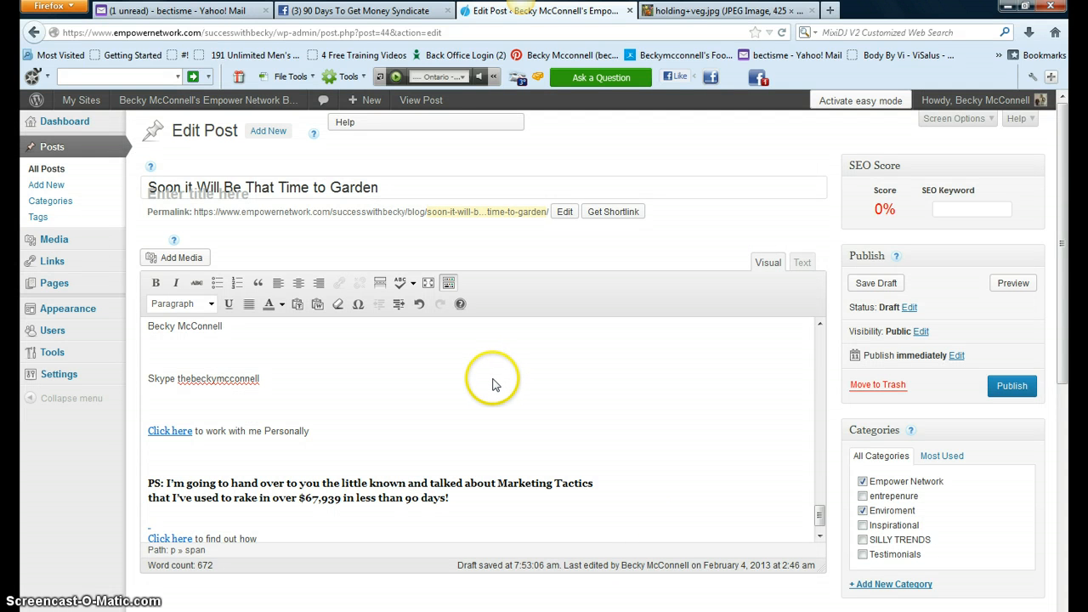
Step: In the post's opening paragraph, make the first and last "garden" bold and the middle "garden" italic
scroll(493, 383, down, 3)
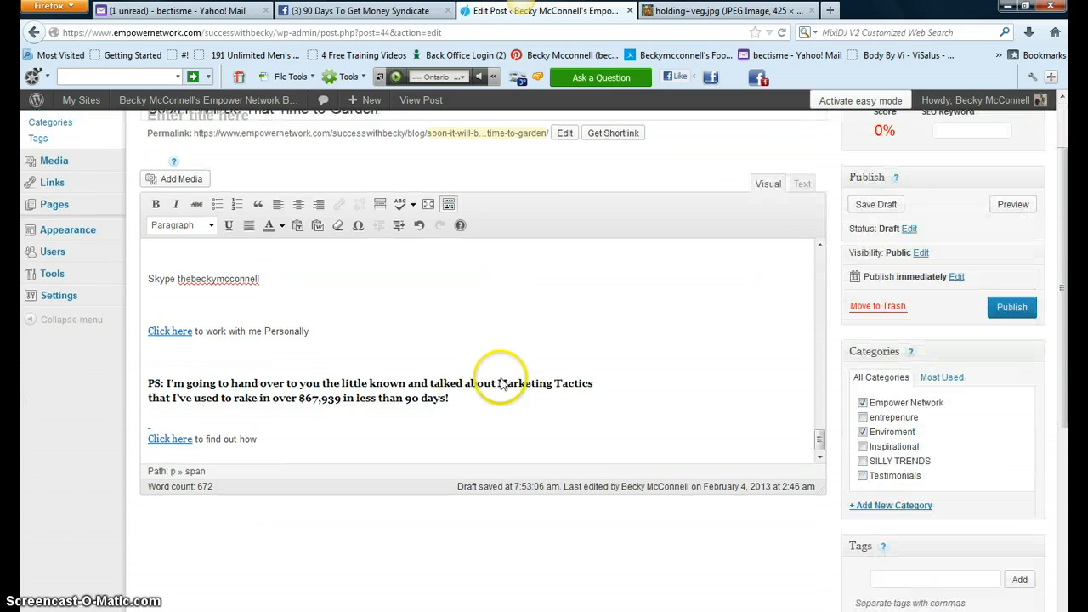
scroll(529, 363, up, 15)
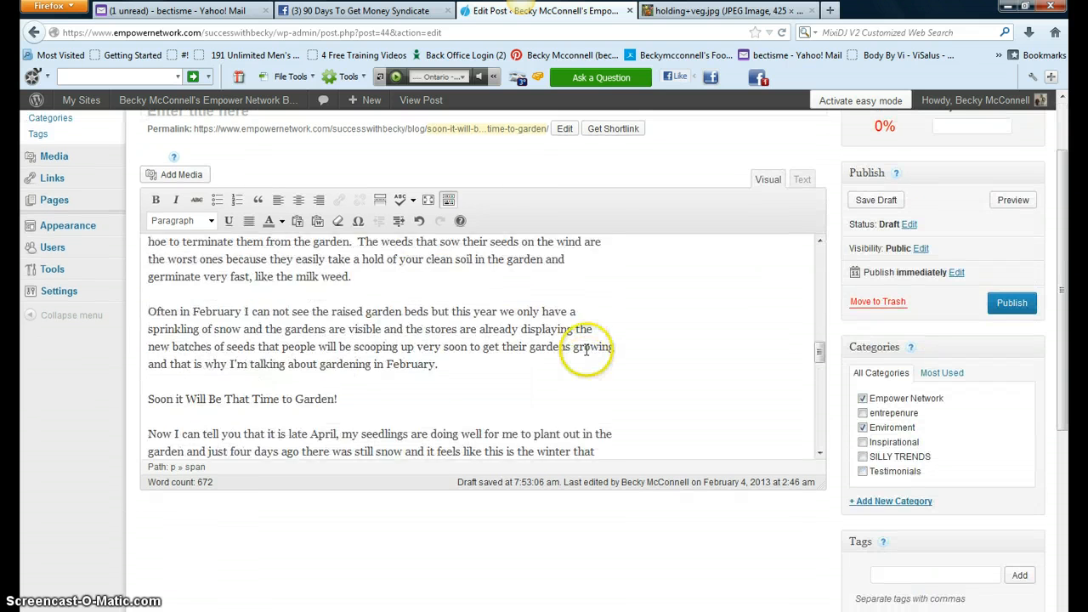
scroll(586, 356, up, 5)
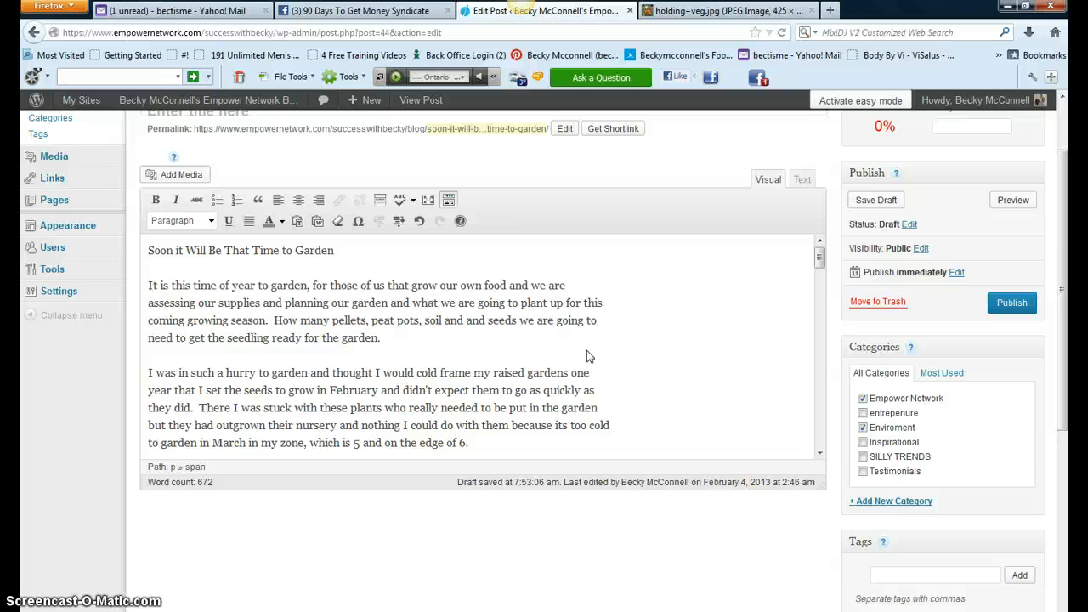
scroll(595, 349, down, 2)
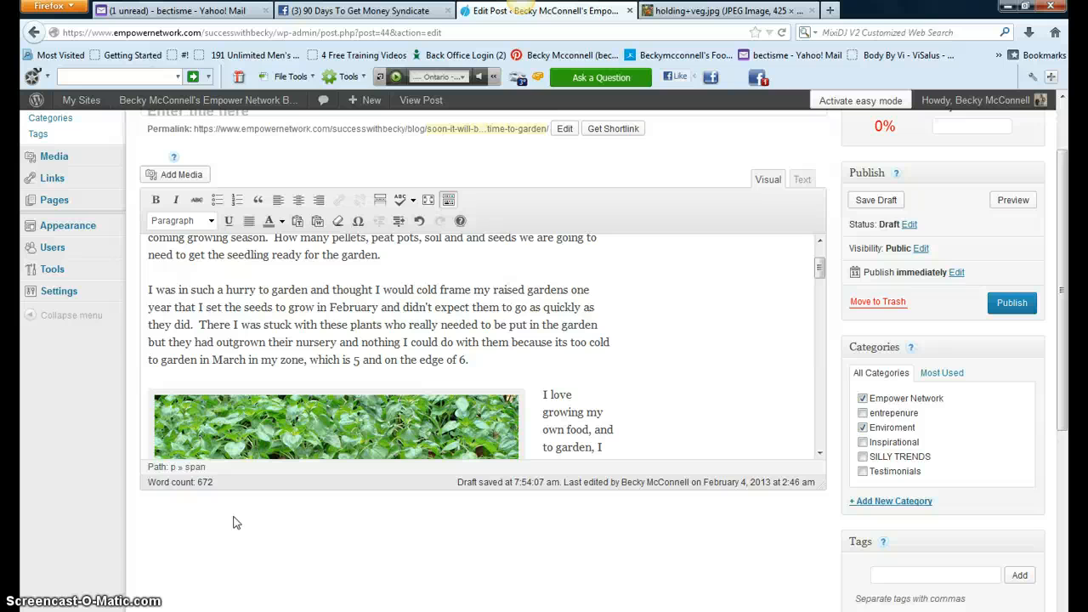
scroll(711, 340, up, 5)
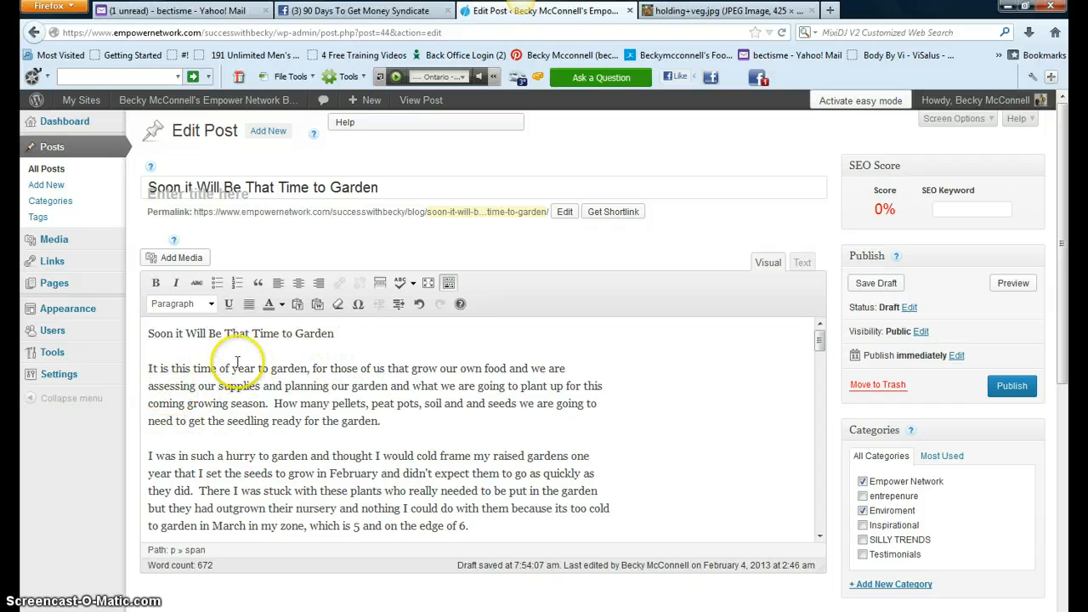
drag(269, 368, 307, 372)
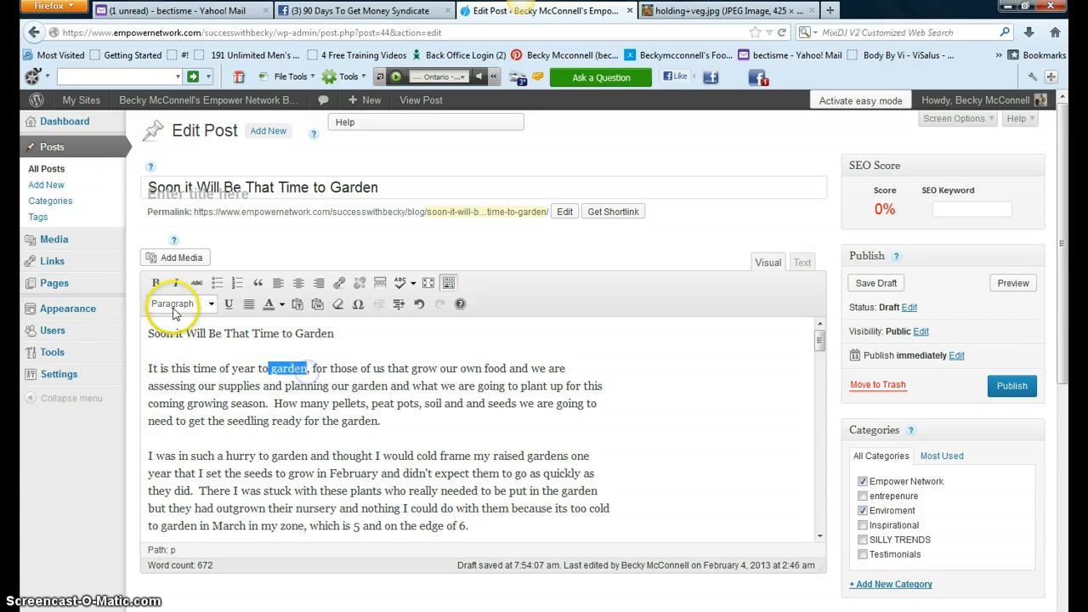
click(158, 284)
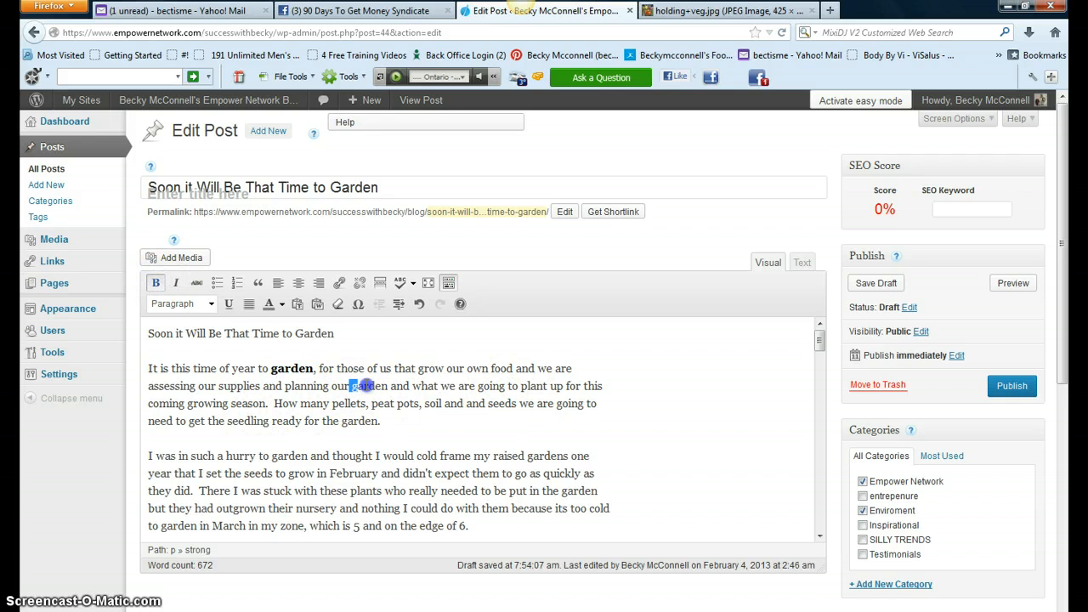
drag(387, 385, 388, 386)
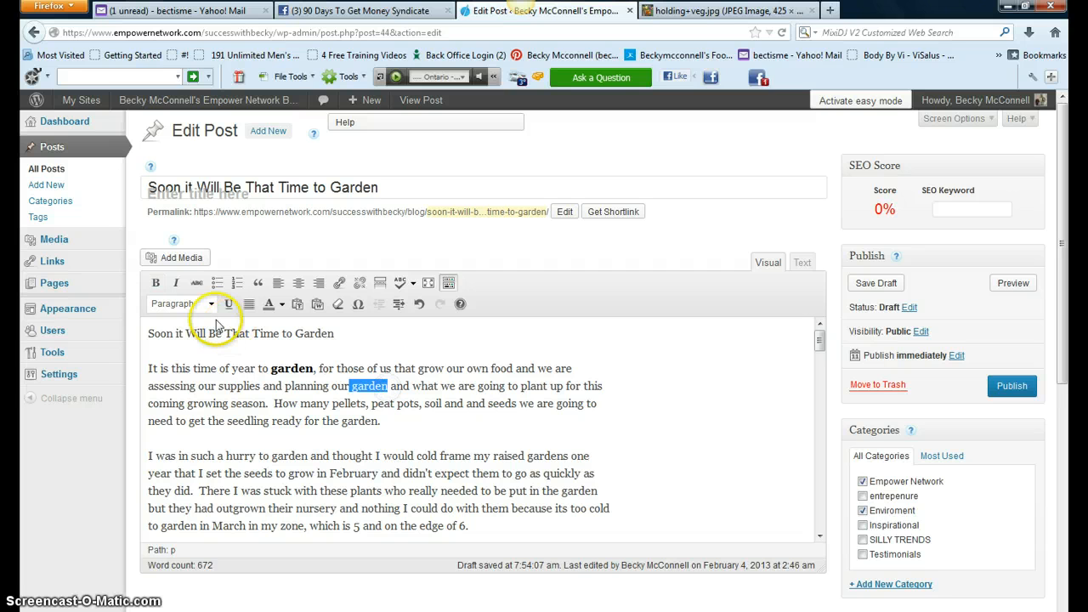
click(173, 284)
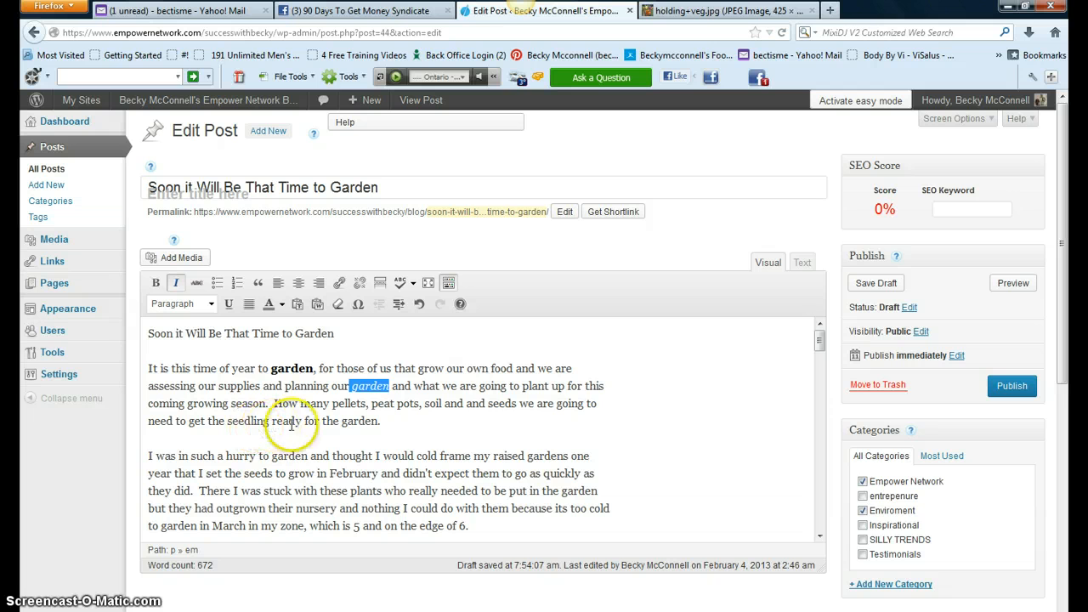
click(342, 420)
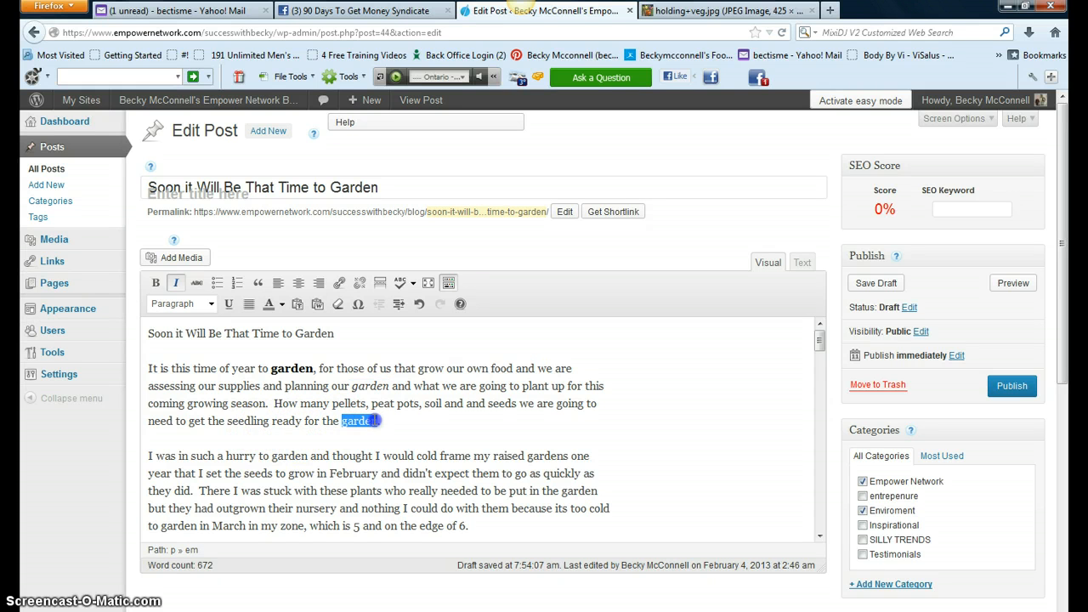
click(175, 283)
click(156, 283)
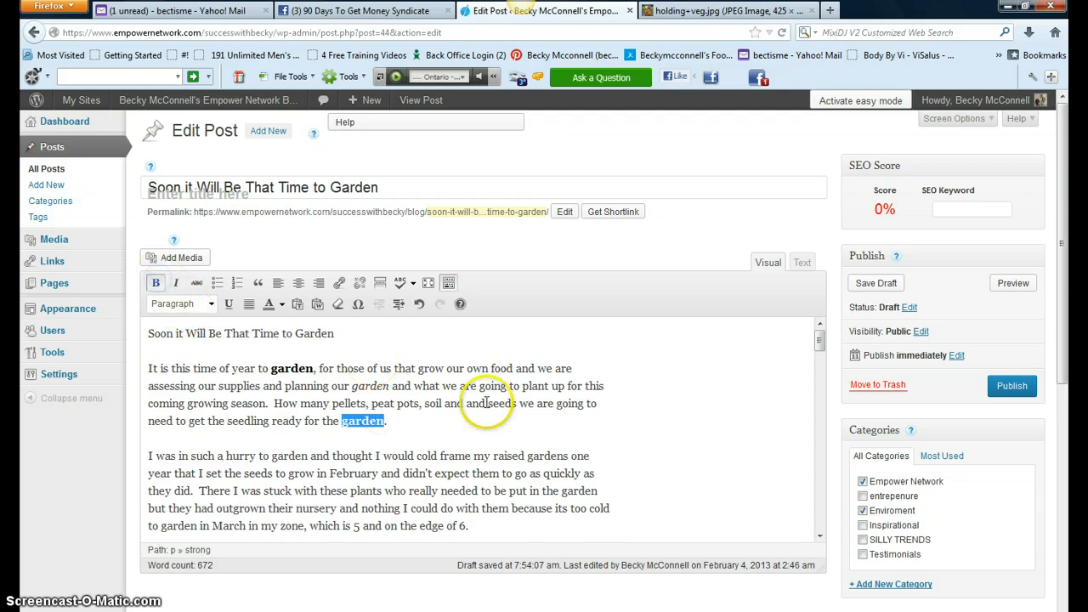
Step: In the second paragraph, italicize "garden" in "in such a hurry to garden" and in "my raised gardens"
scroll(691, 445, down, 2)
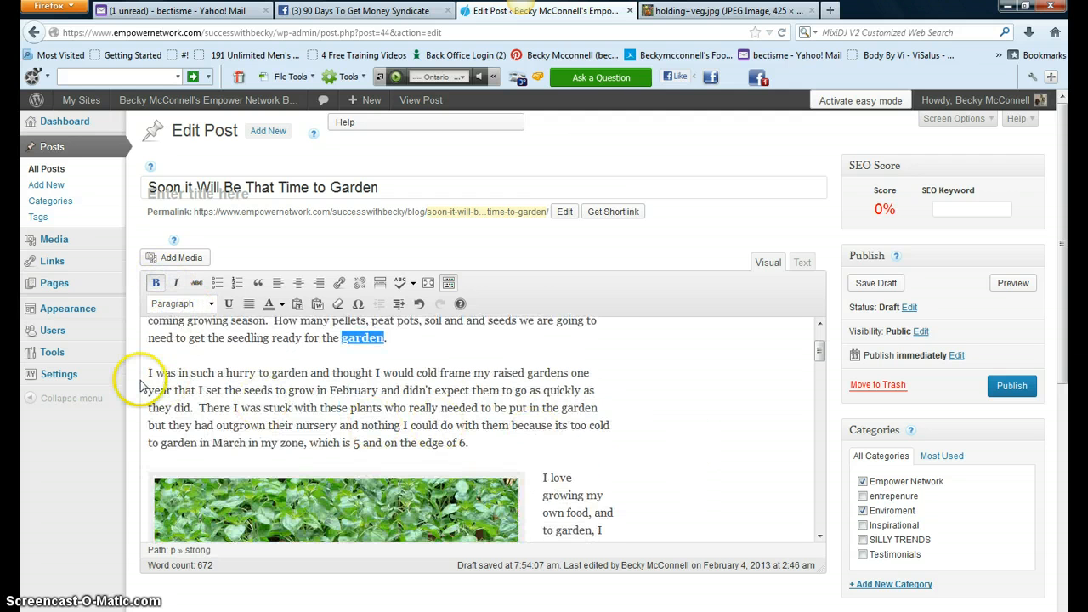
click(272, 372)
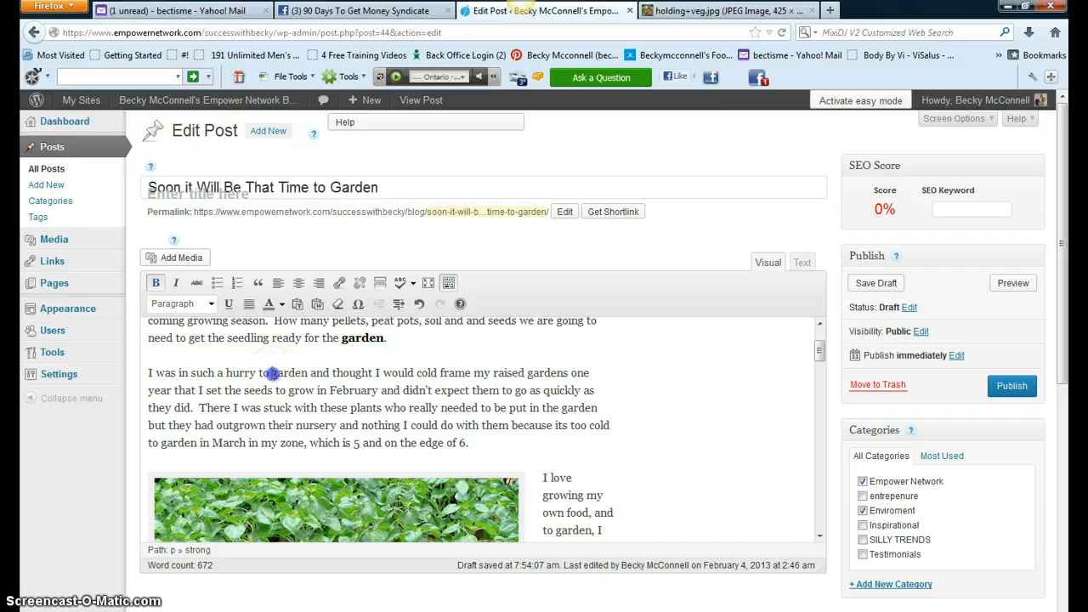
click(156, 282)
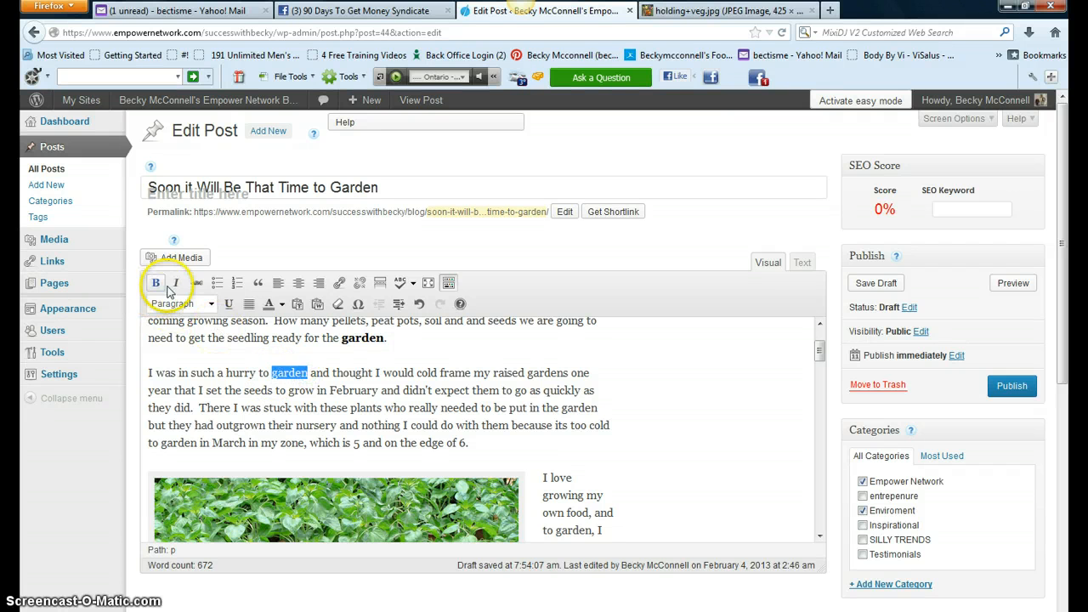
click(176, 283)
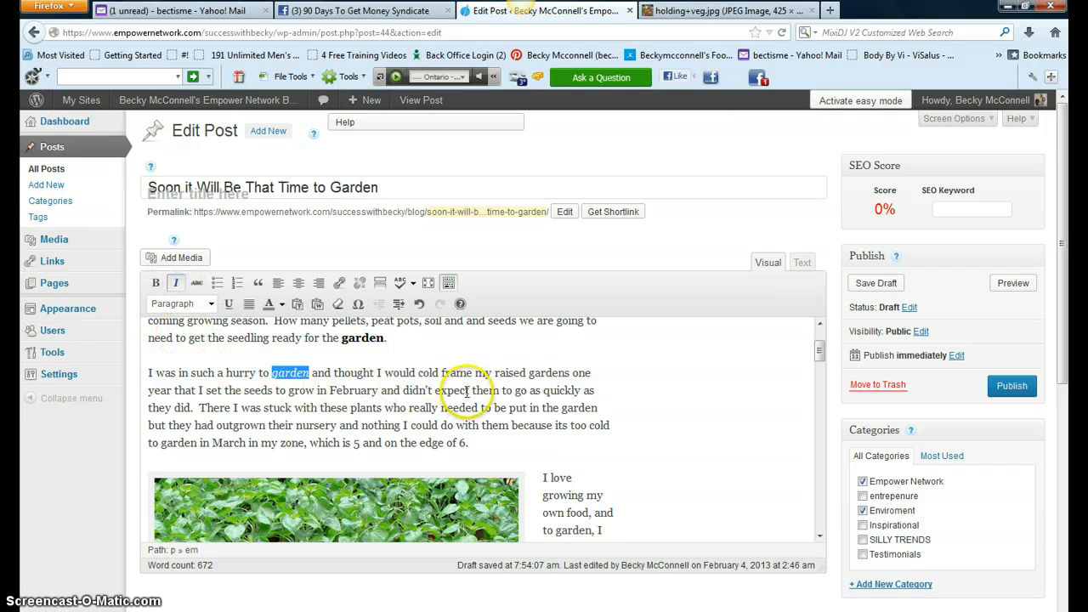
click(531, 373)
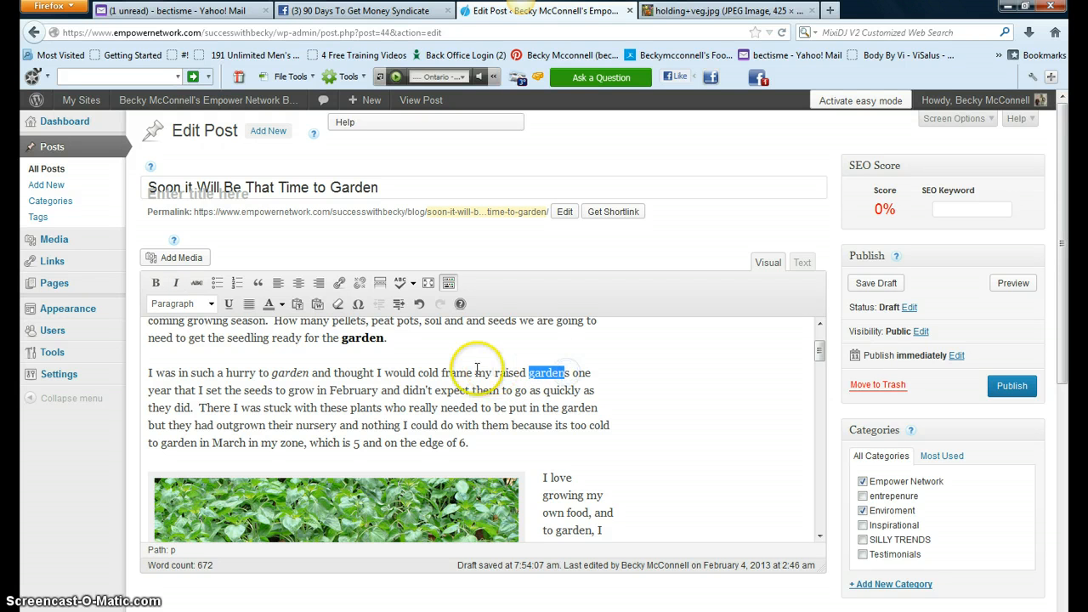
click(178, 285)
click(175, 284)
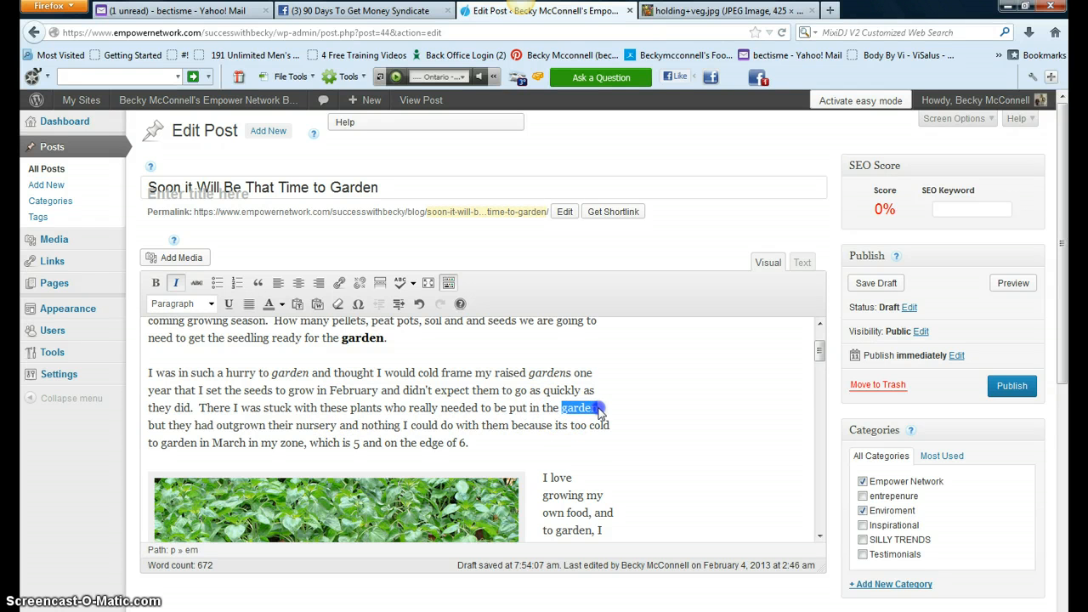
Step: Make the last two "garden" words of the second paragraph bold, and italicize "garden" in the text beside the seedlings image
click(156, 283)
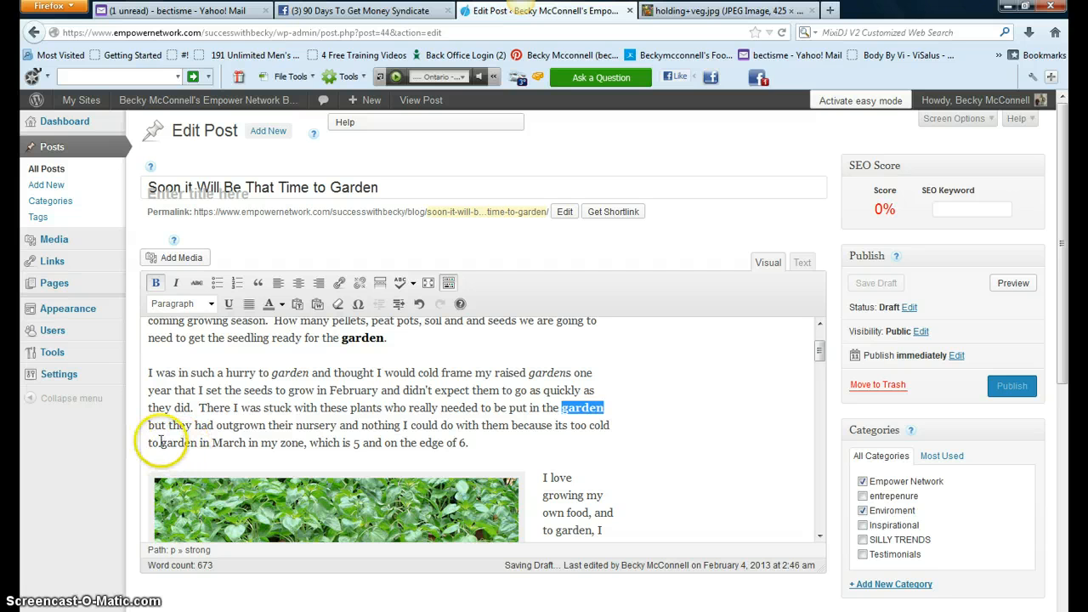
click(161, 442)
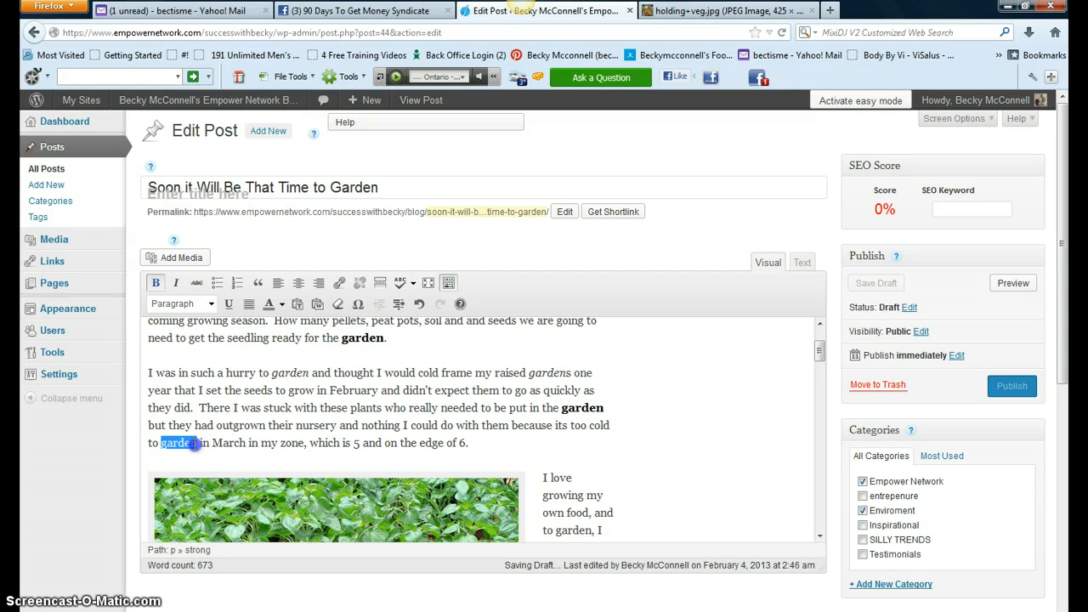
click(154, 285)
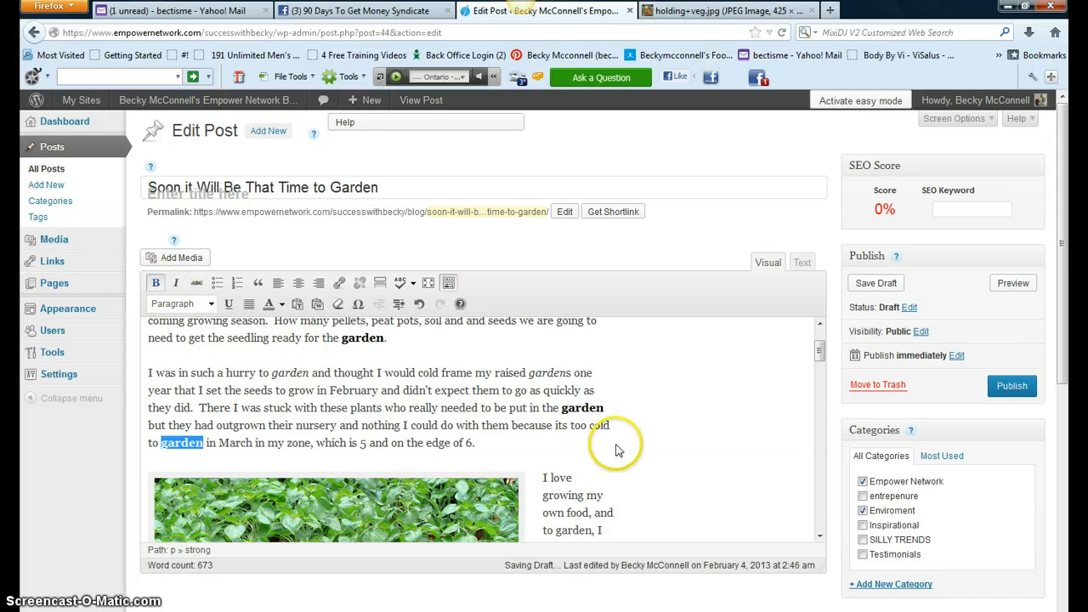
scroll(625, 442, down, 4)
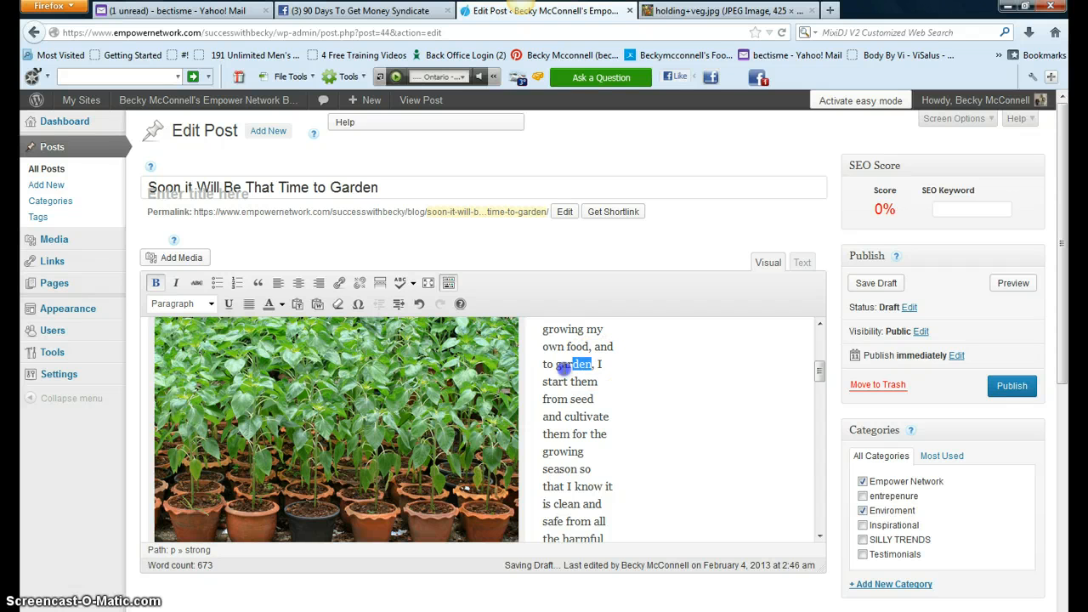
click(175, 286)
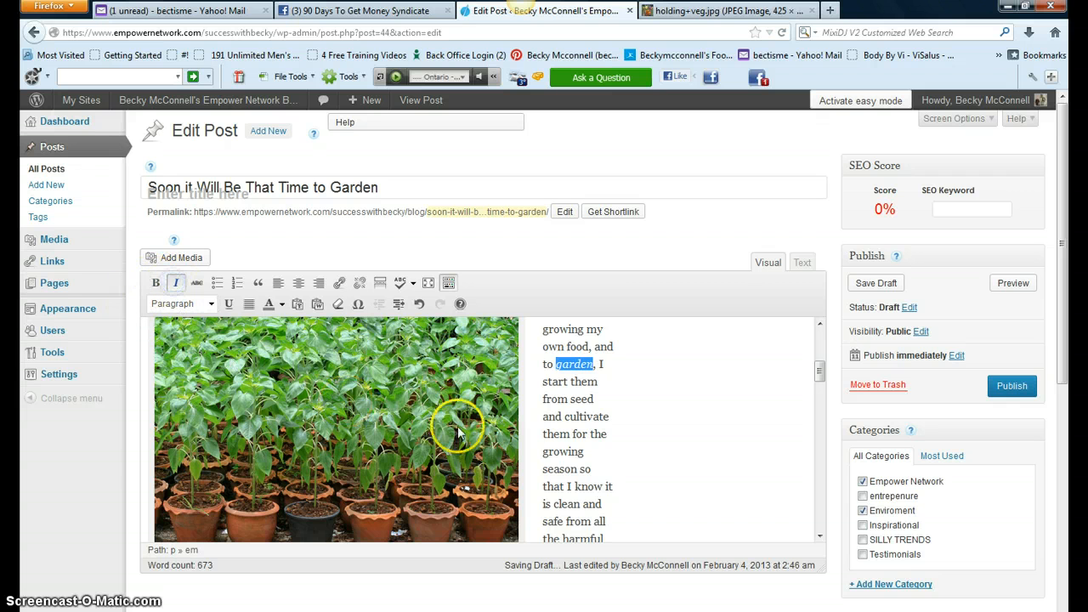
Step: Below the seedlings image, make "garden" bold in "growers use in the garden" and in "ripe ones from my garden"
scroll(633, 437, down, 2)
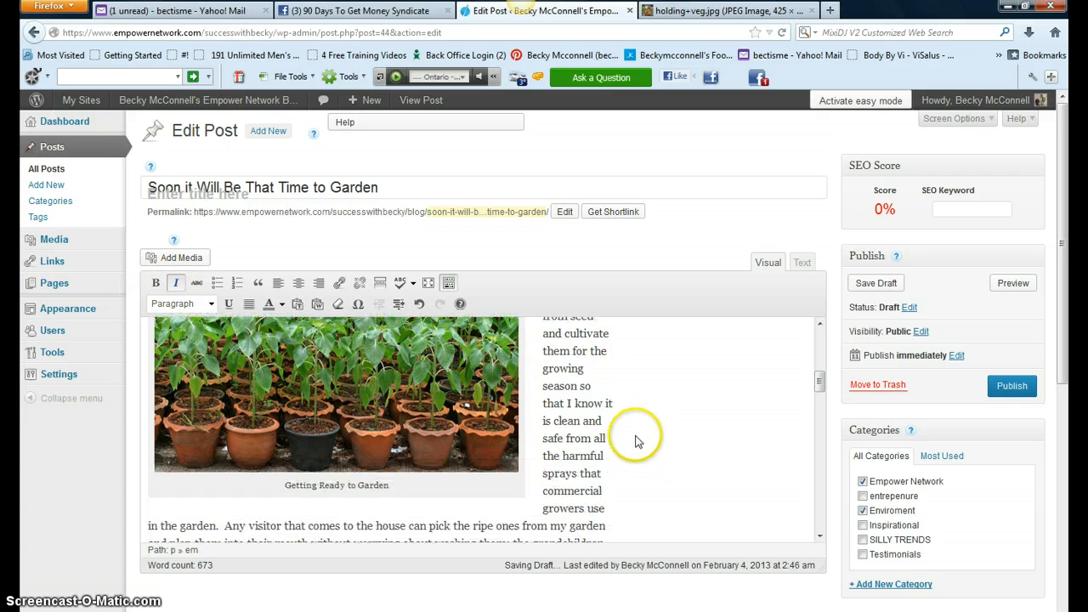
scroll(625, 481, down, 2)
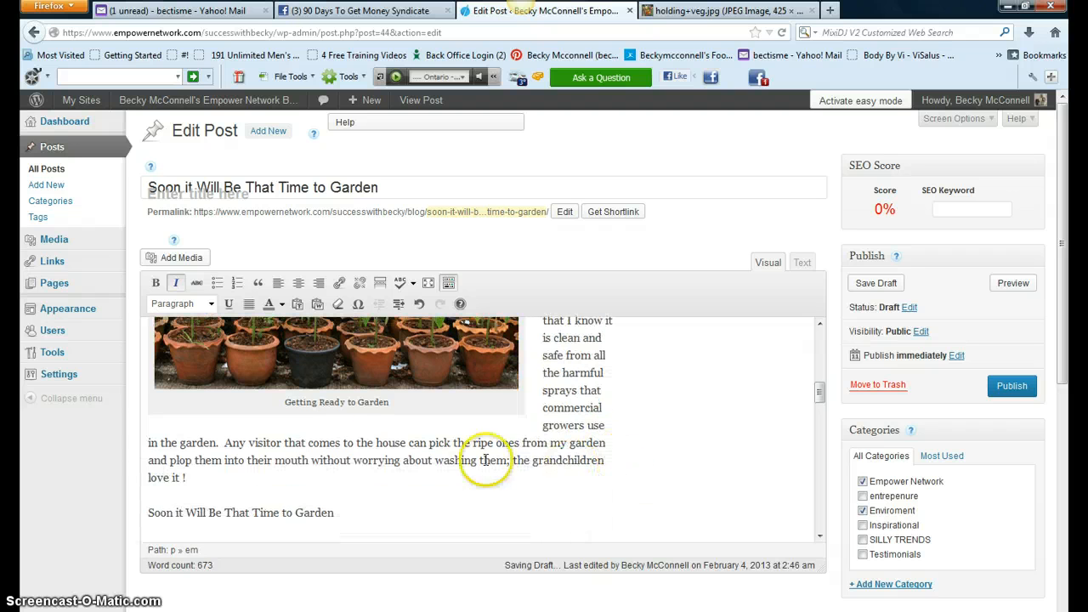
drag(180, 440, 217, 441)
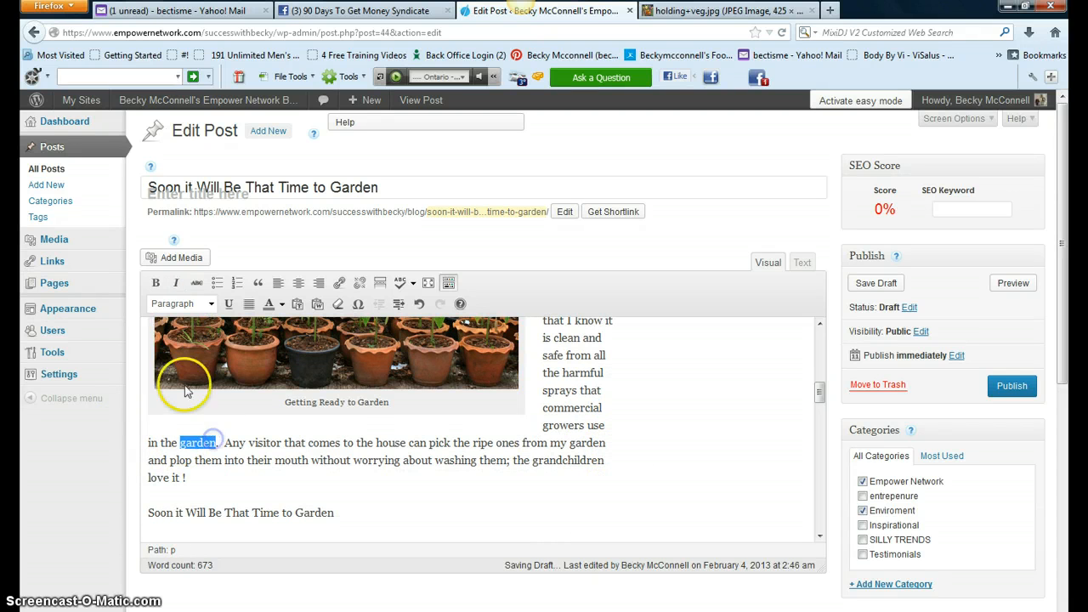
click(158, 283)
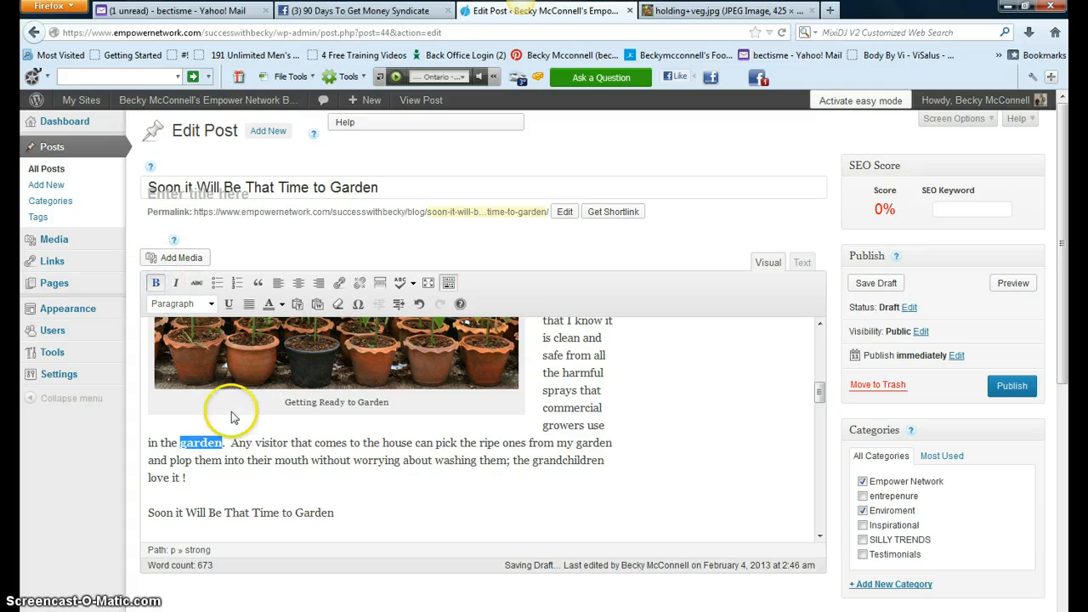
click(578, 443)
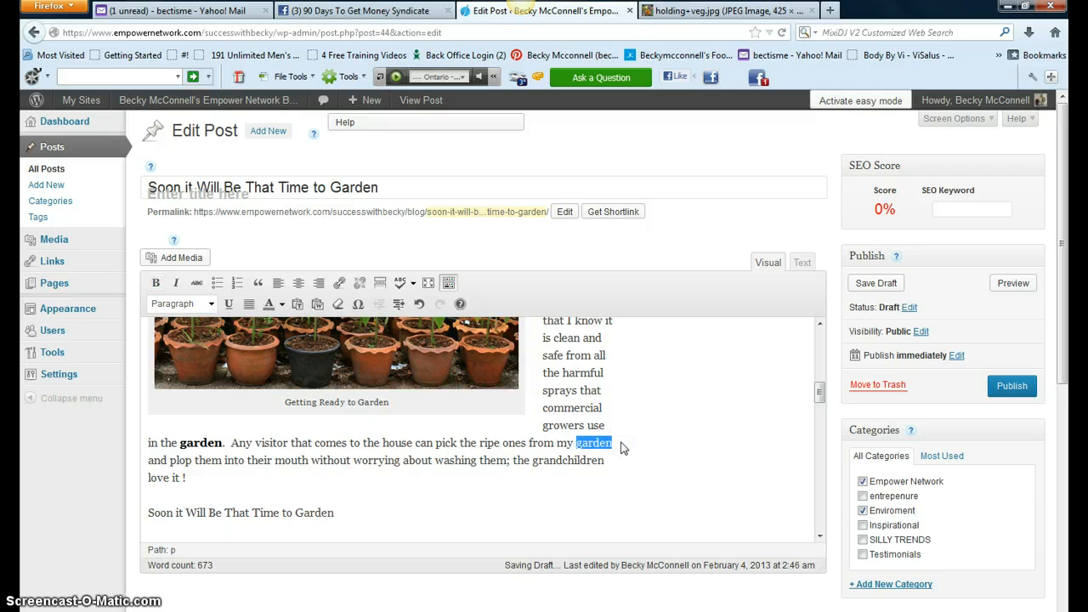
click(638, 418)
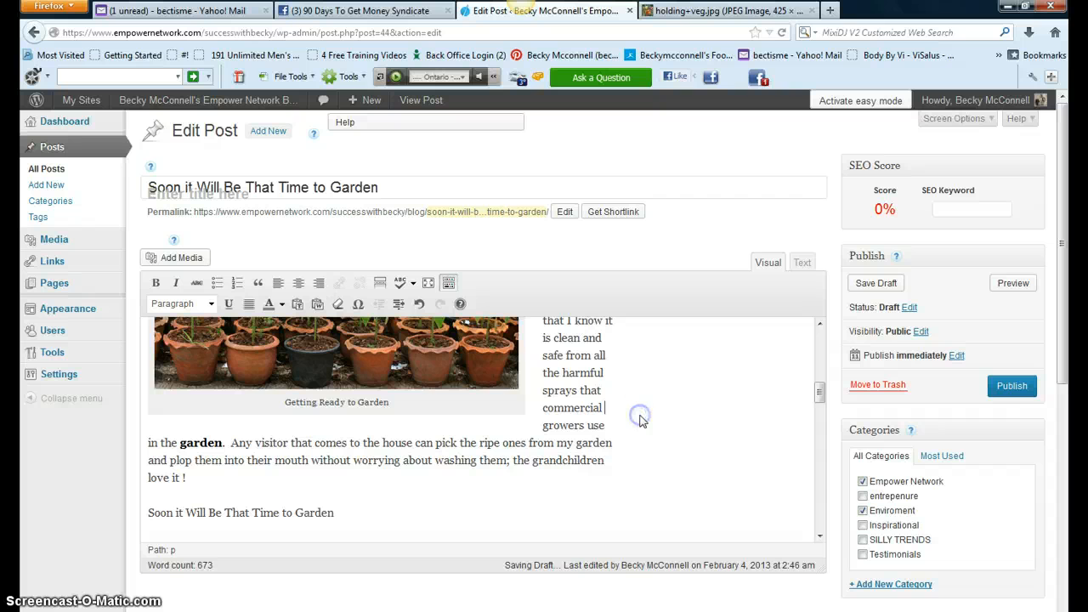
scroll(628, 429, down, 4)
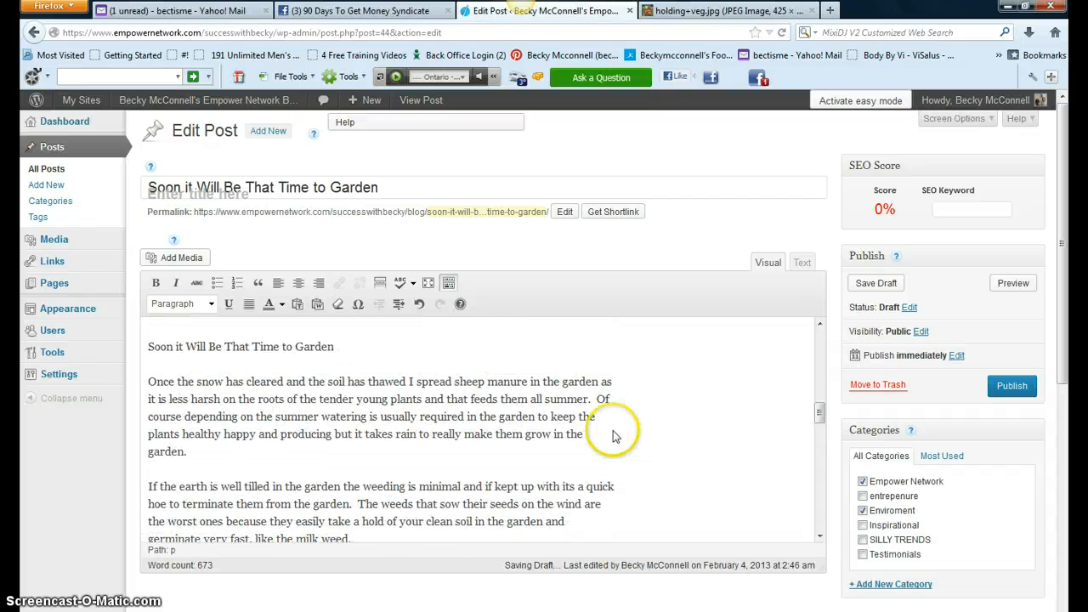
scroll(655, 423, up, 2)
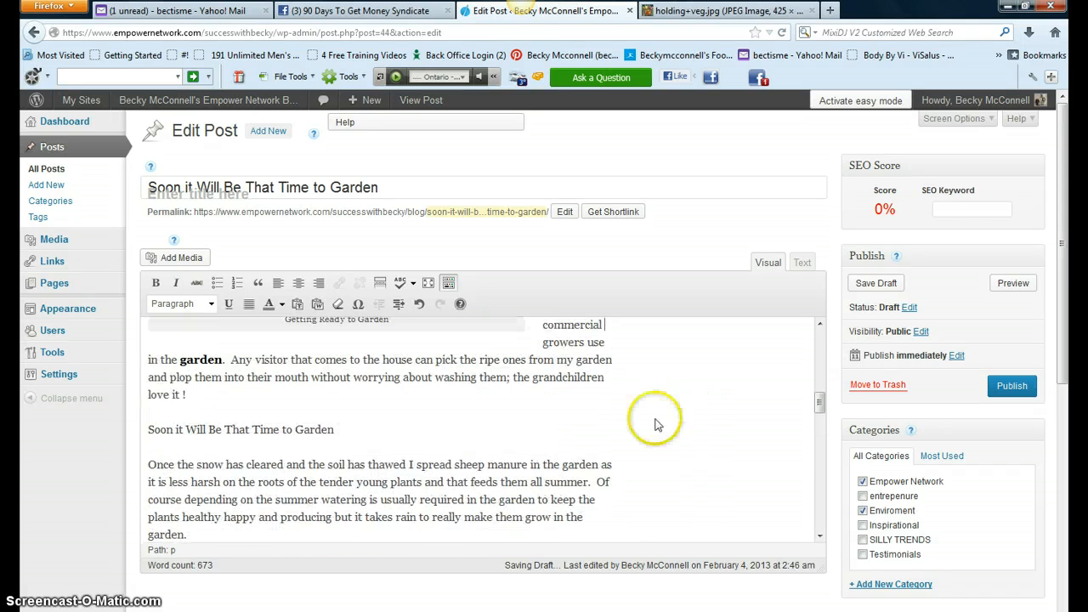
click(577, 360)
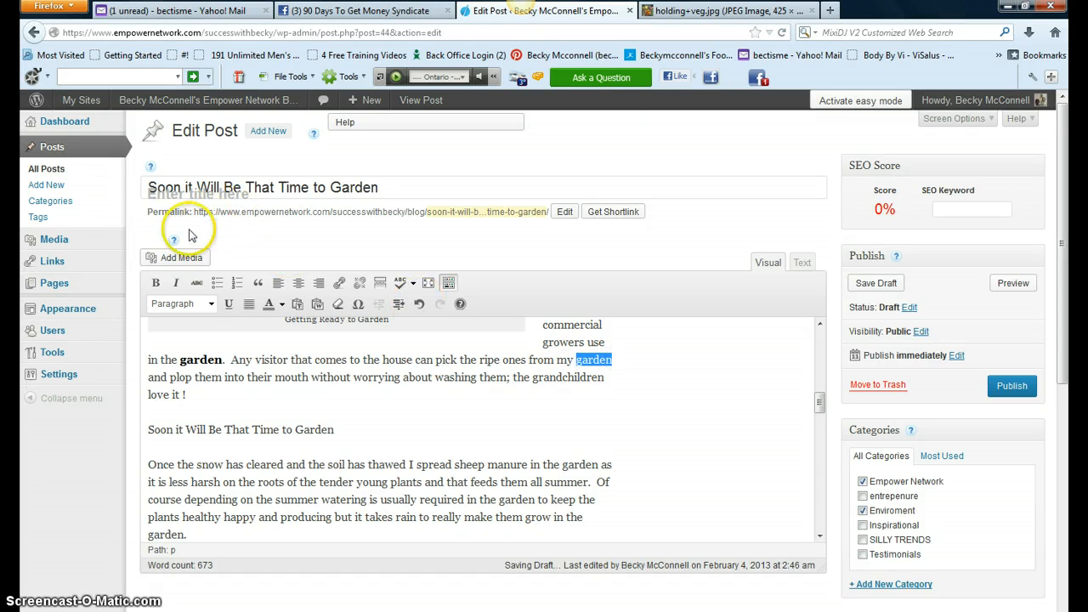
click(156, 283)
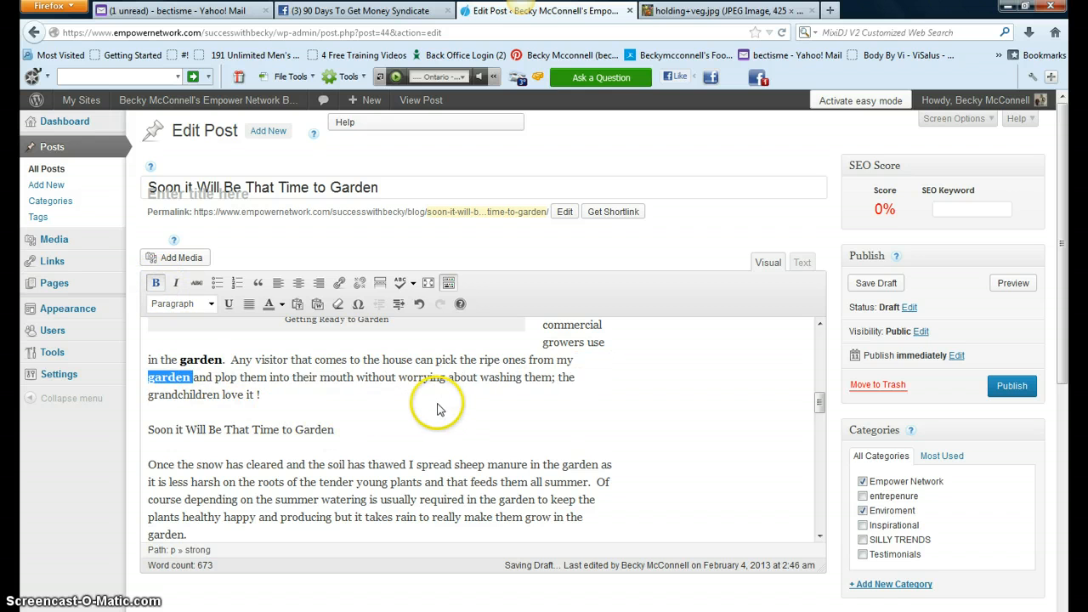
Step: In the "Once the snow has cleared" paragraph, make the first "garden" bold and italicize "garden" in "required in the garden"
scroll(442, 412, down, 2)
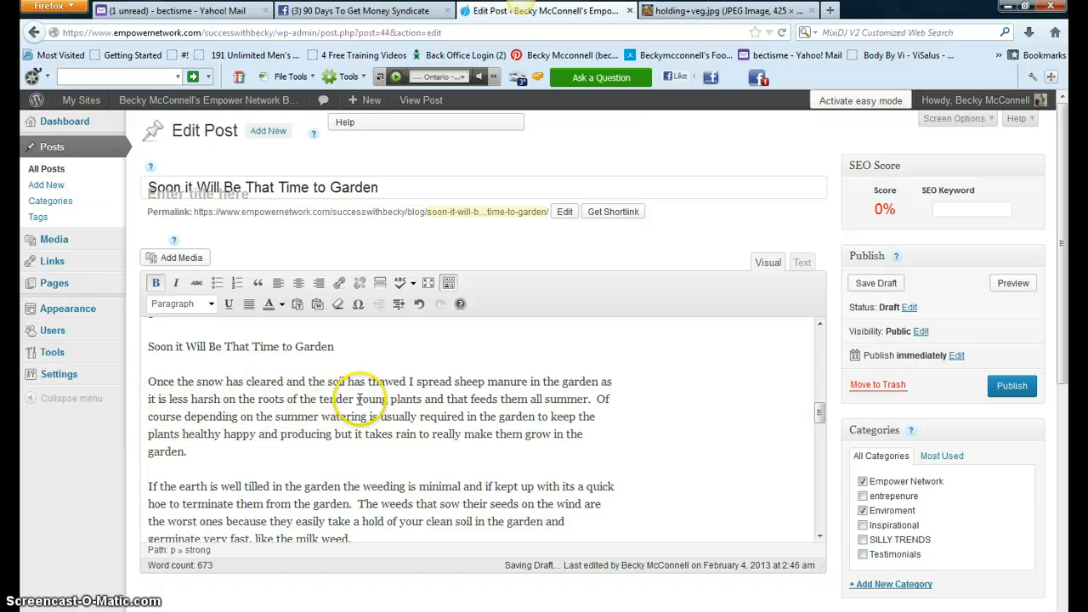
click(563, 381)
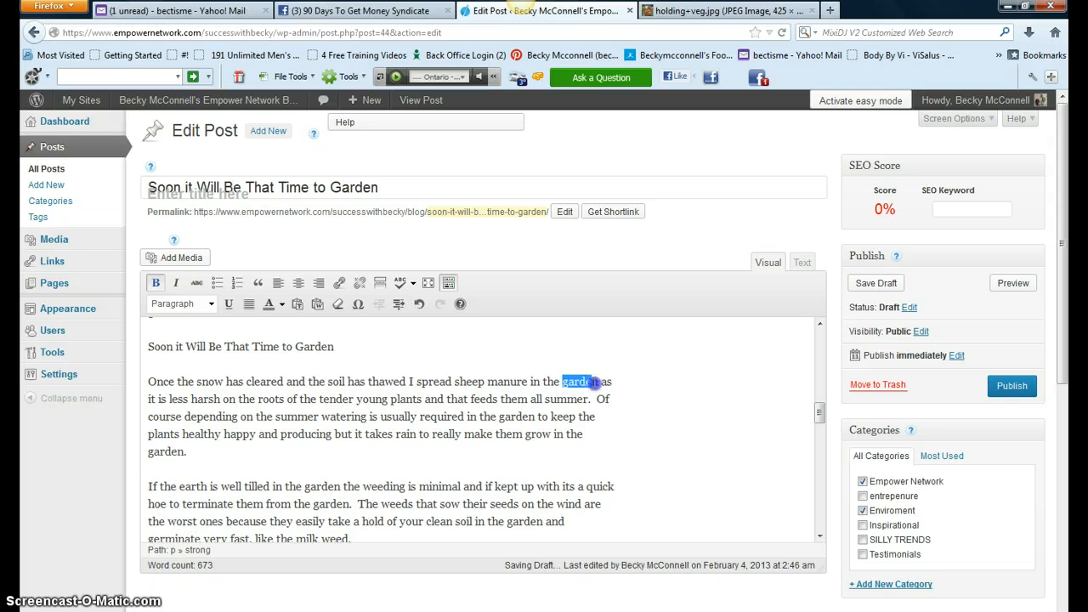
click(156, 284)
click(157, 284)
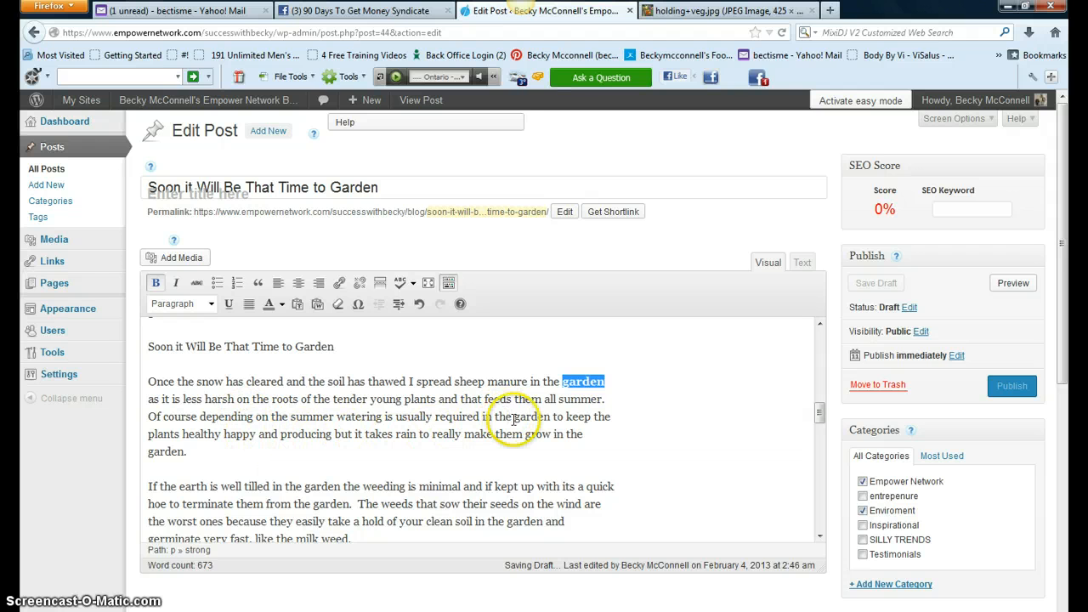
drag(514, 416, 552, 416)
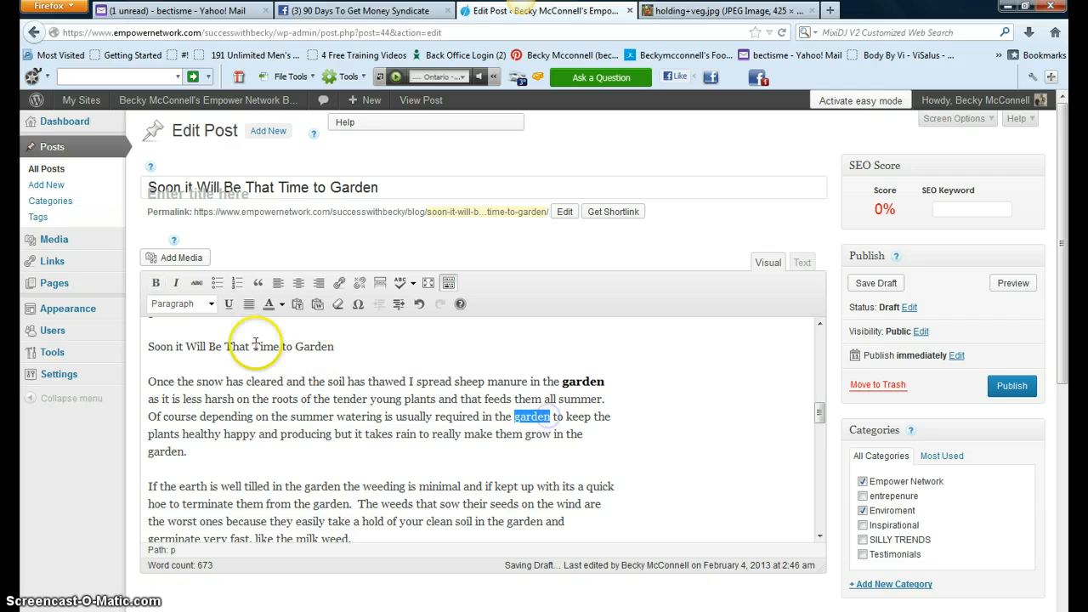
click(177, 283)
Step: In the "If the earth is well tilled" paragraph, italicize the first "garden" and make the other two "garden" words bold
scroll(412, 429, down, 2)
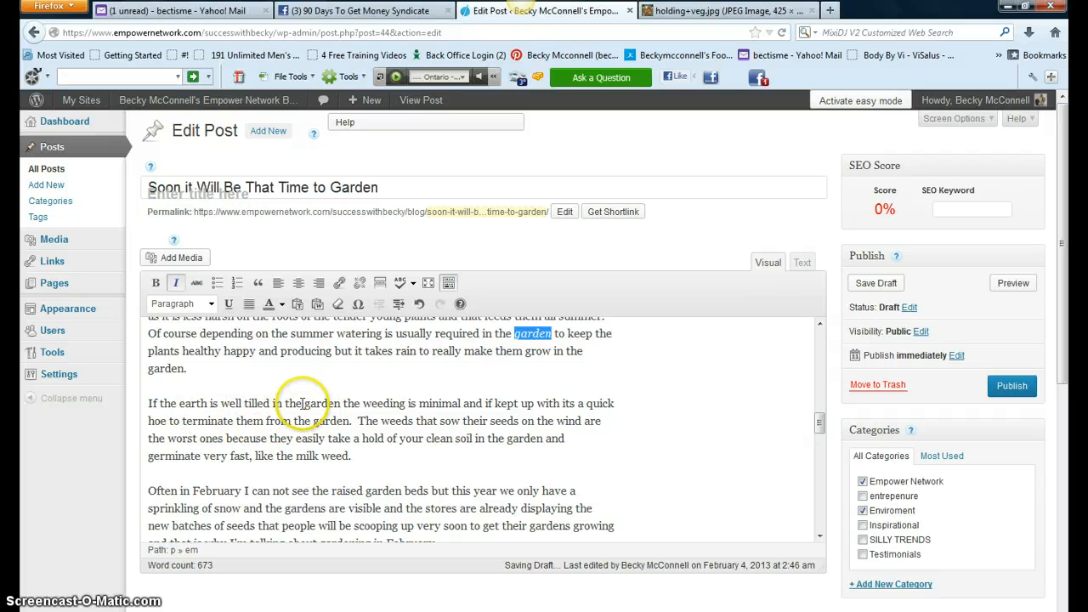
drag(304, 403, 327, 405)
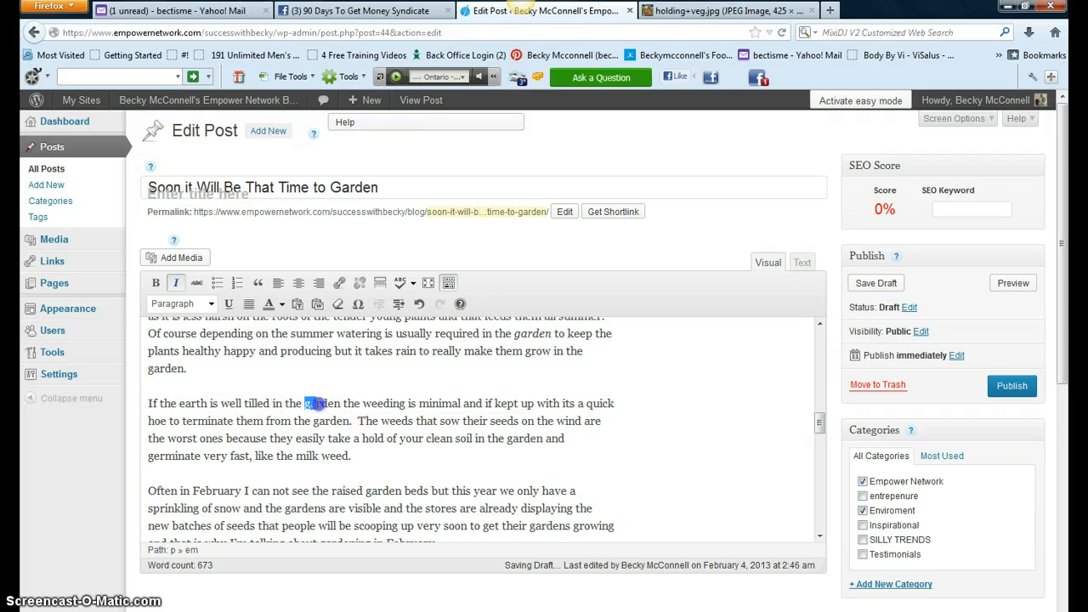
click(176, 283)
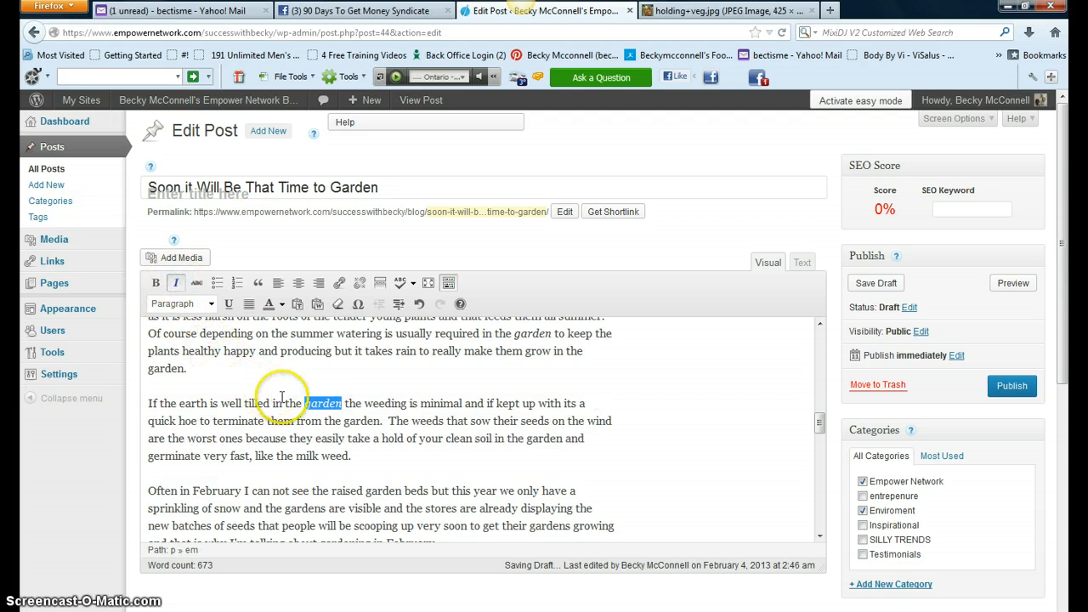
click(348, 421)
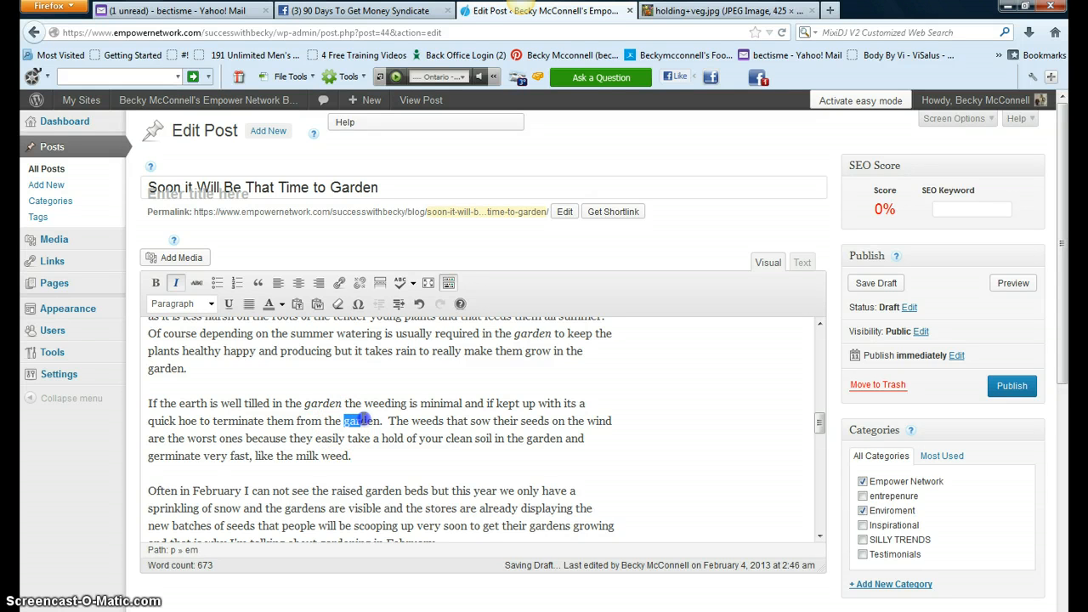
click(156, 283)
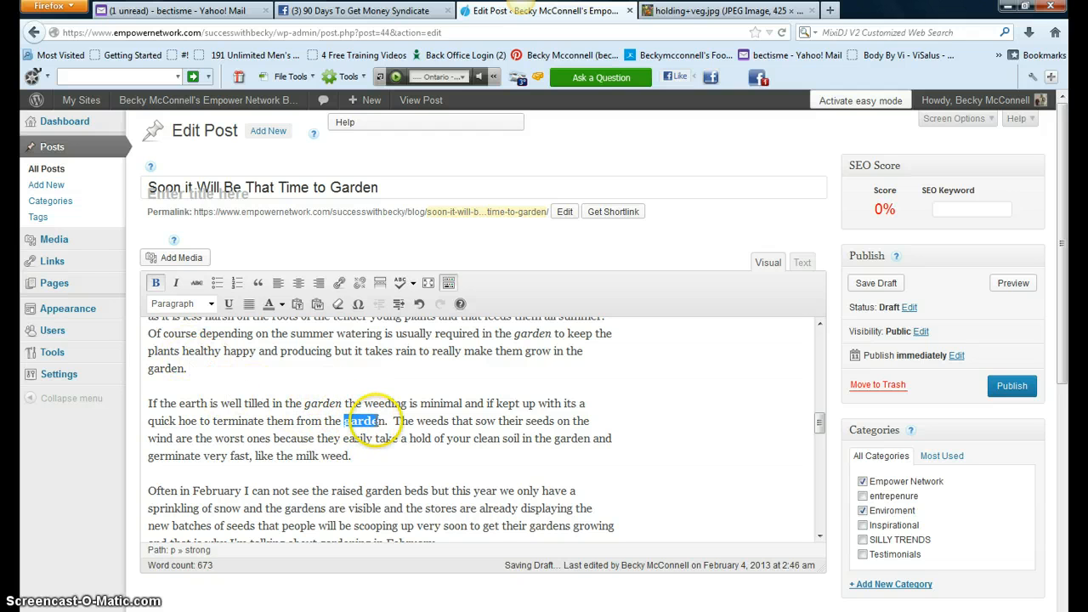
drag(381, 420, 388, 420)
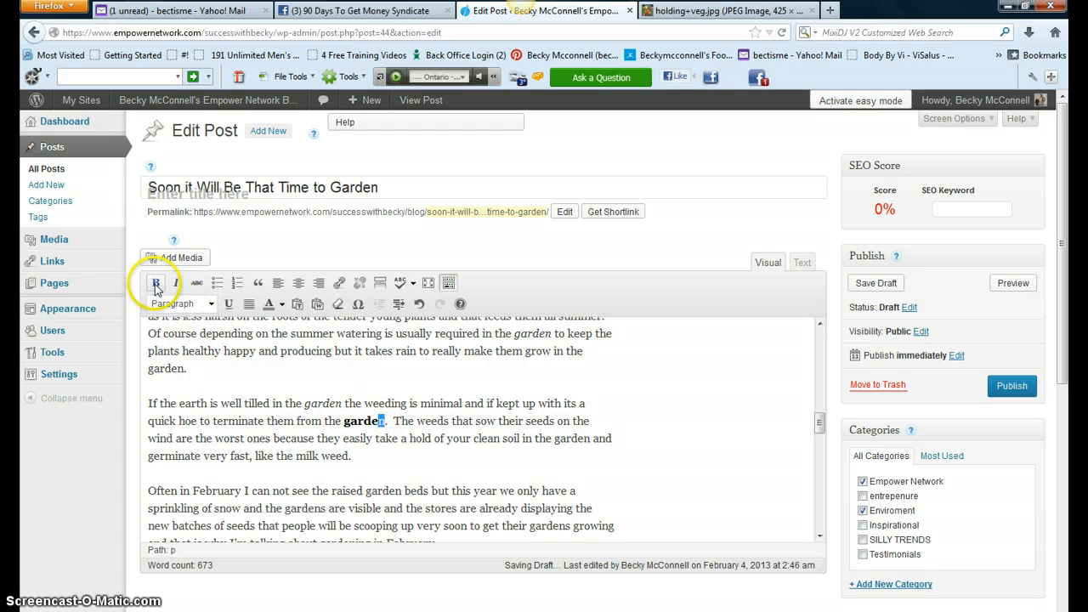
click(155, 283)
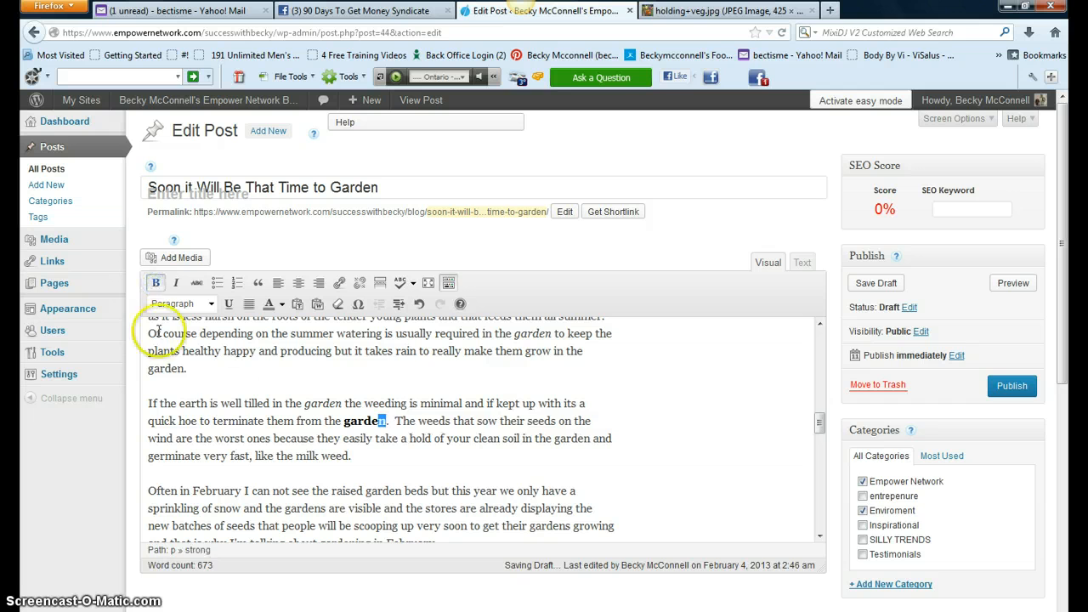
click(671, 430)
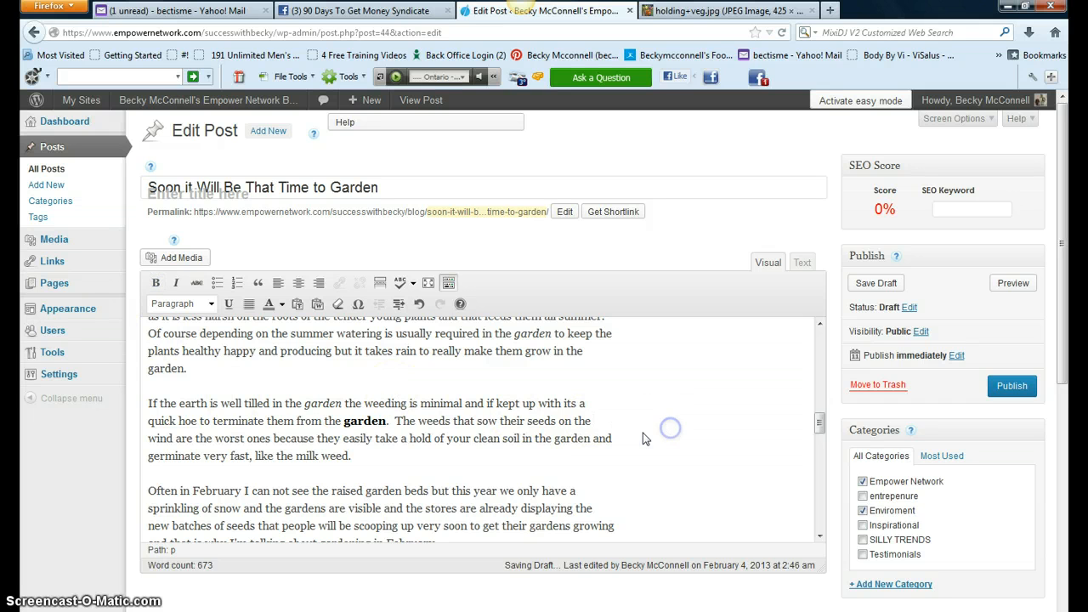
click(554, 439)
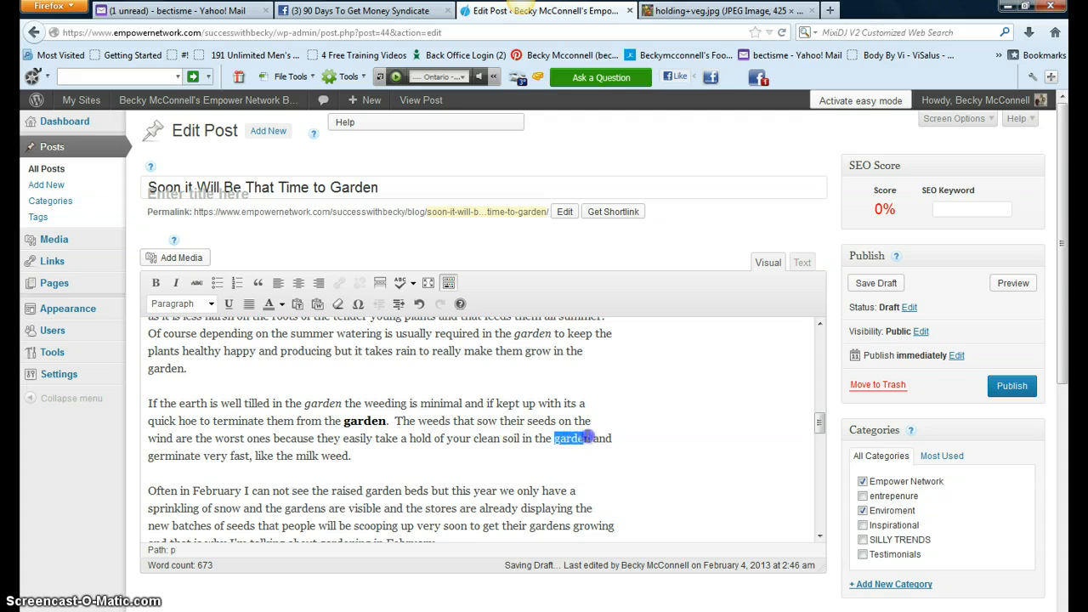
drag(586, 436, 590, 438)
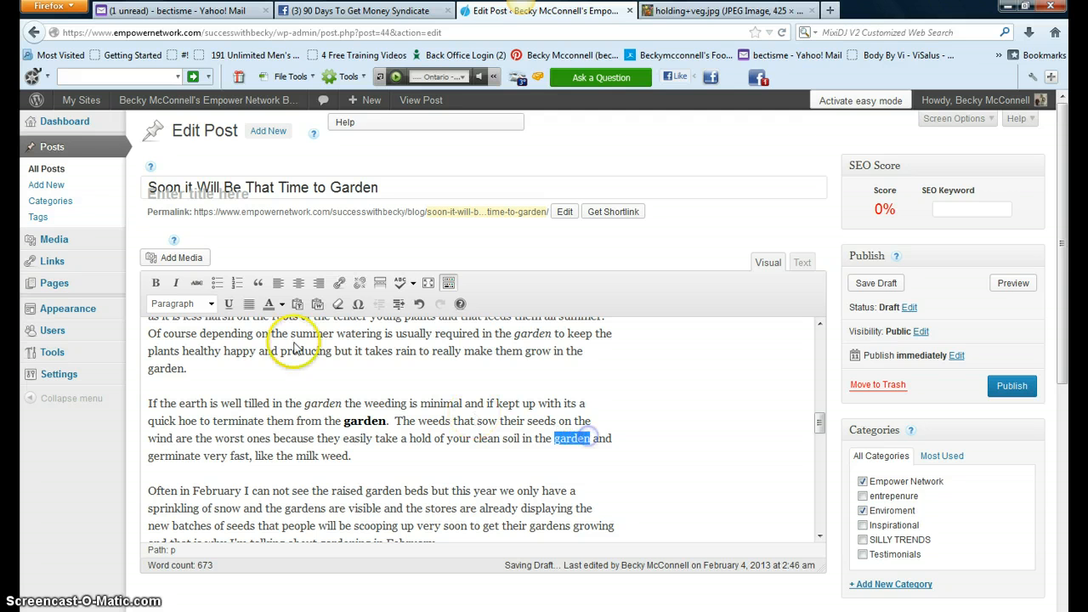
click(156, 283)
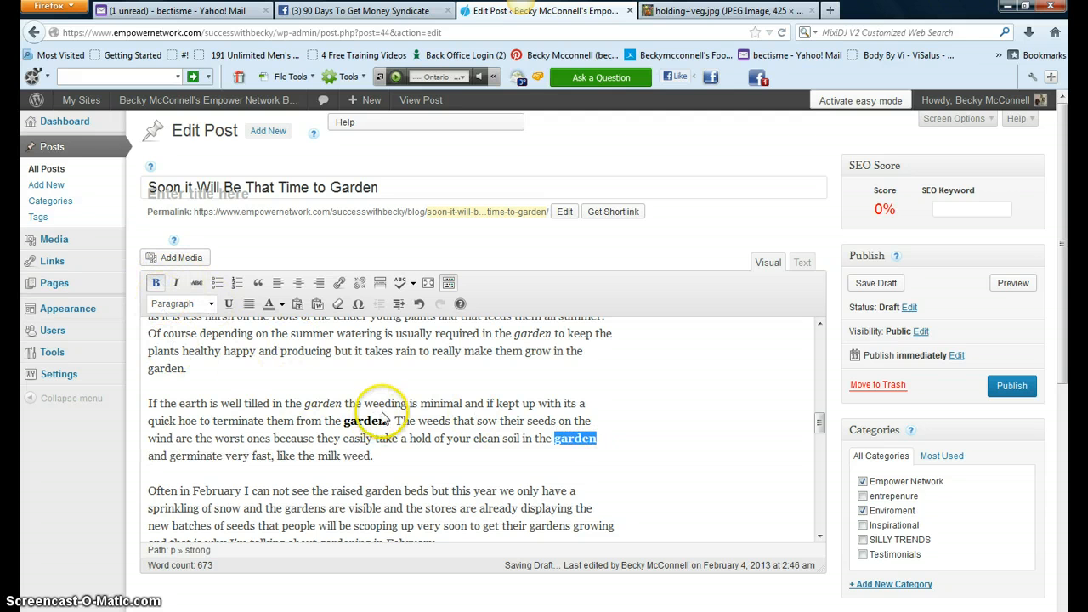
Step: In the "Often in February" paragraph, italicize "garden" in "raised garden beds", "the gardens are visible" and "get their gardens growing"
scroll(371, 413, down, 2)
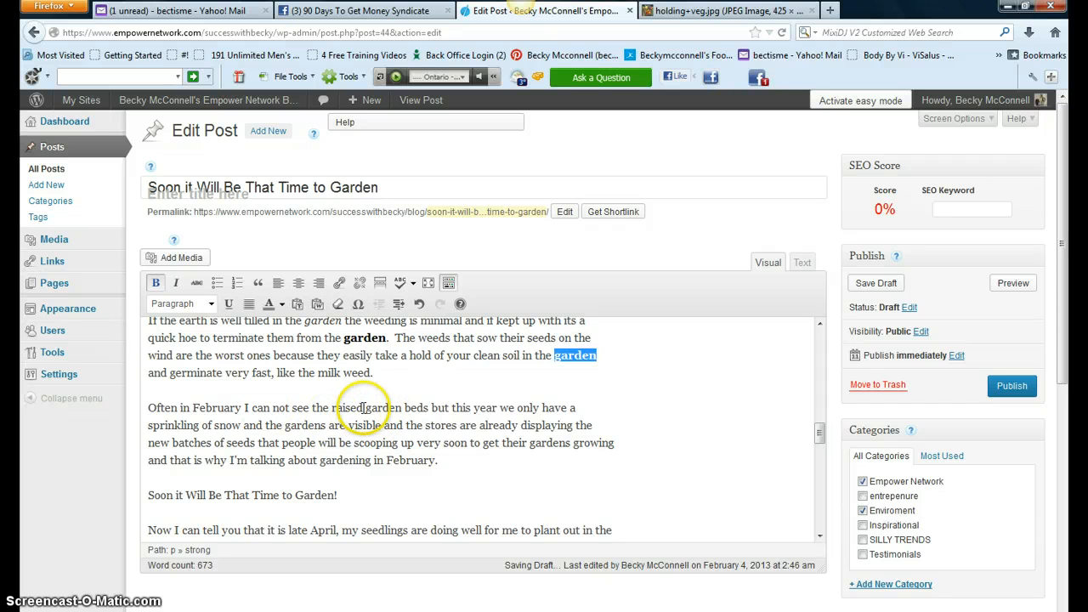
click(364, 408)
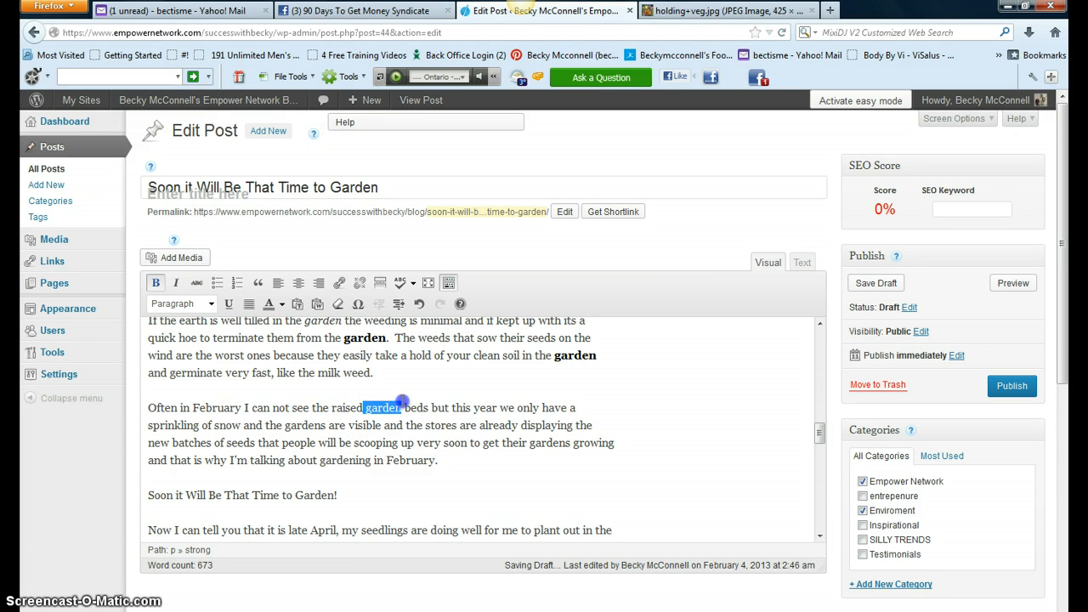
click(175, 283)
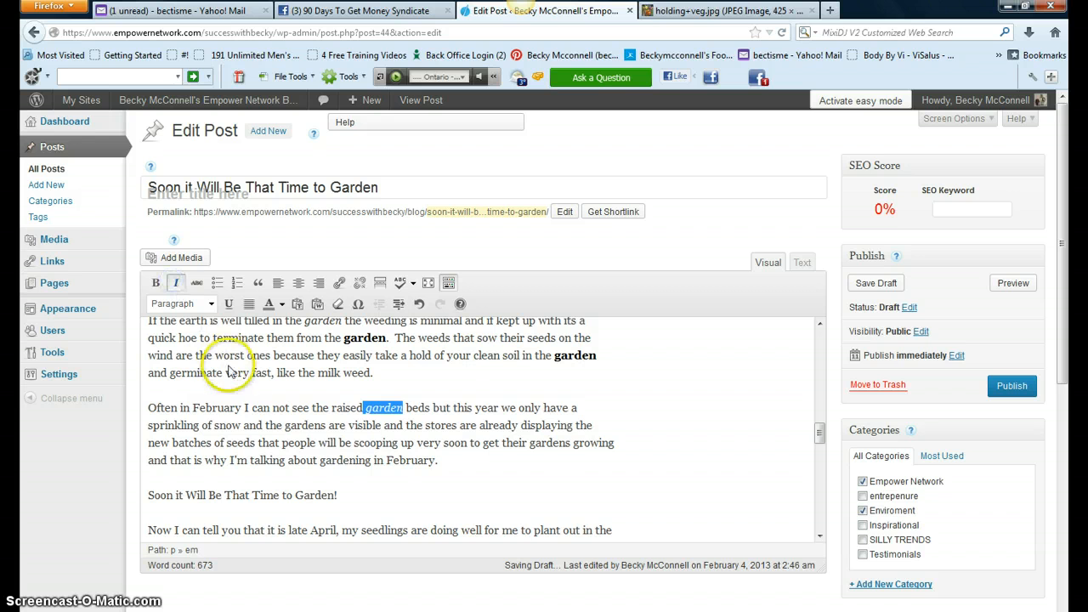
click(283, 425)
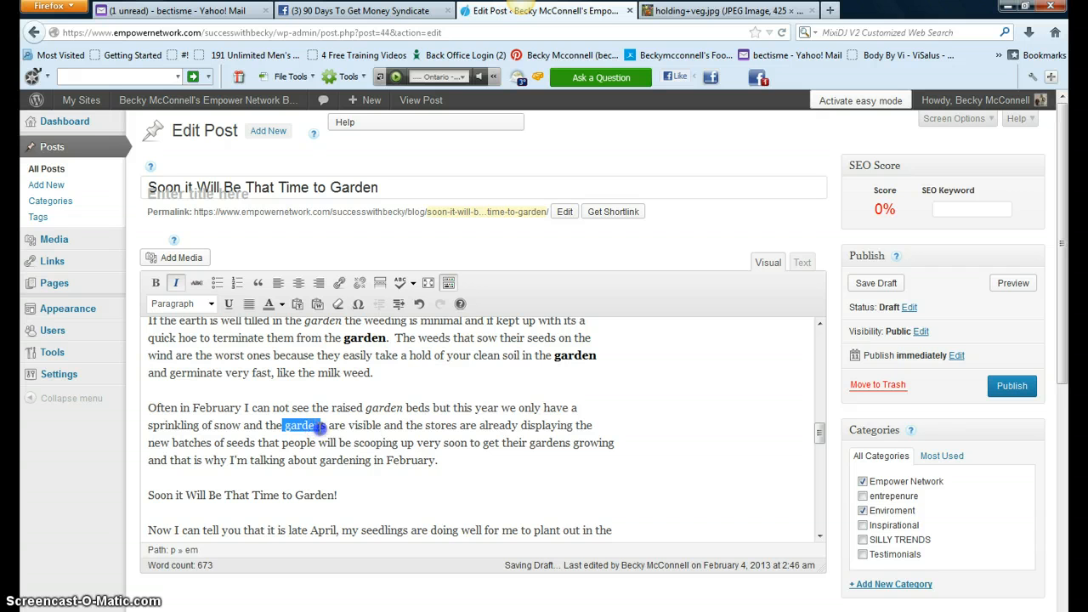
click(175, 283)
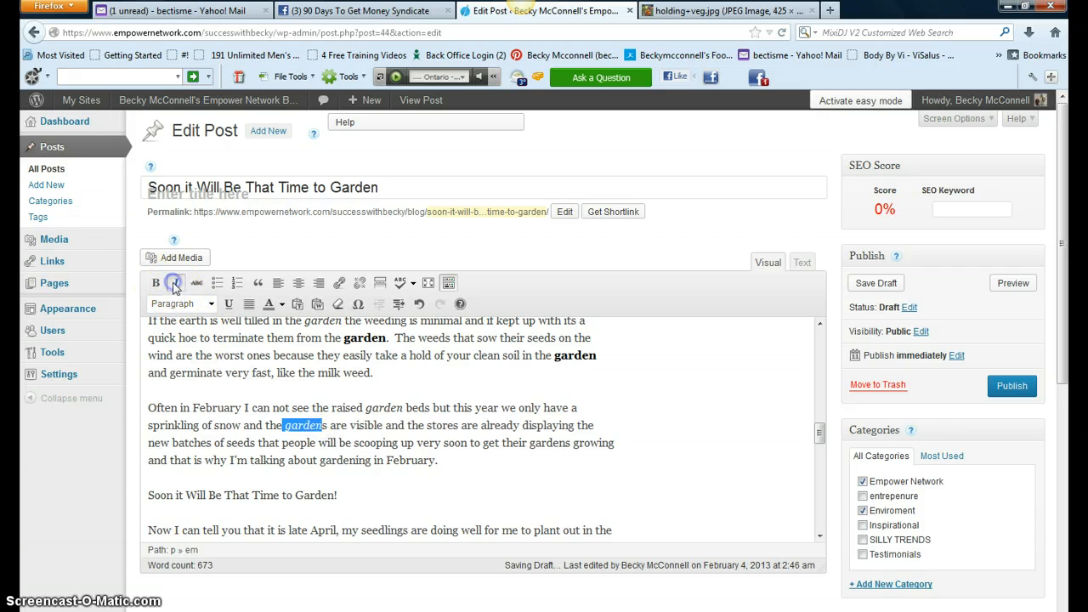
click(529, 443)
drag(535, 443, 568, 443)
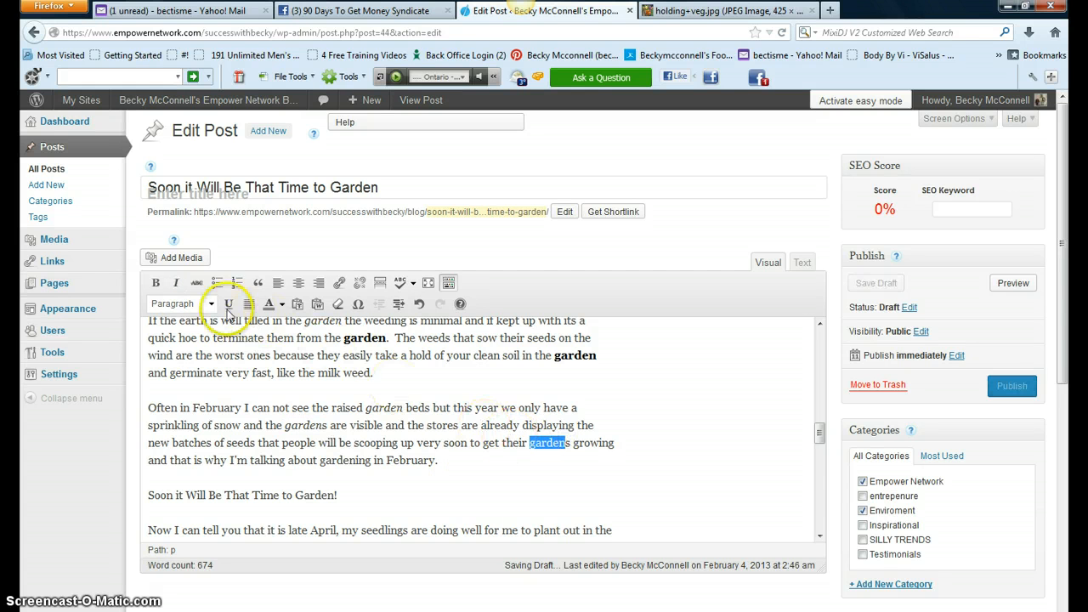
click(176, 284)
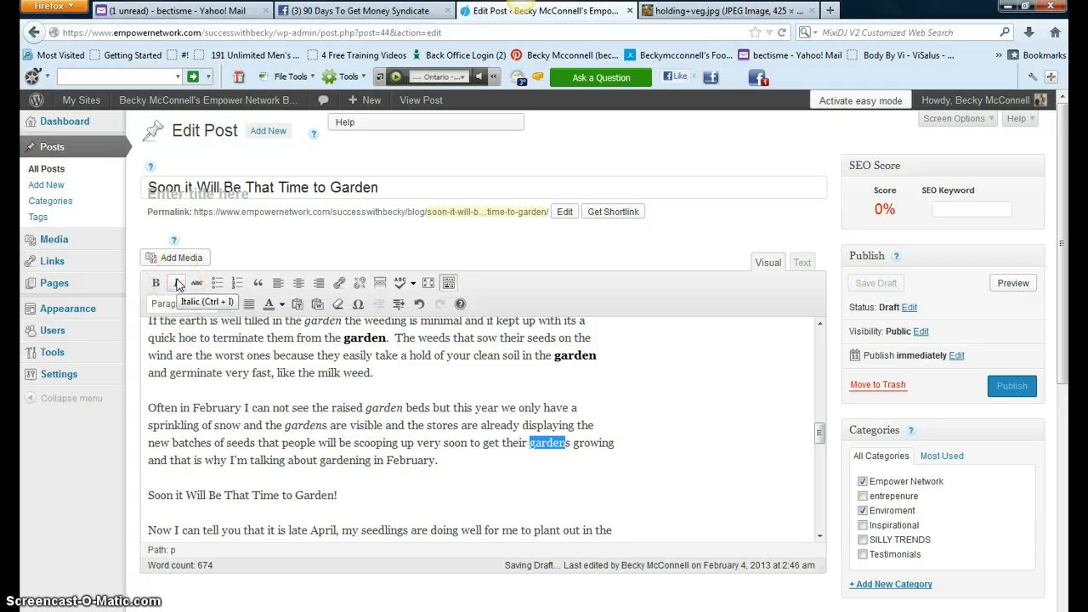
click(177, 283)
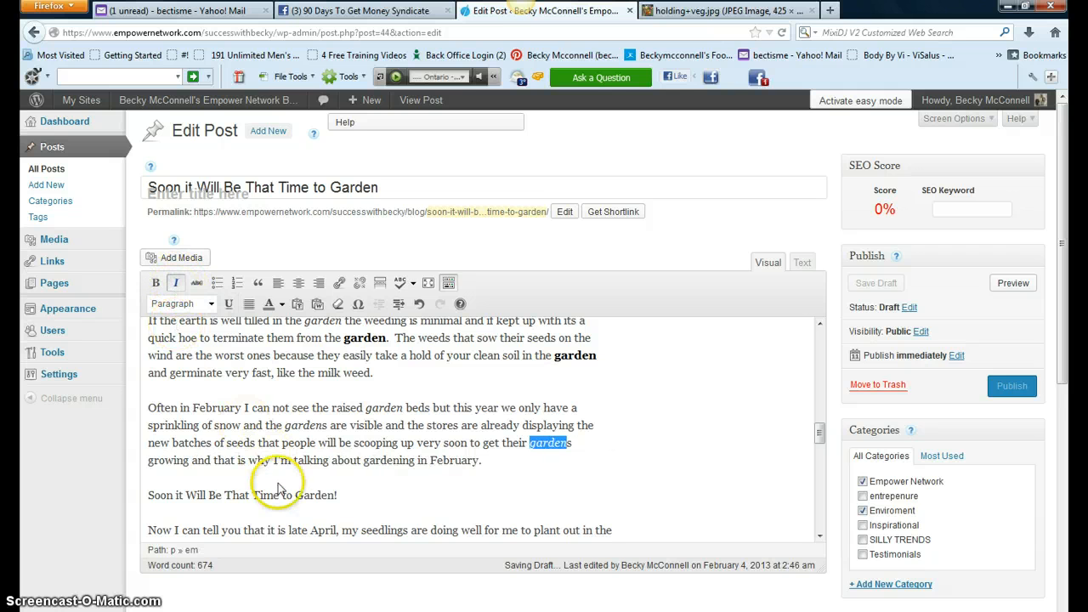
Step: In the "Now I can tell you" paragraph, make "garden" bold, and italicize "garden" in "getting the gardens ready" just below it
scroll(272, 483, down, 2)
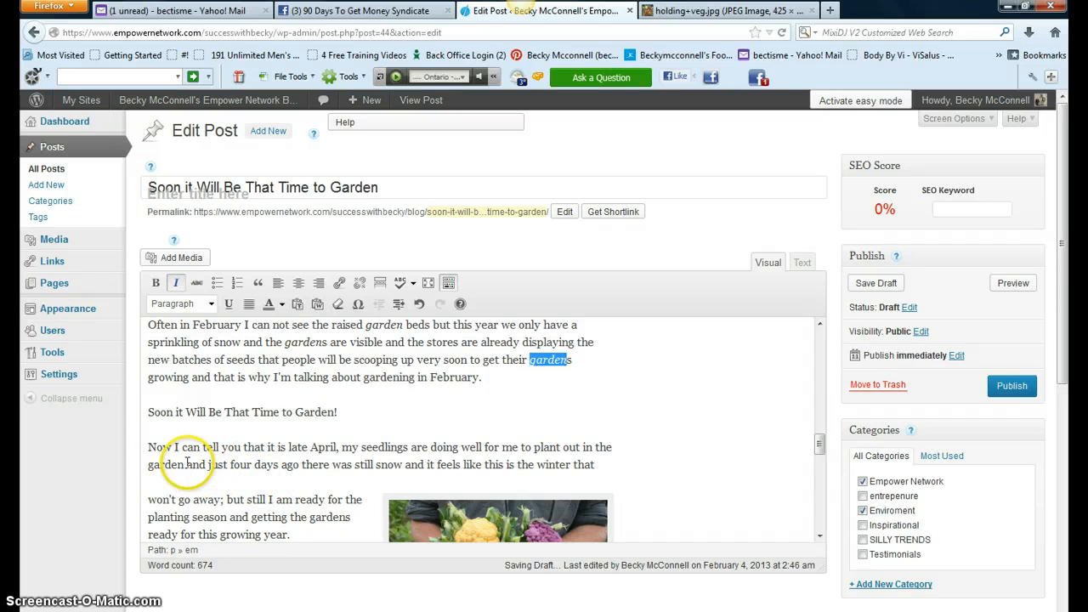
double_click(145, 463)
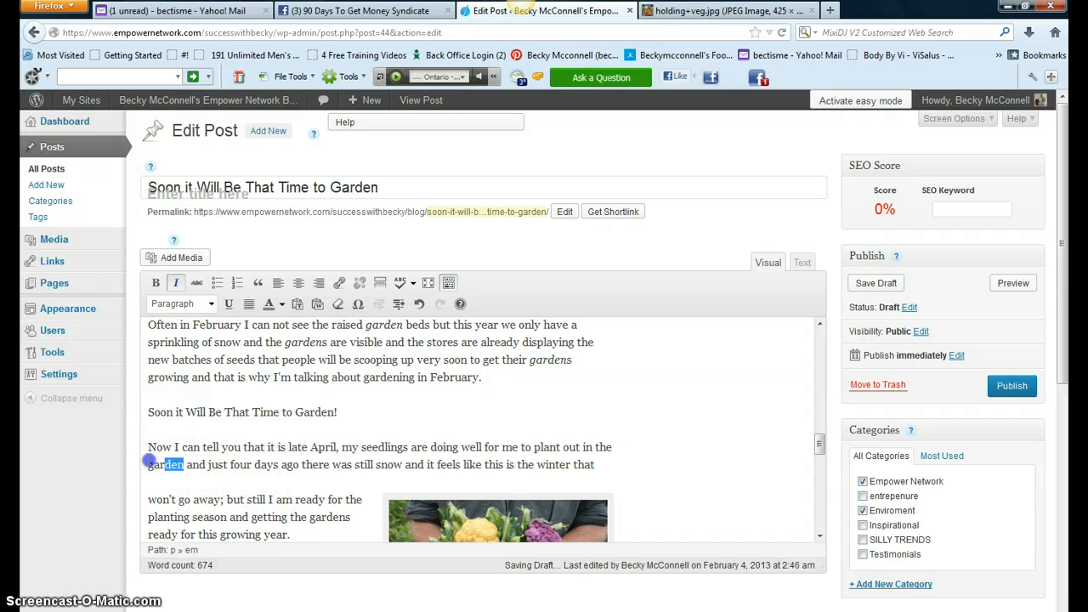
click(155, 282)
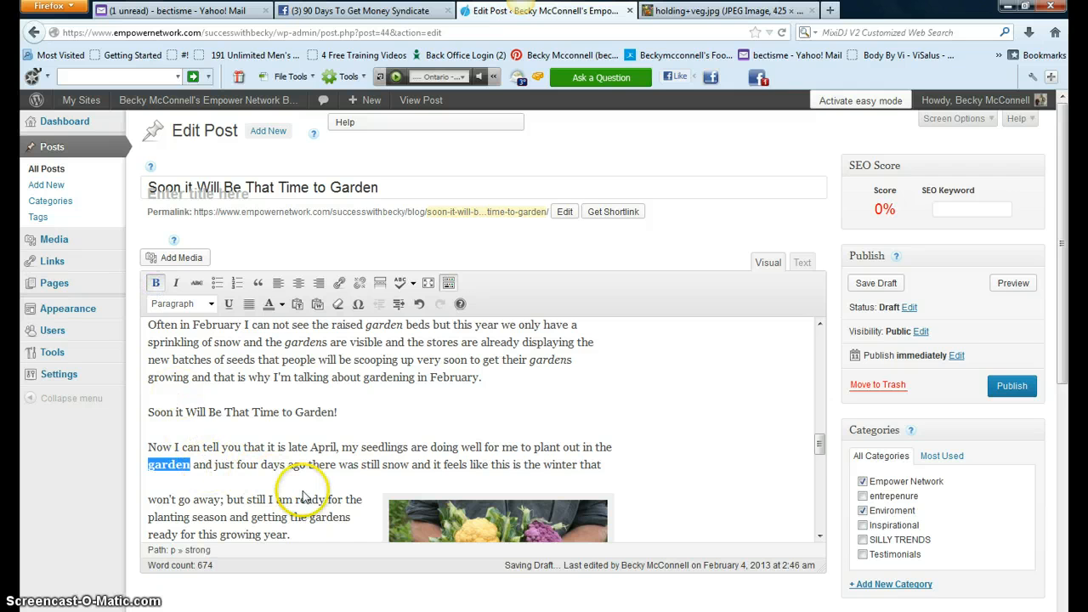
scroll(263, 476, down, 2)
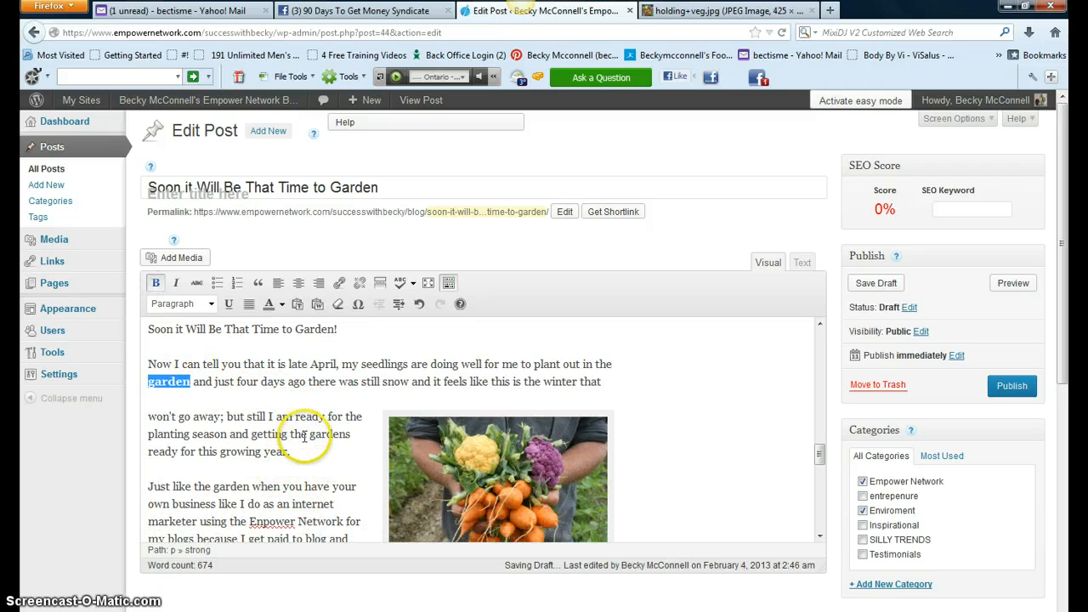
drag(309, 434, 327, 433)
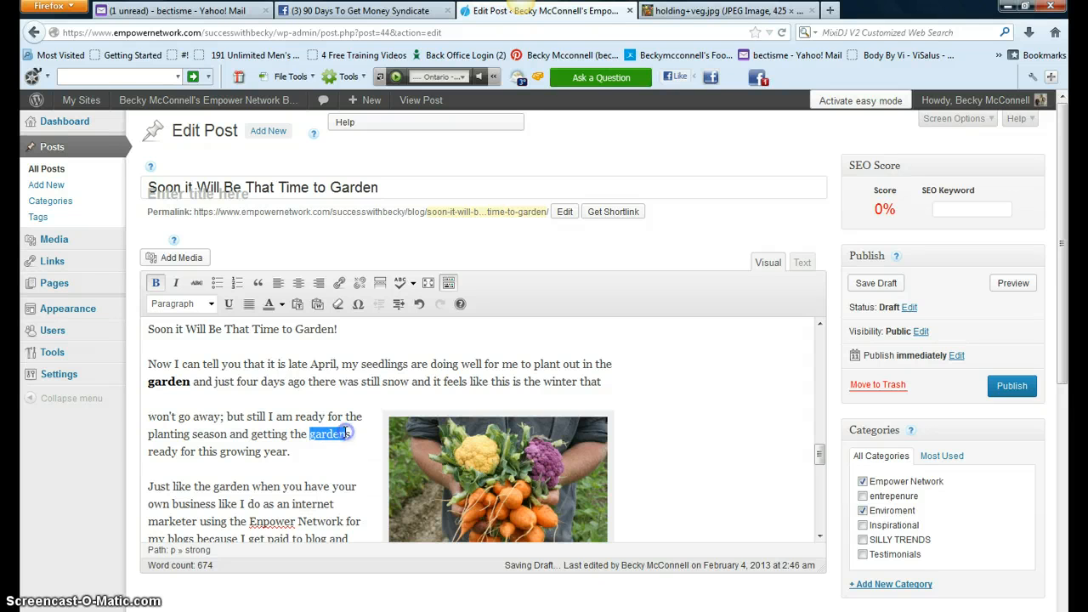
drag(346, 433, 347, 434)
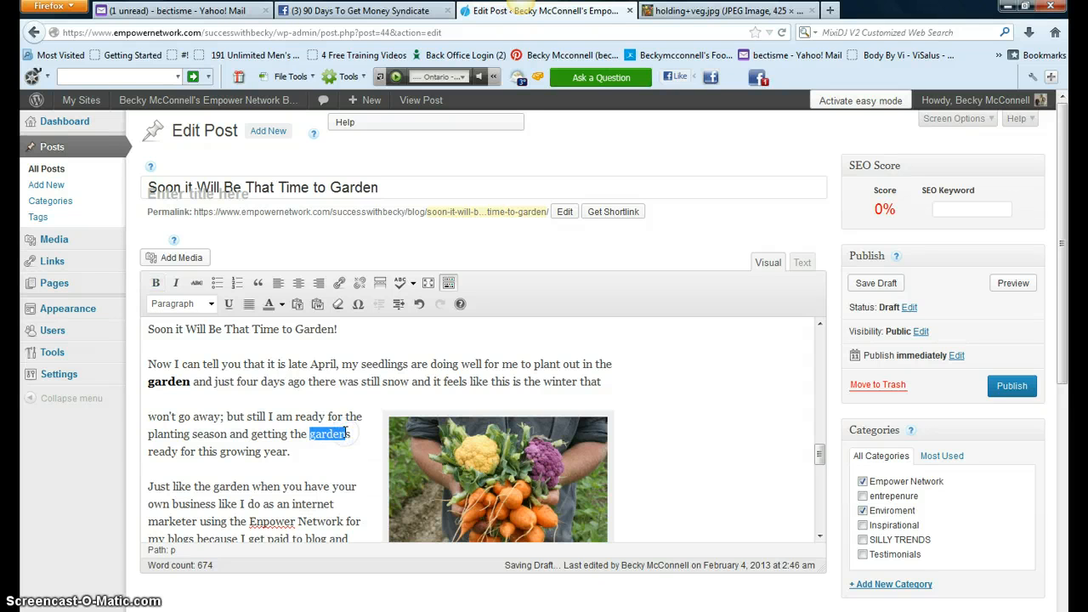
click(174, 284)
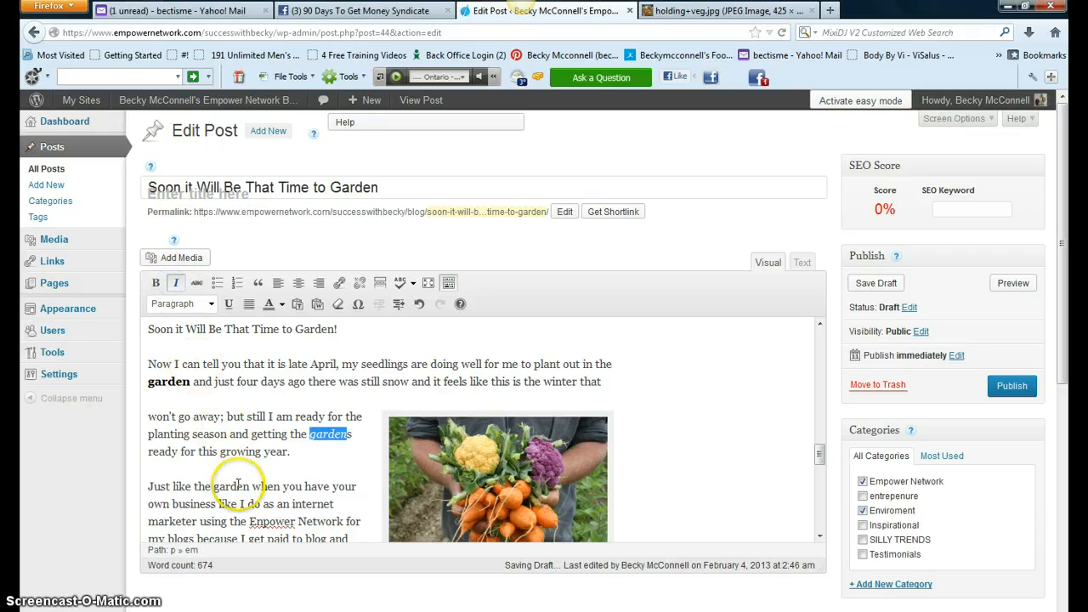
Step: In the "Just like the garden" paragraph, make both occurrences of "garden" bold
scroll(255, 459, down, 2)
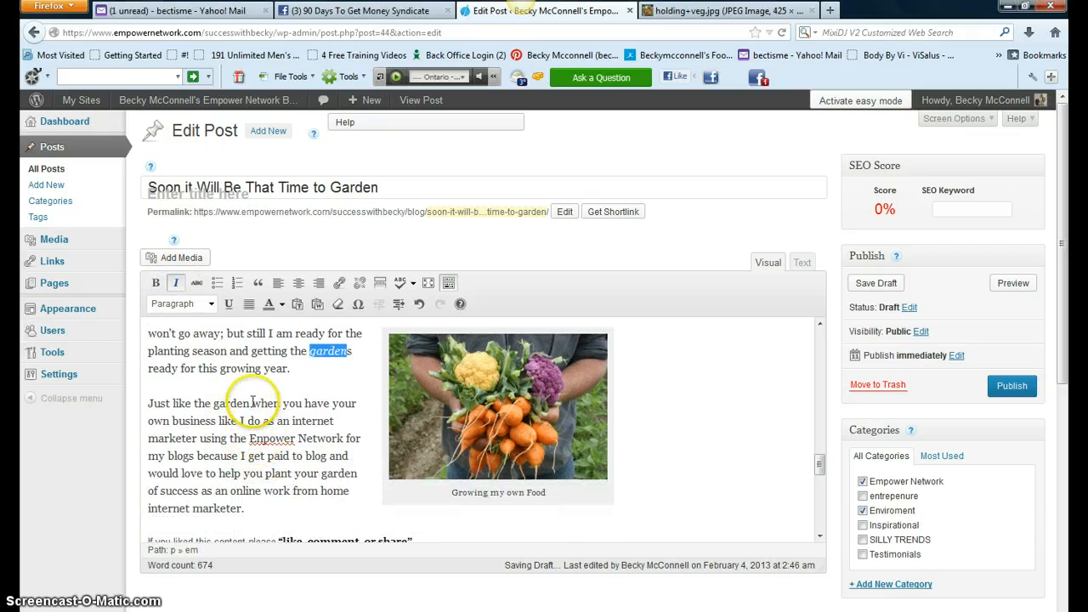
drag(250, 402, 222, 402)
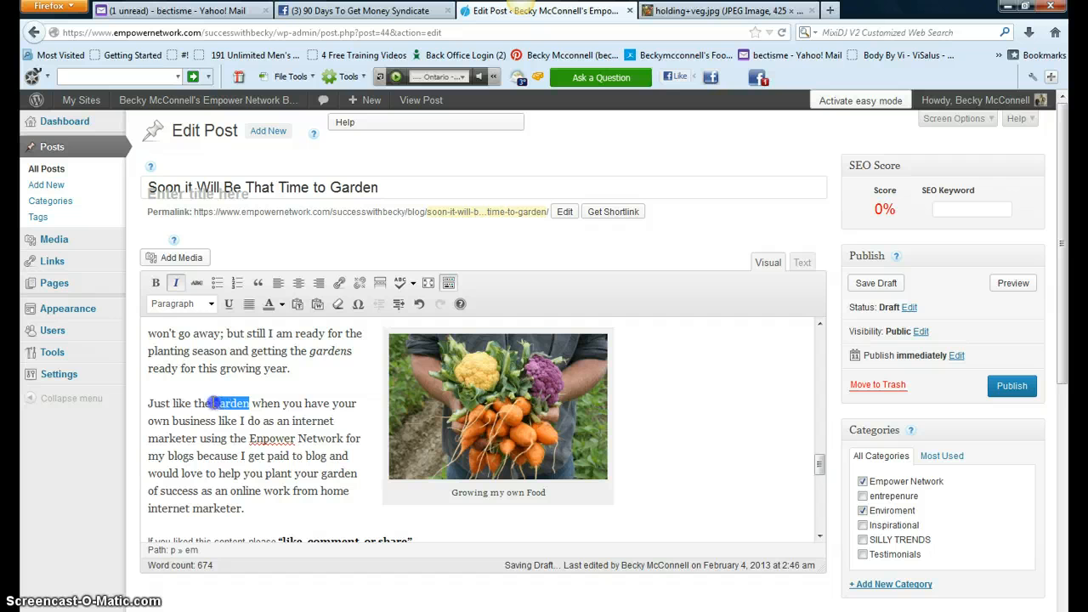
click(155, 282)
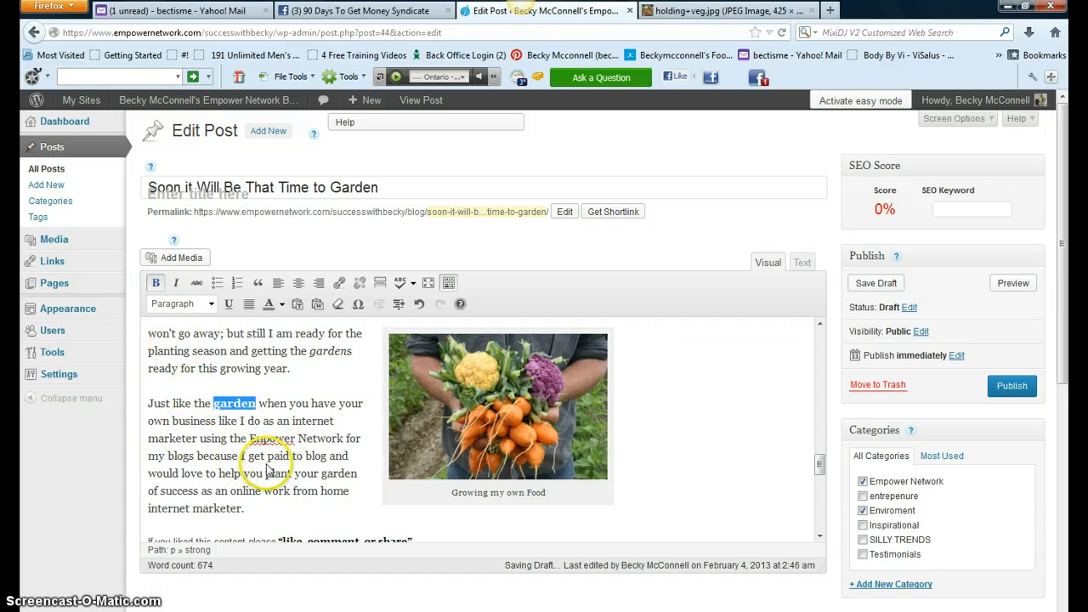
double_click(344, 473)
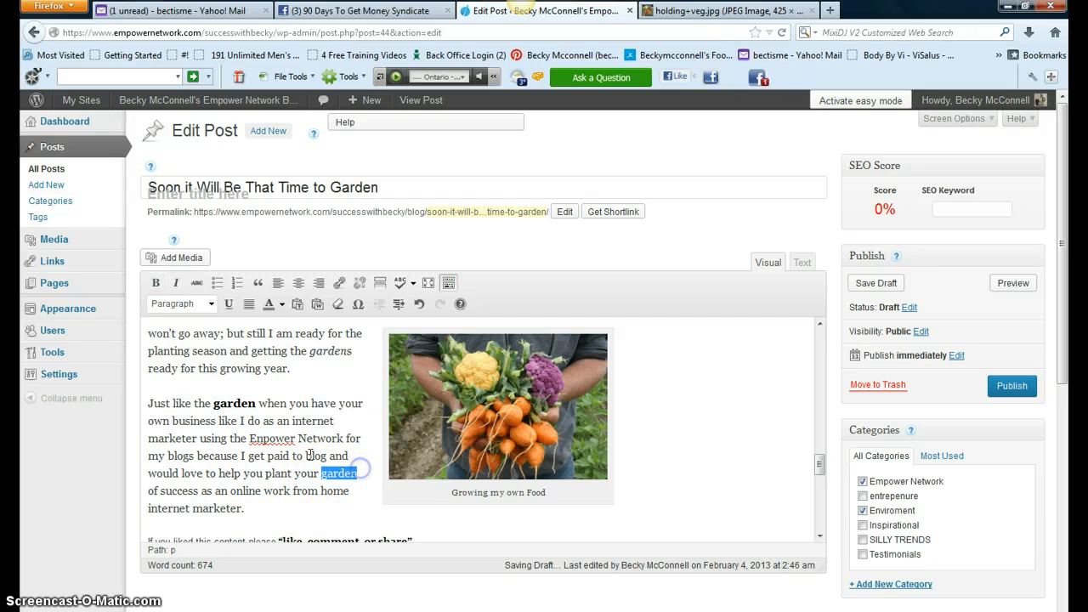
click(157, 284)
Step: Set the post's SEO keyword to "garden"
scroll(213, 489, down, 2)
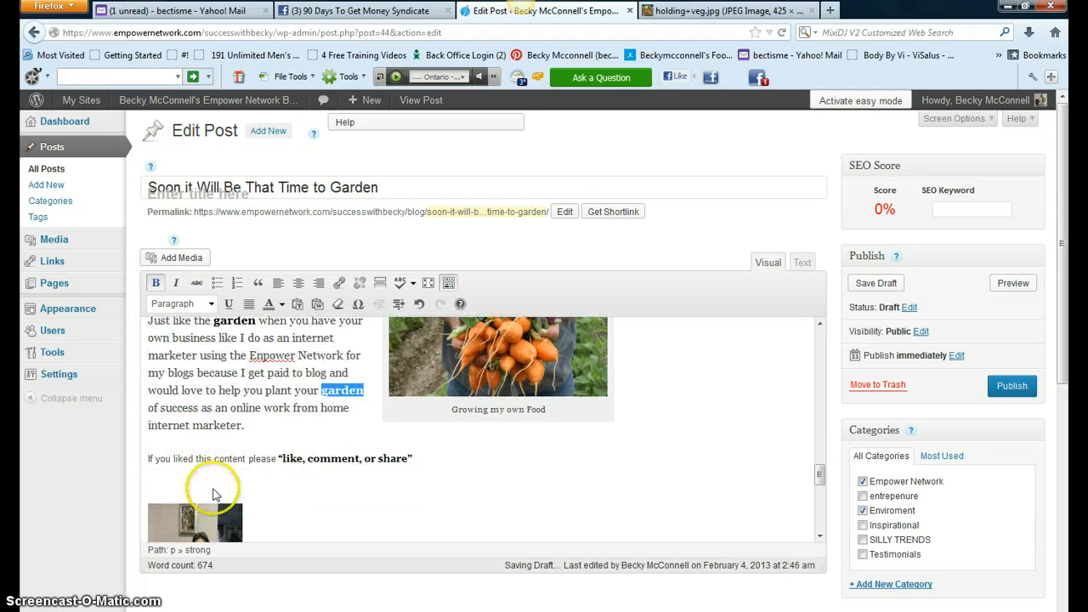
scroll(284, 476, down, 4)
scroll(295, 442, up, 4)
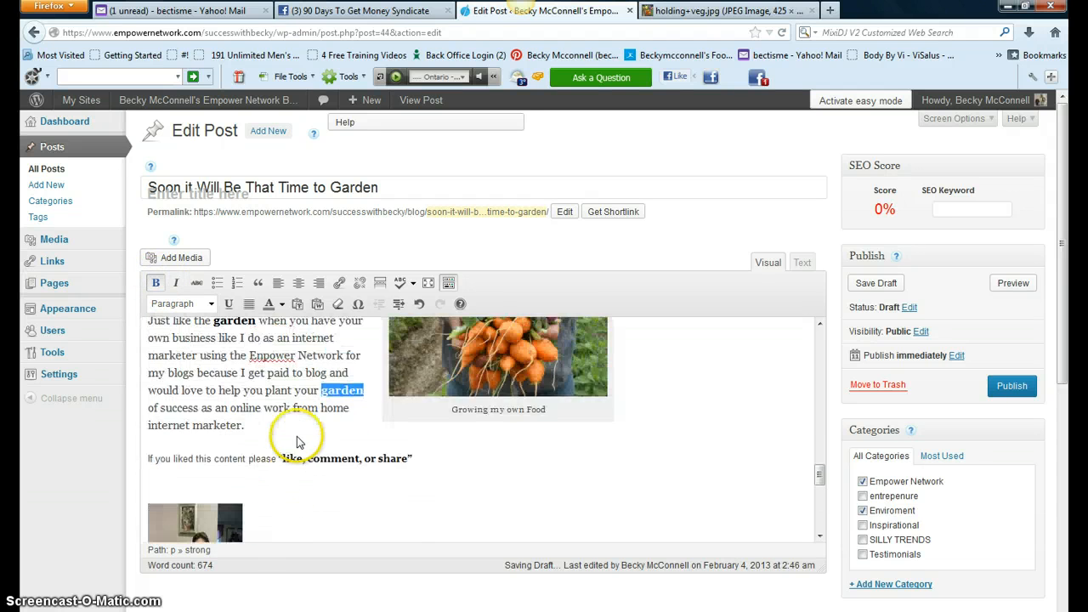
scroll(296, 441, up, 5)
click(961, 208)
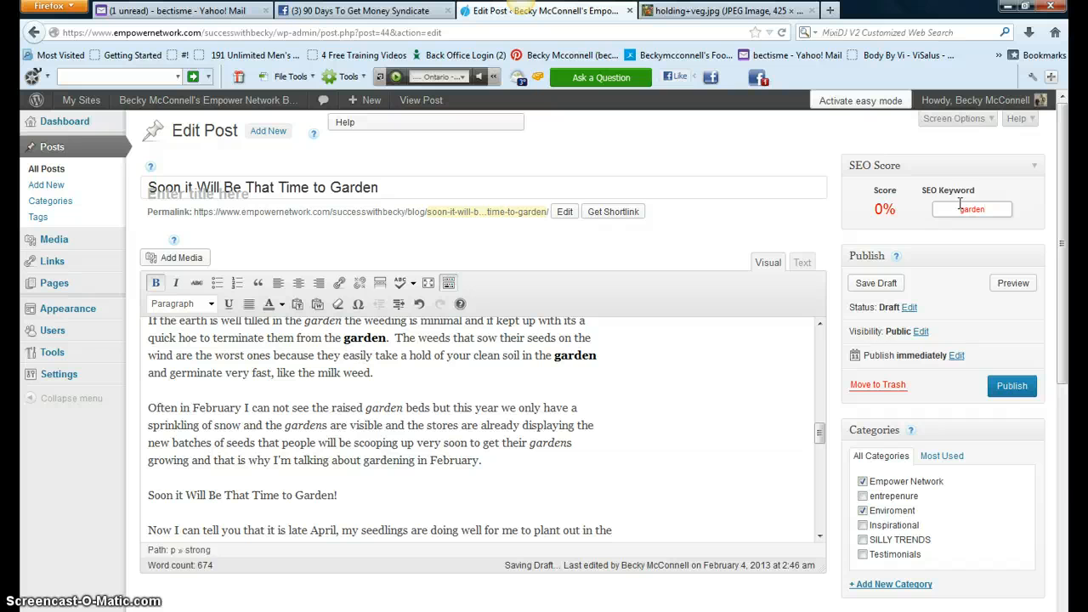
scroll(608, 408, up, 5)
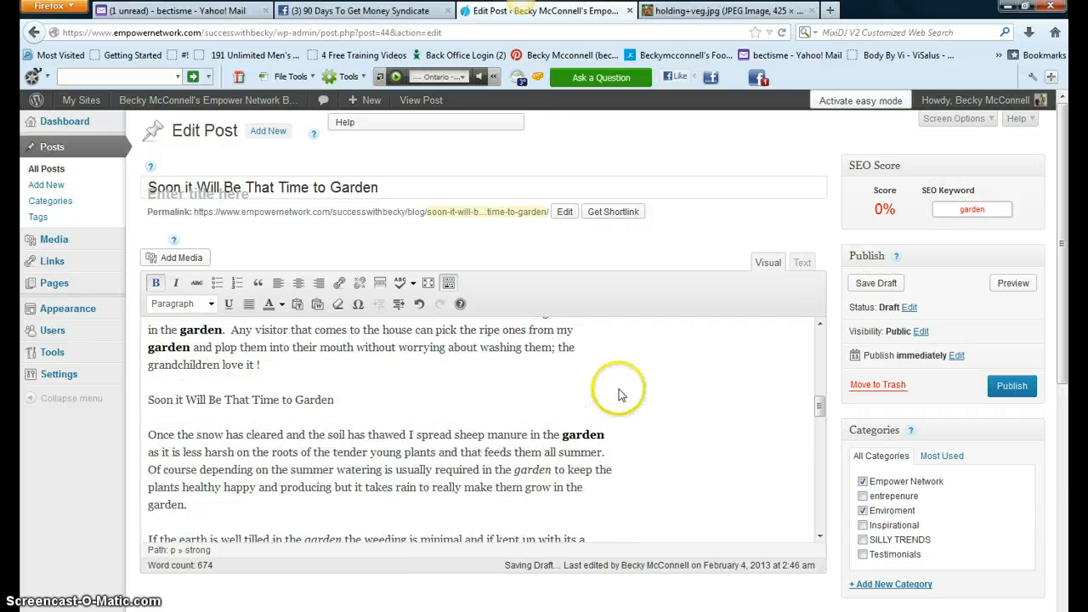
scroll(621, 391, up, 10)
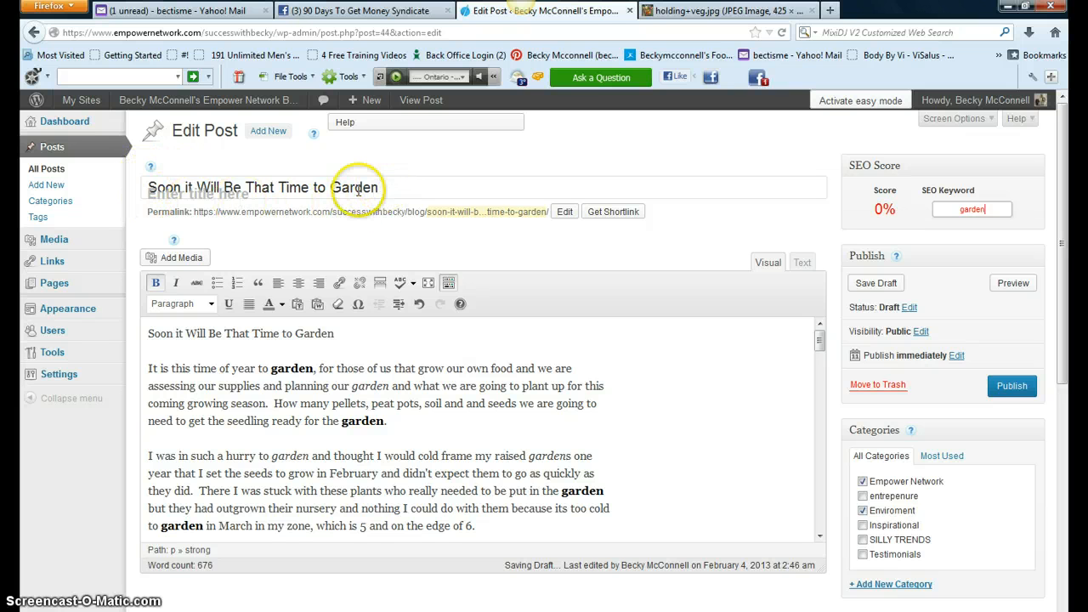
click(187, 306)
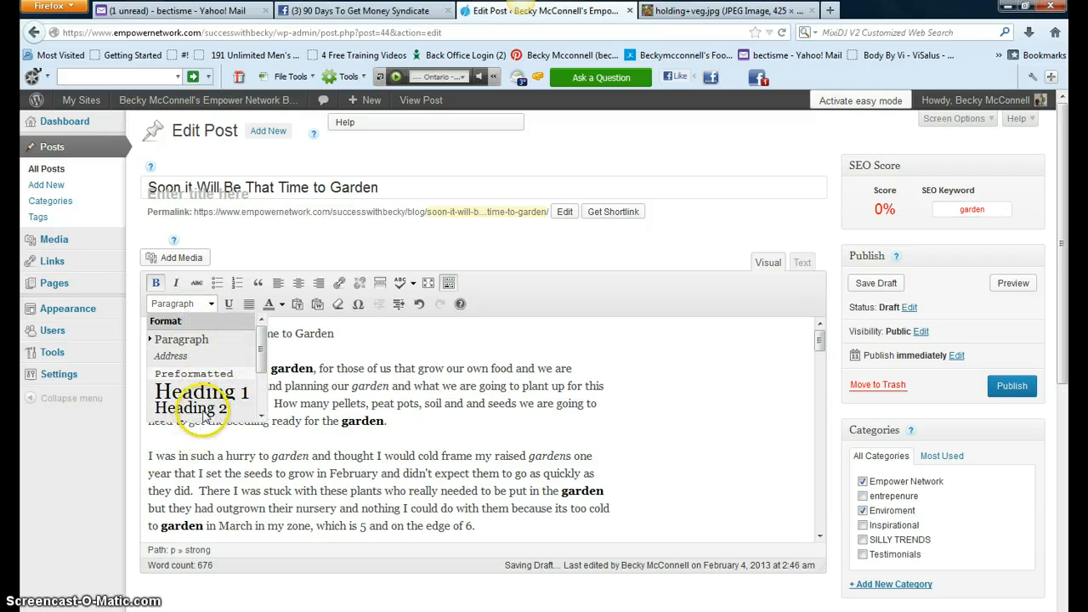
click(671, 368)
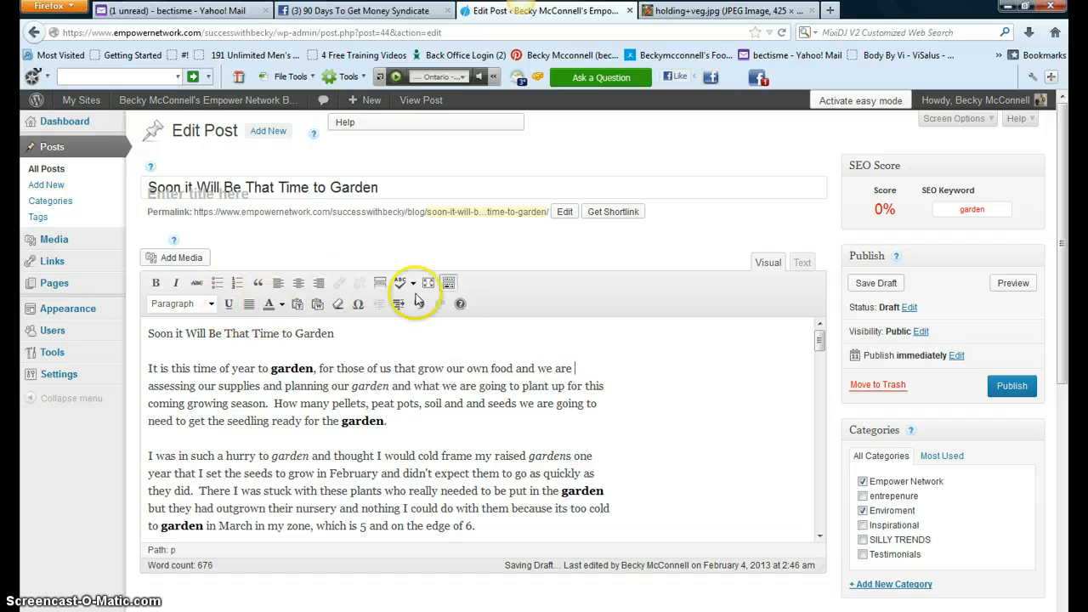
Step: In the post's HTML source, wrap the opening line "Soon it Will Be That Time to Garden" in <h2> and </h2> tags
click(802, 264)
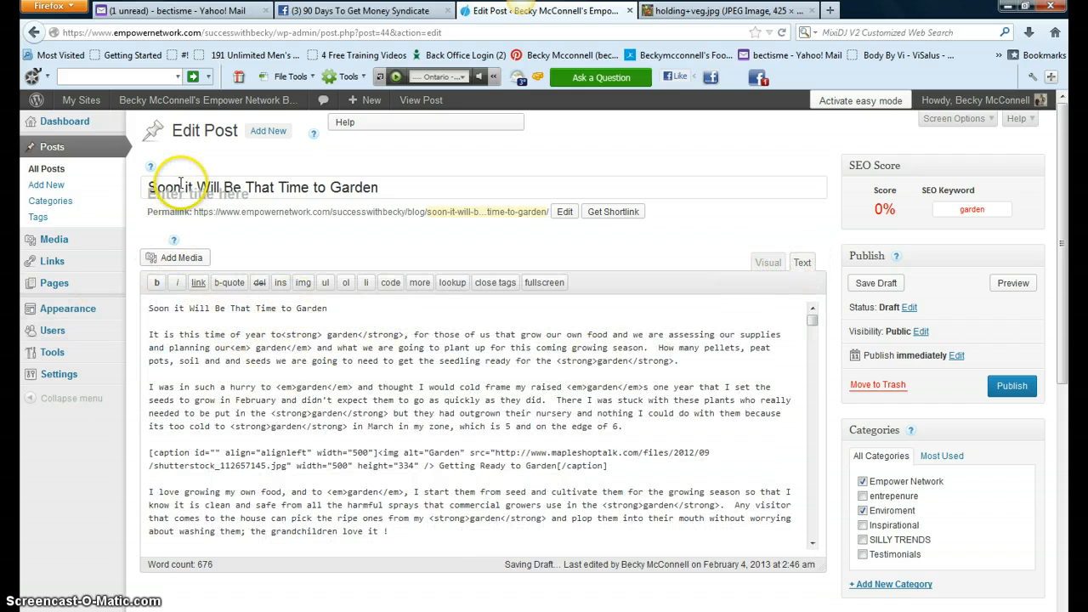
click(146, 307)
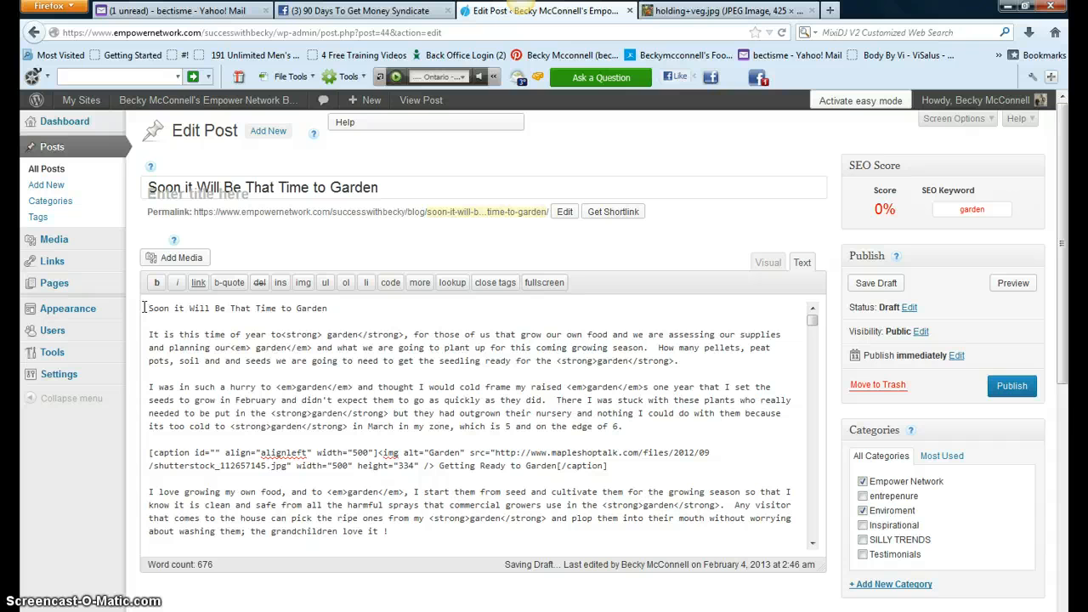
text(<)
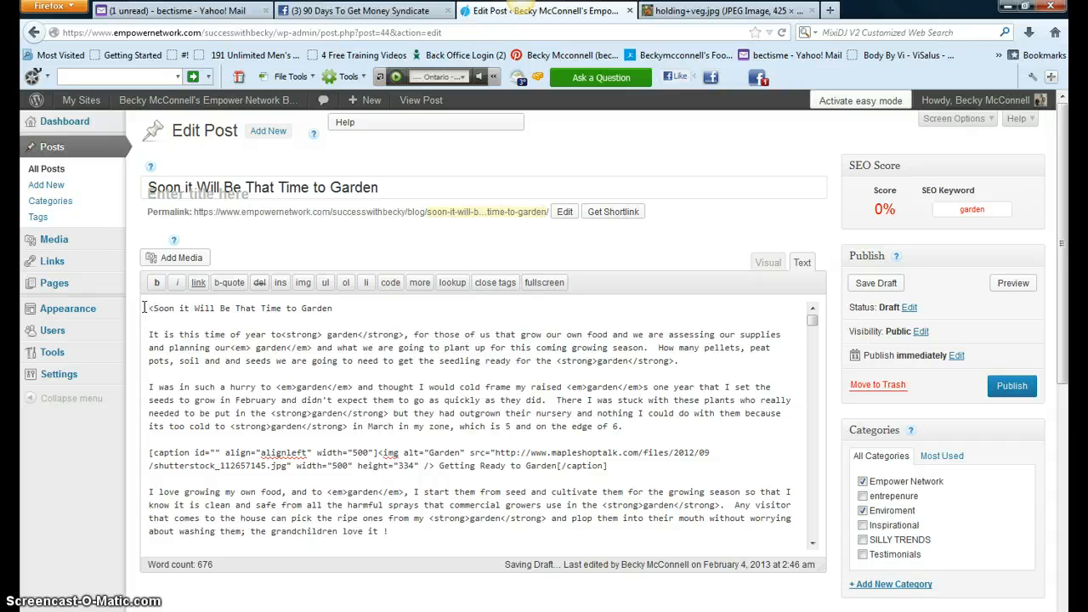
text(h2)
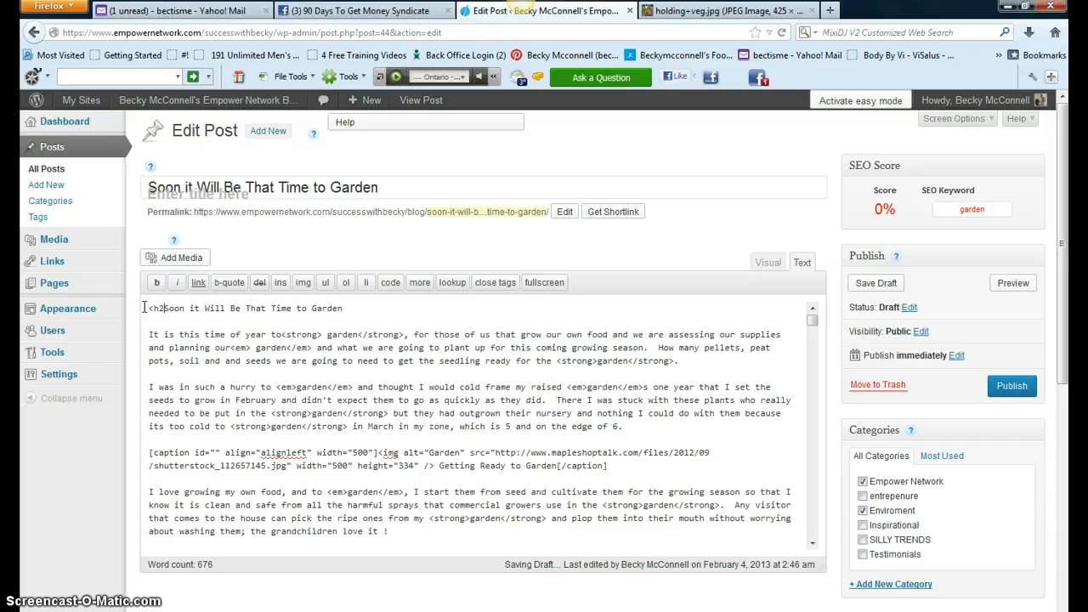
text(>)
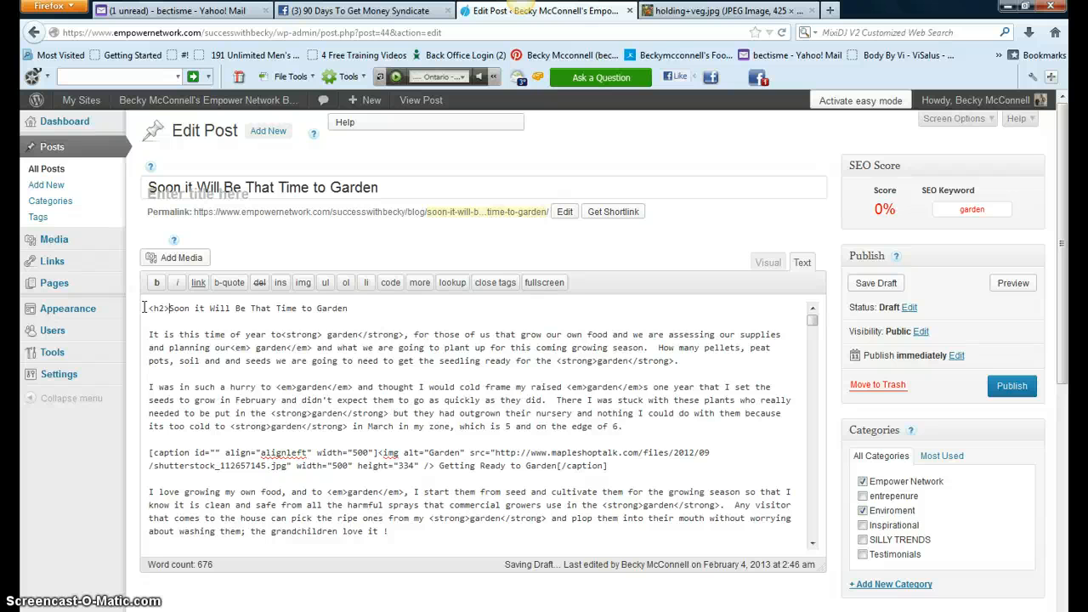
click(350, 309)
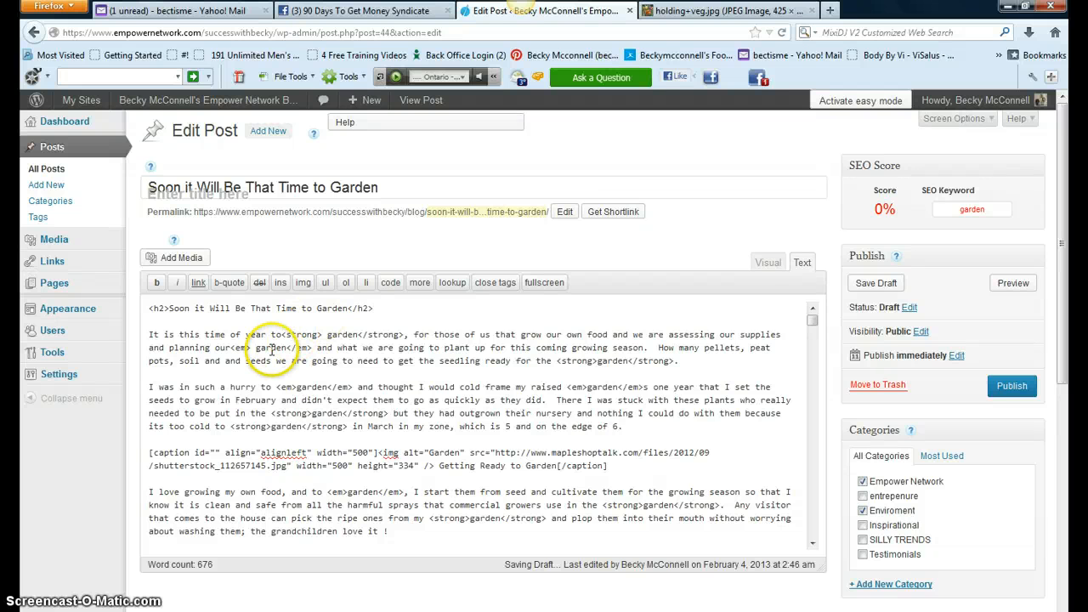
Step: Add "<h3" before and "</h3>" after the "Soon it Will Be That Time to Garden" line above the "Once the snow has cleared" paragraph
scroll(248, 367, down, 2)
scroll(247, 367, down, 4)
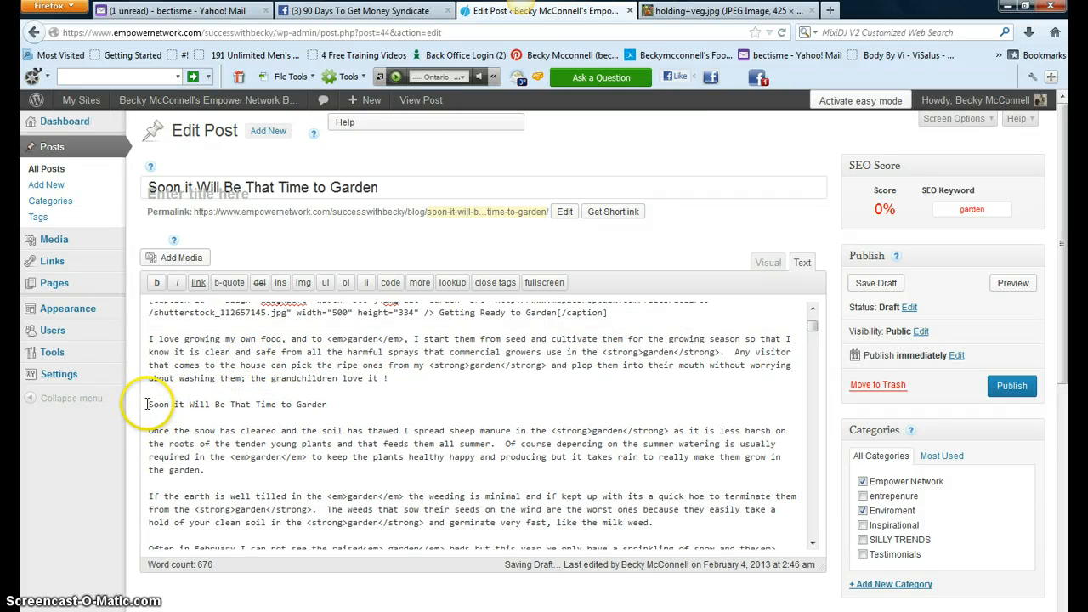
click(147, 404)
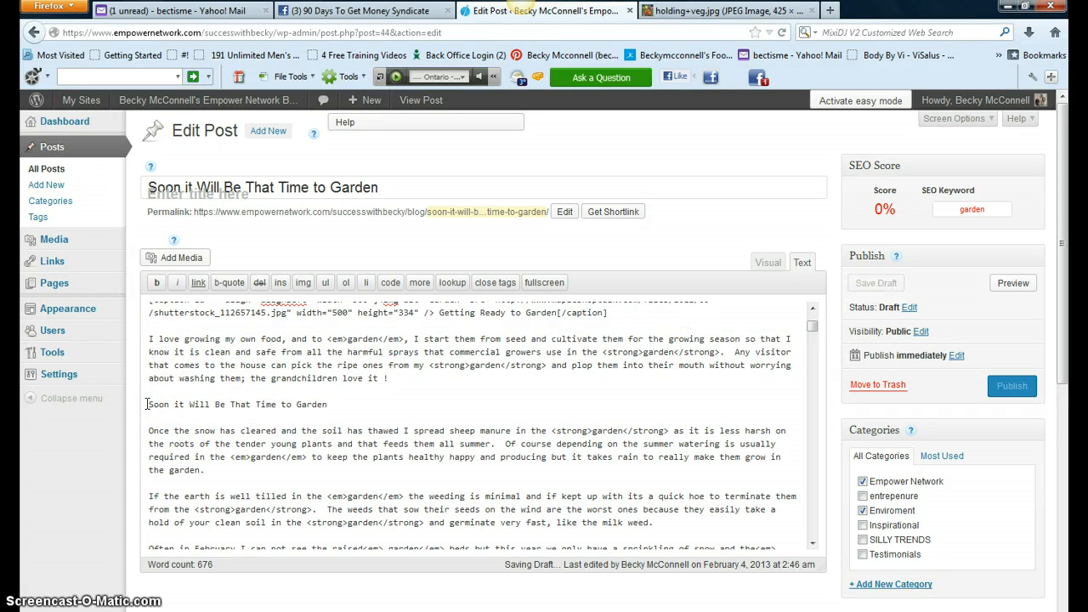
text(<h)
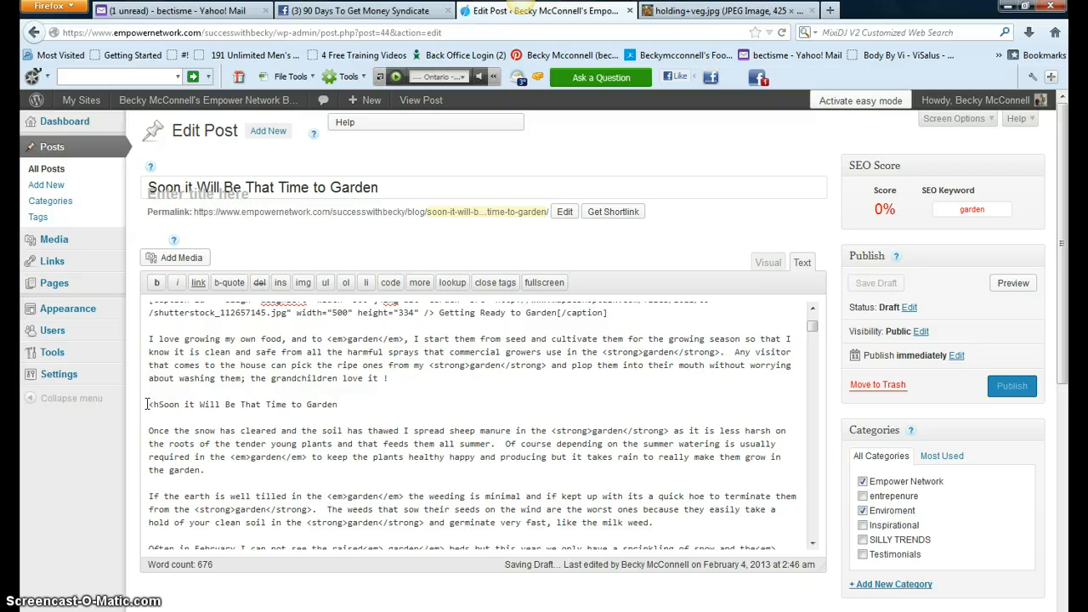
text(3)
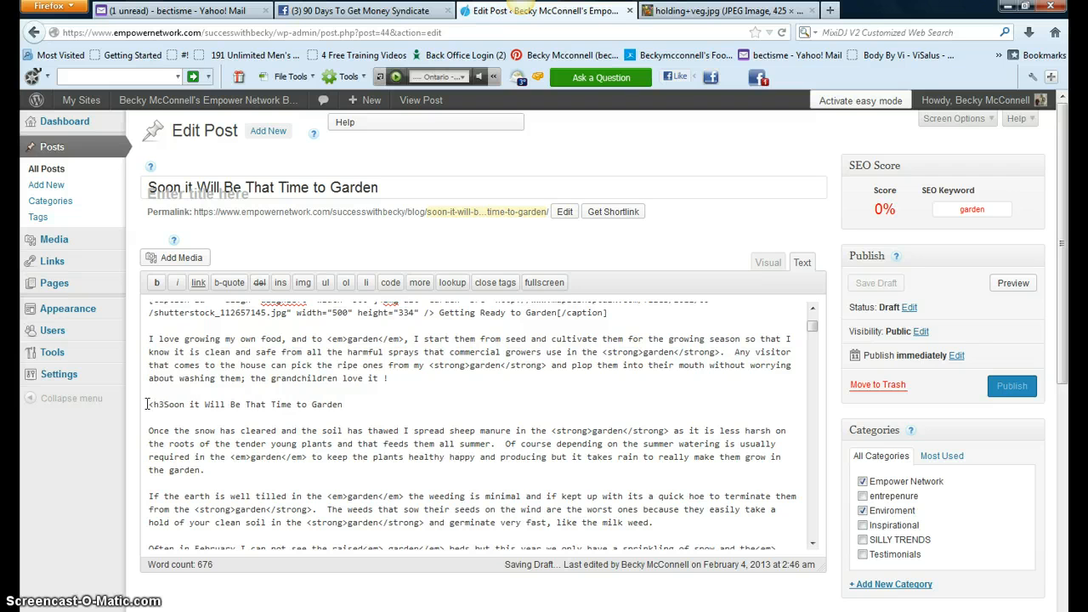
click(344, 404)
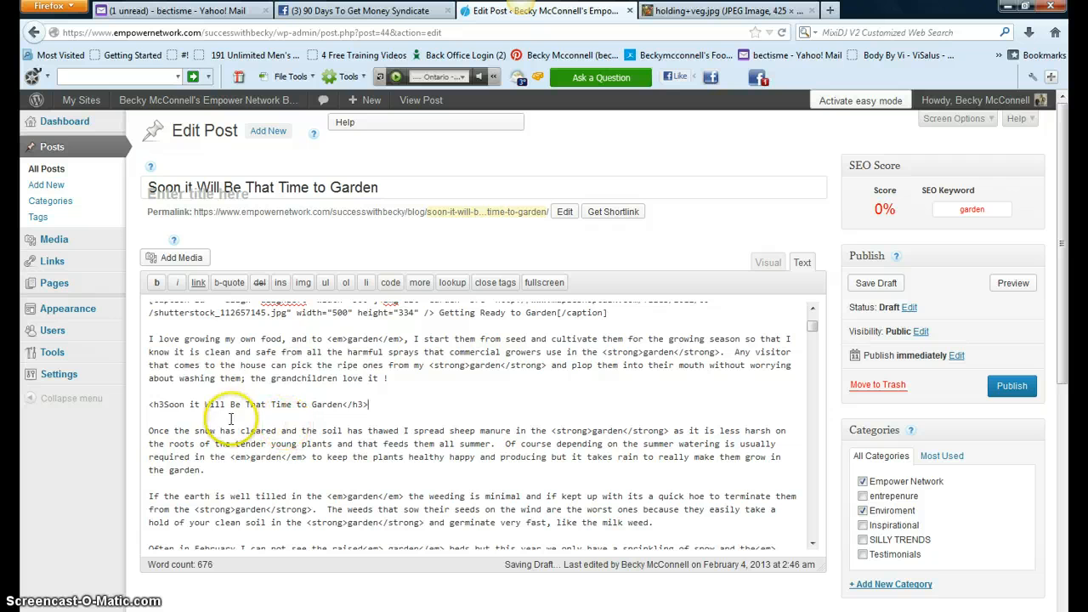
Step: In the "Often in February" paragraph's HTML, wrap the italic "gardens" before "growing" in <u> and </u> tags
scroll(238, 420, down, 2)
scroll(231, 425, down, 2)
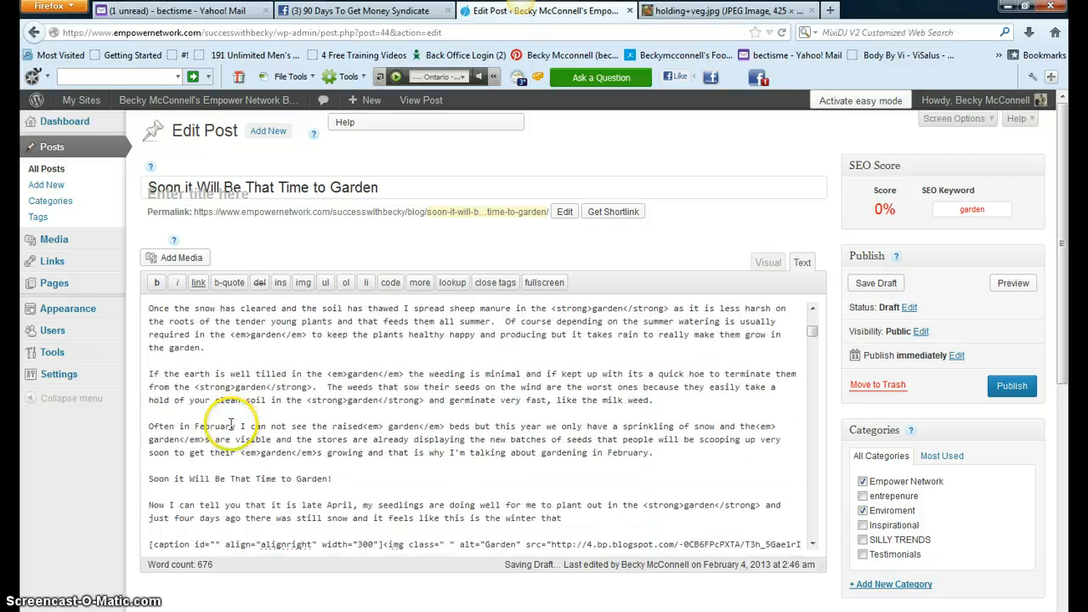
scroll(231, 423, down, 1)
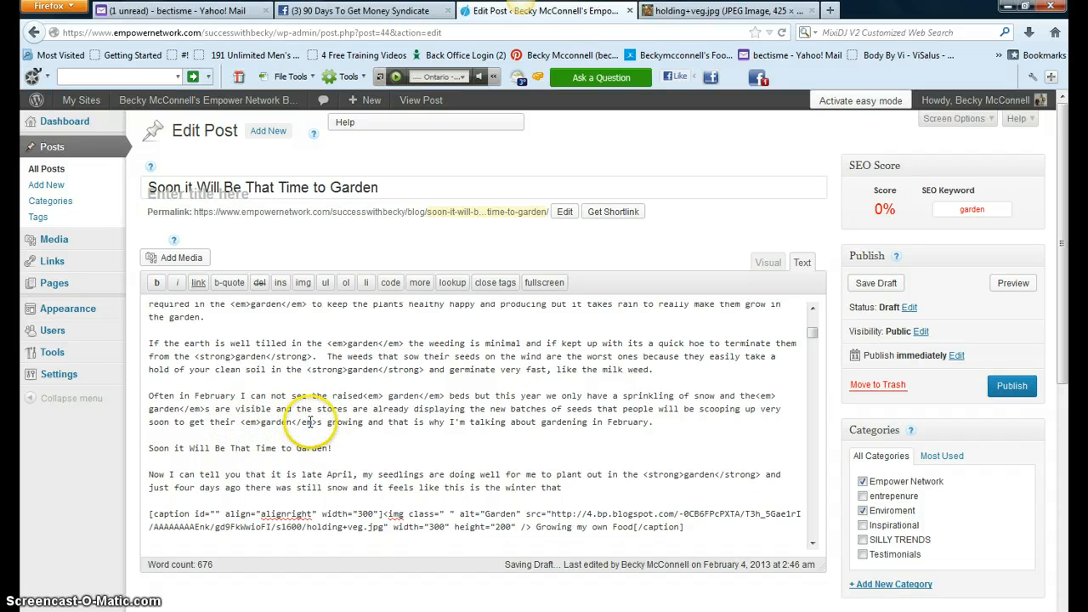
click(239, 421)
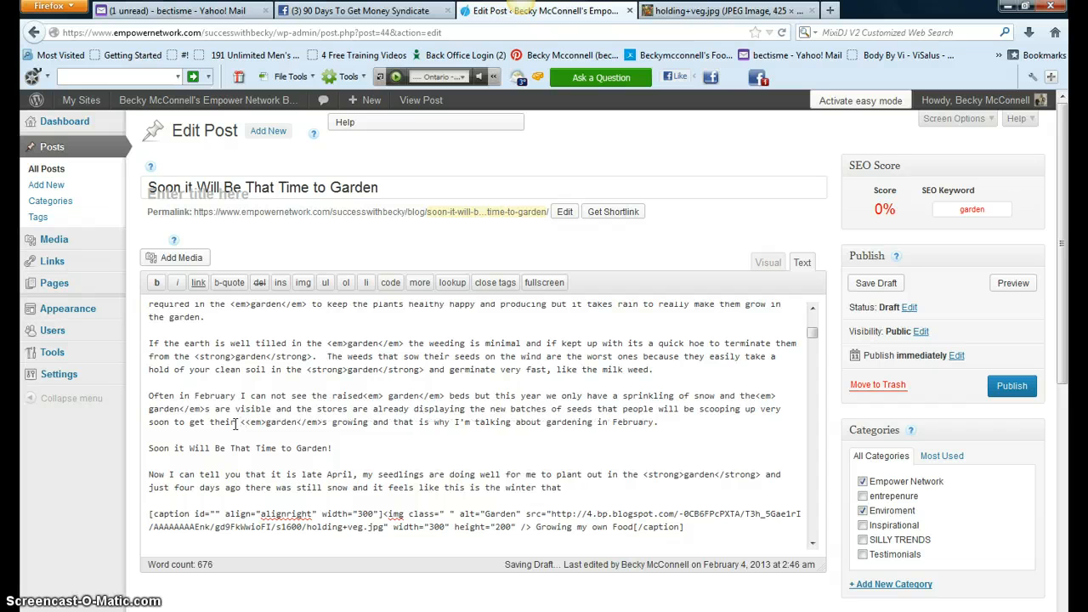
text(<u)
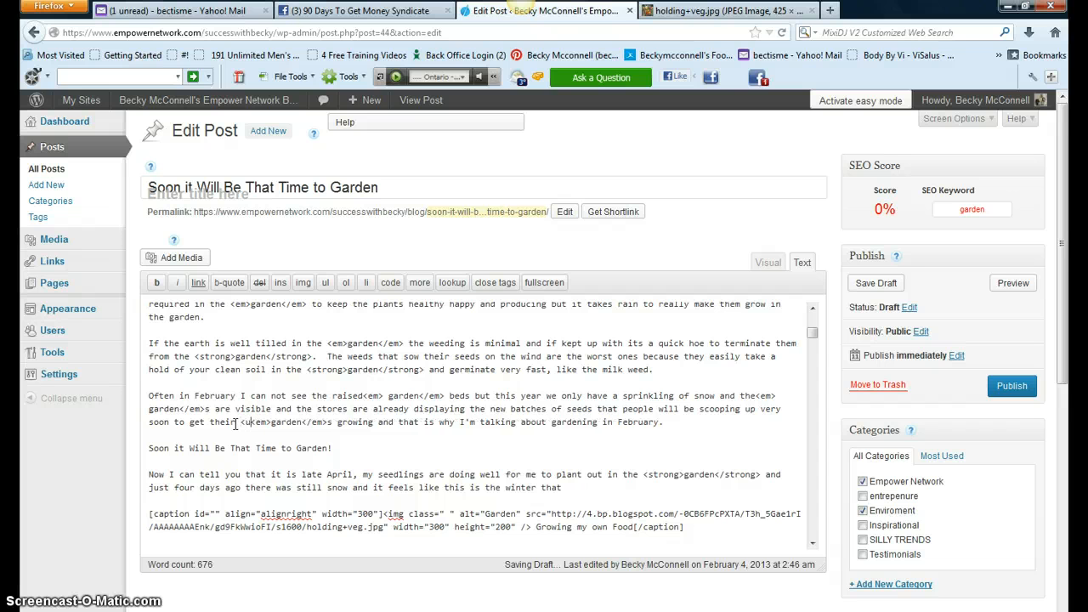
text(>)
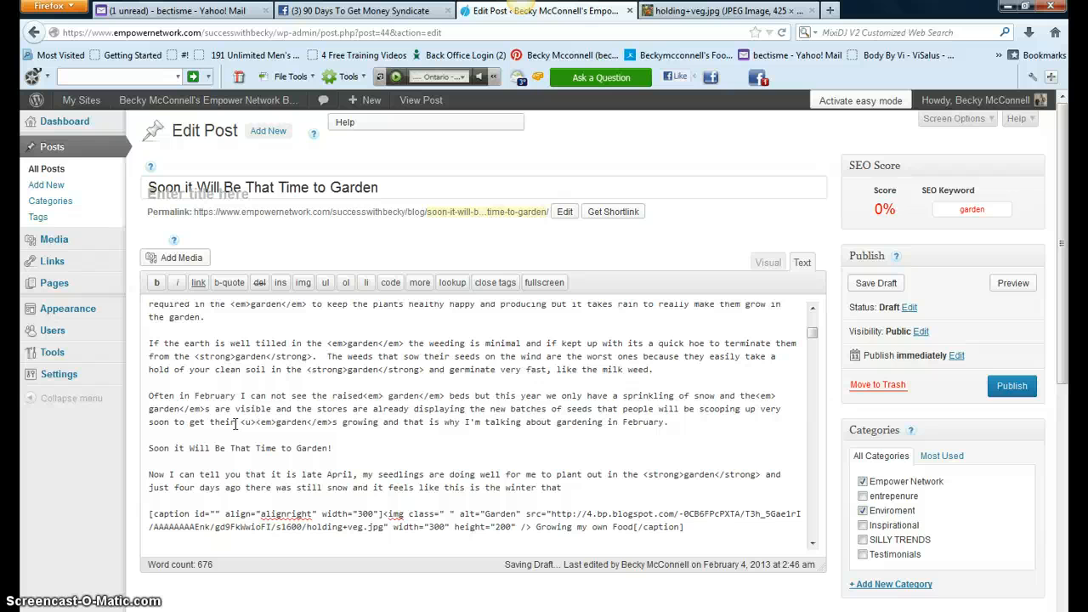
click(247, 424)
click(339, 422)
text(<)
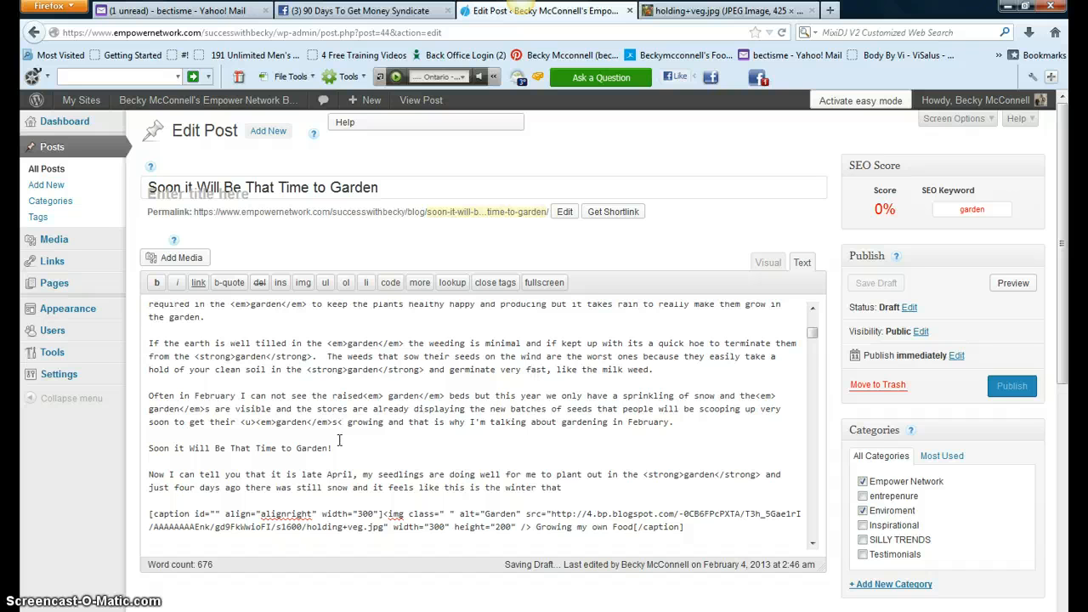
text(/)
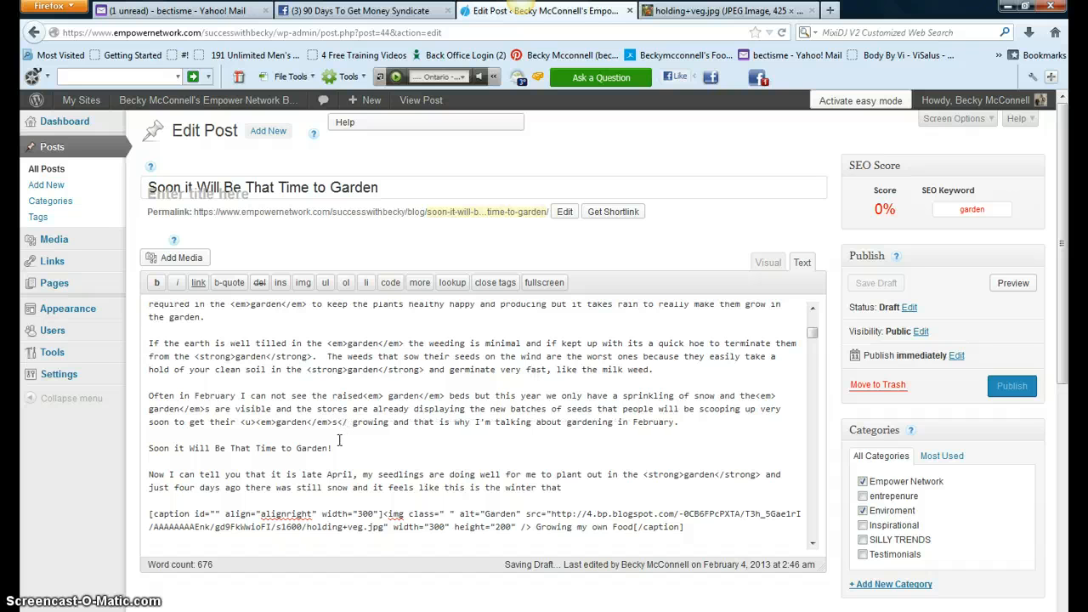
text(u)
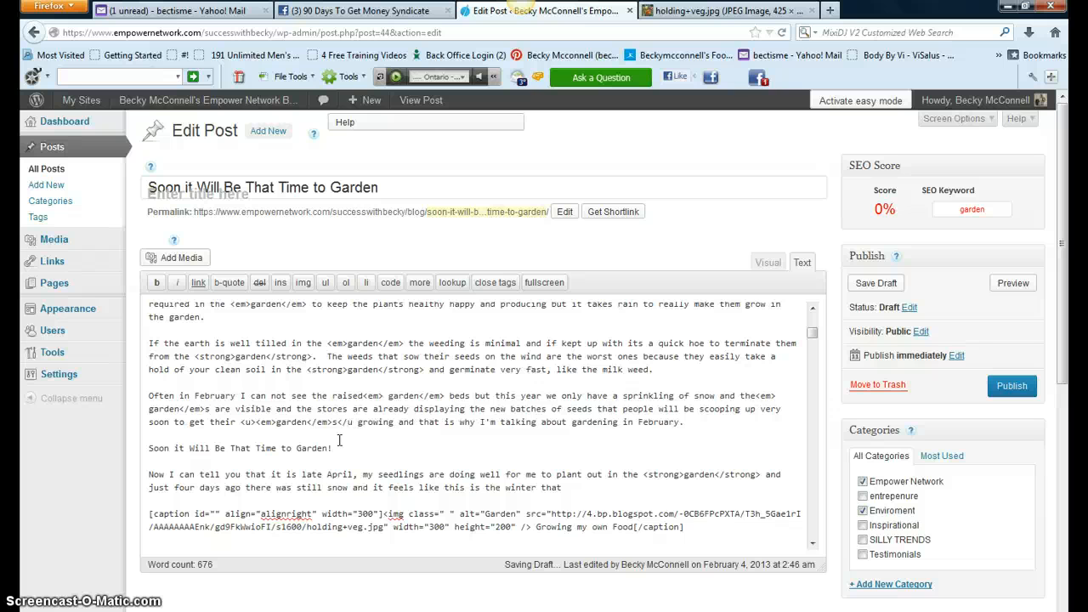
text(>)
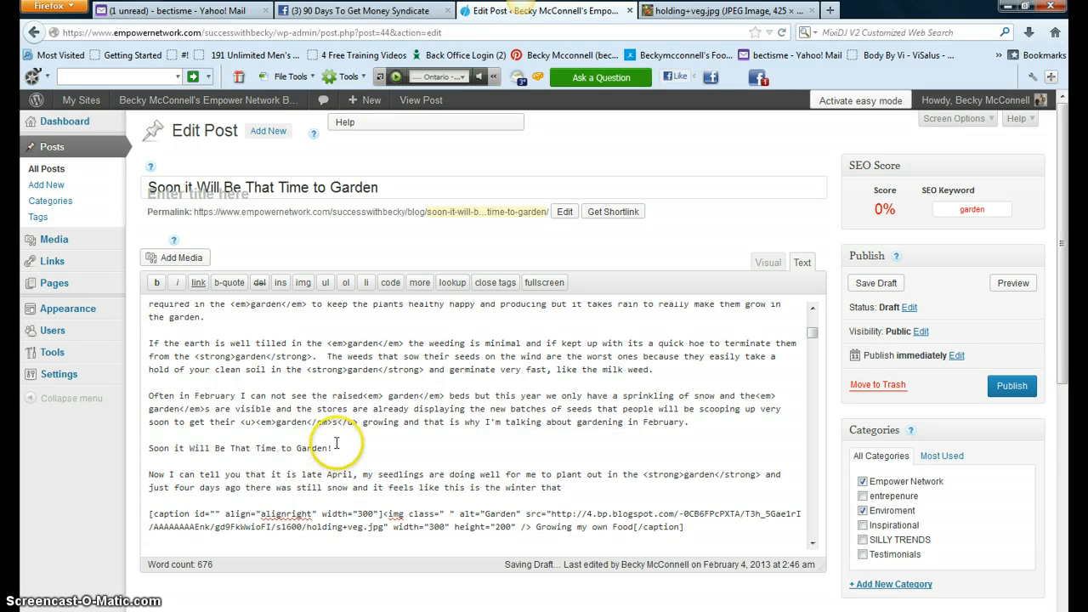
Step: Wrap the italic "gardens" in the "won't go away; but still I am ready" line in <u> and </u> tags
scroll(338, 463, down, 2)
scroll(340, 466, down, 2)
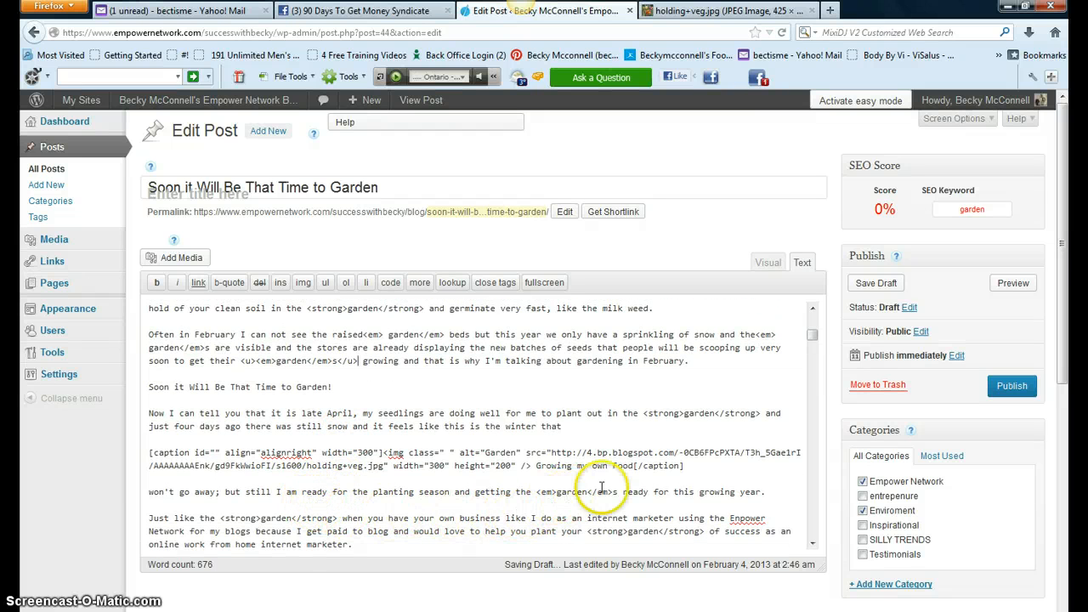
click(536, 492)
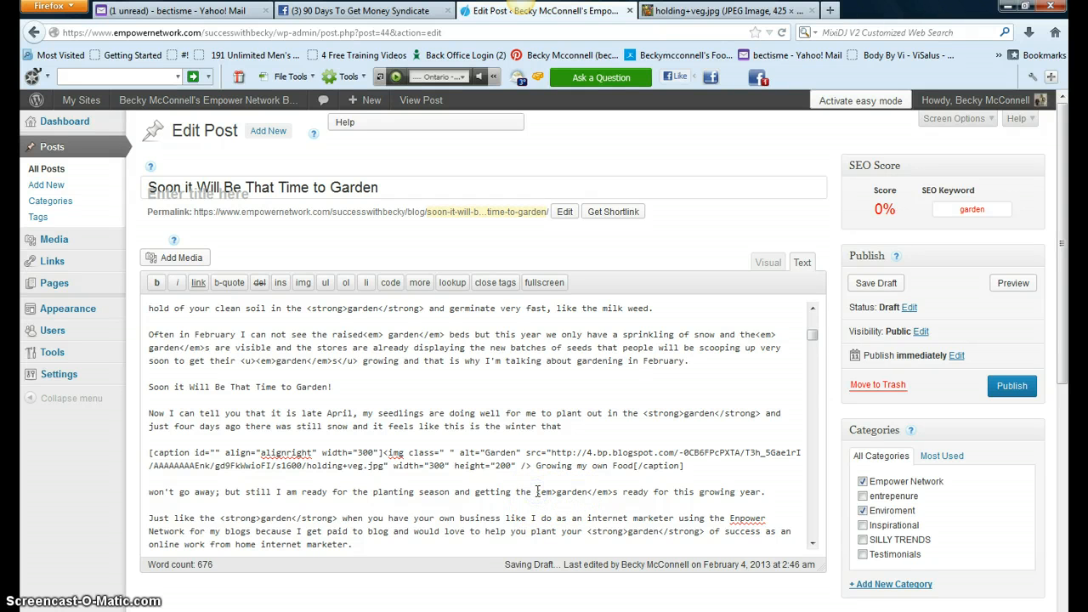
text(<)
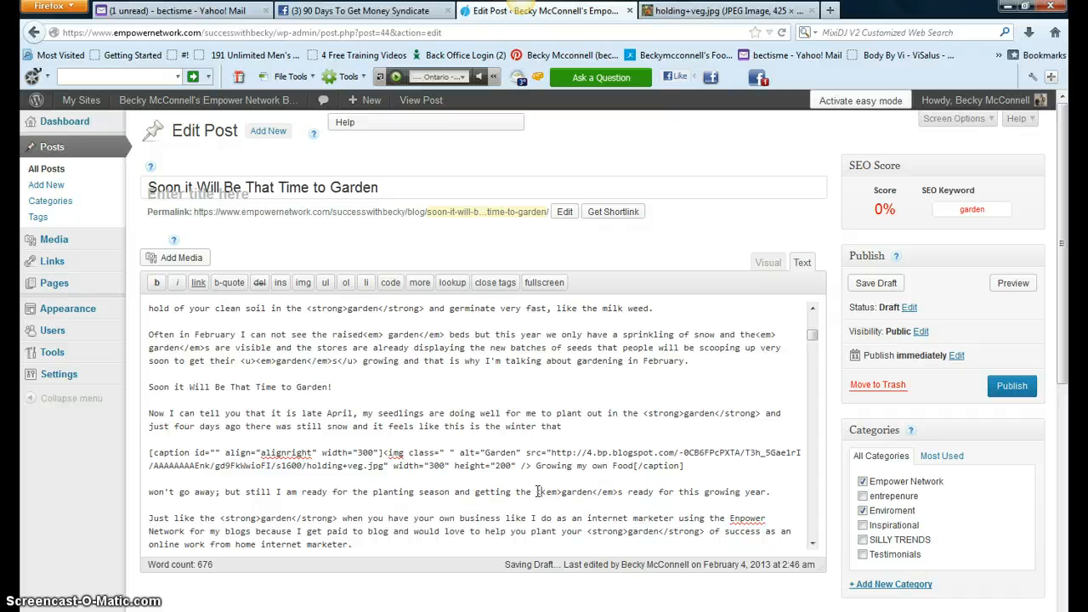
text(u>)
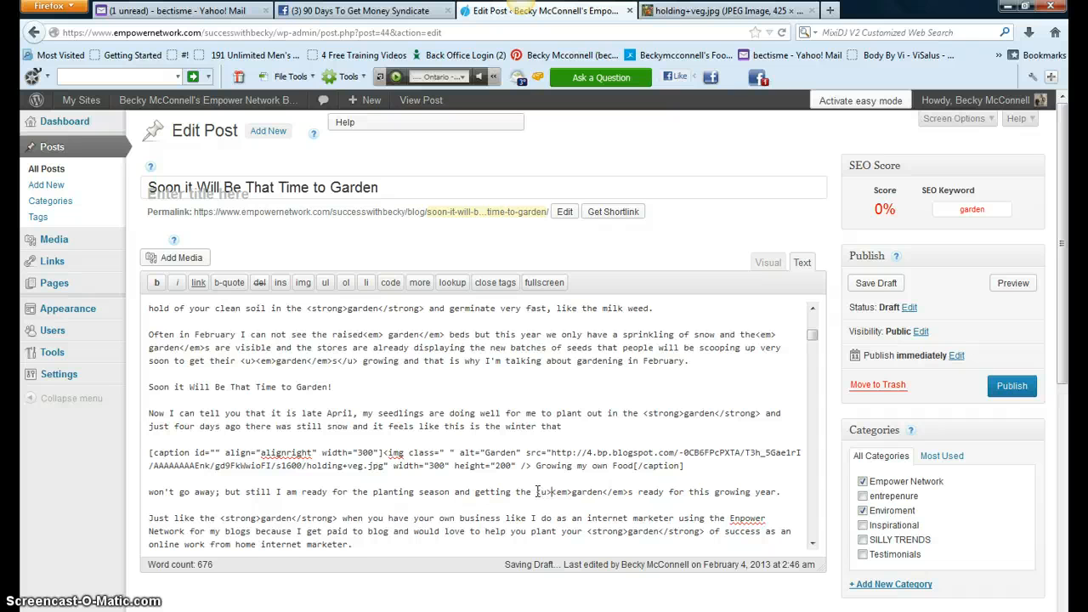
click(632, 491)
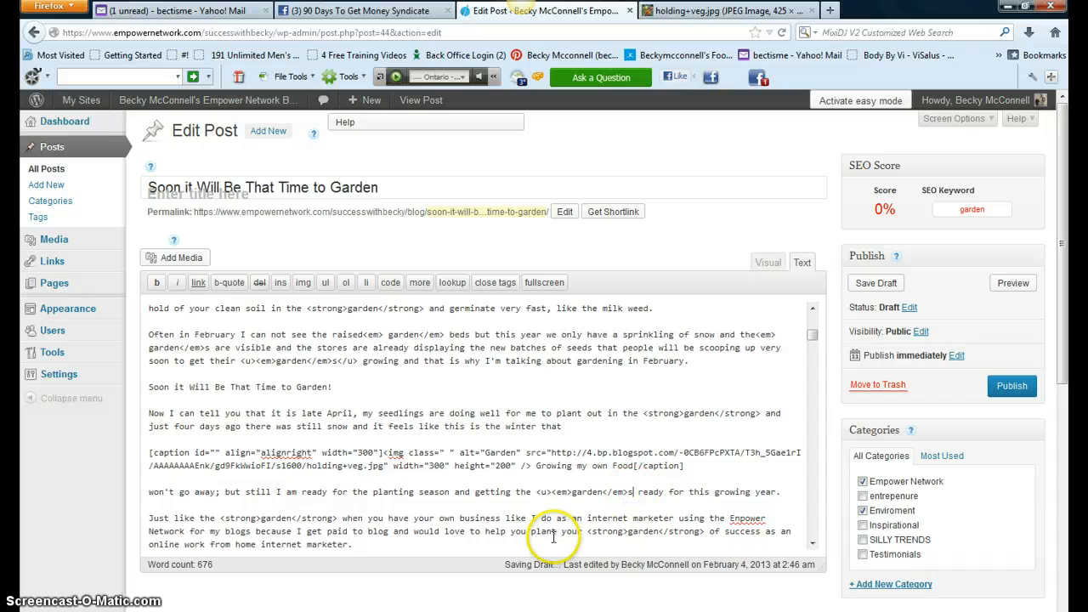
text(</)
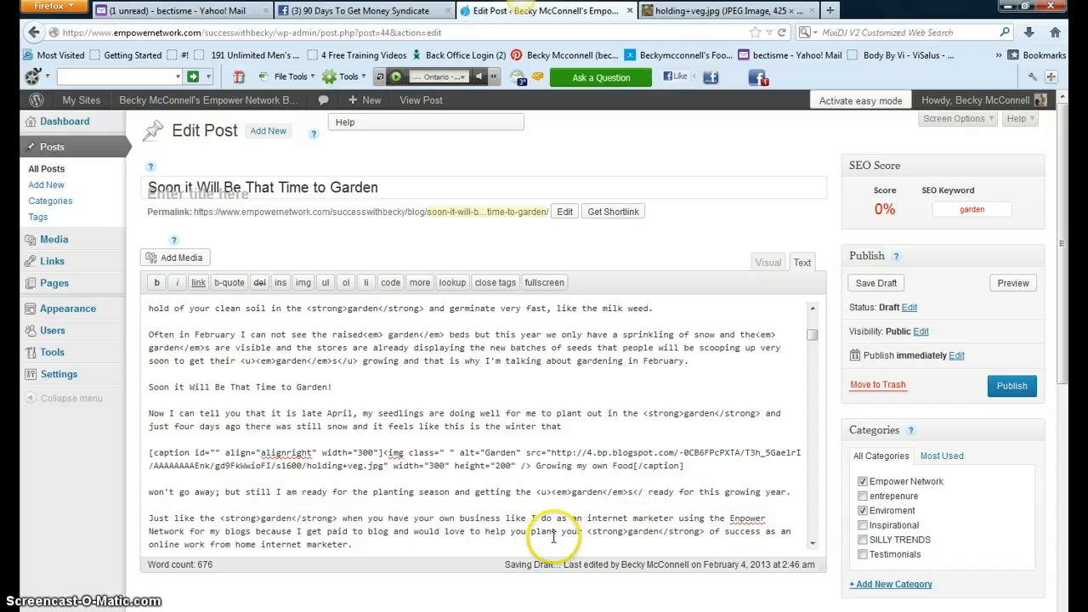
text(u>)
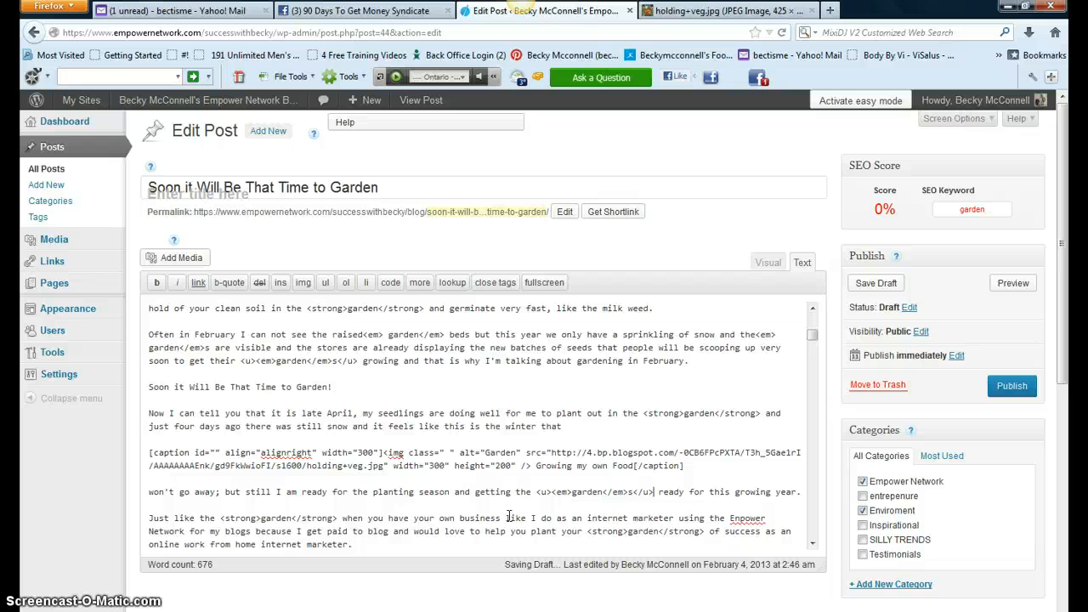
Step: In the closing section's image tag, insert re=no-follow directly after the pic-2-empower.jpg source URL and before the width attribute
scroll(510, 517, down, 4)
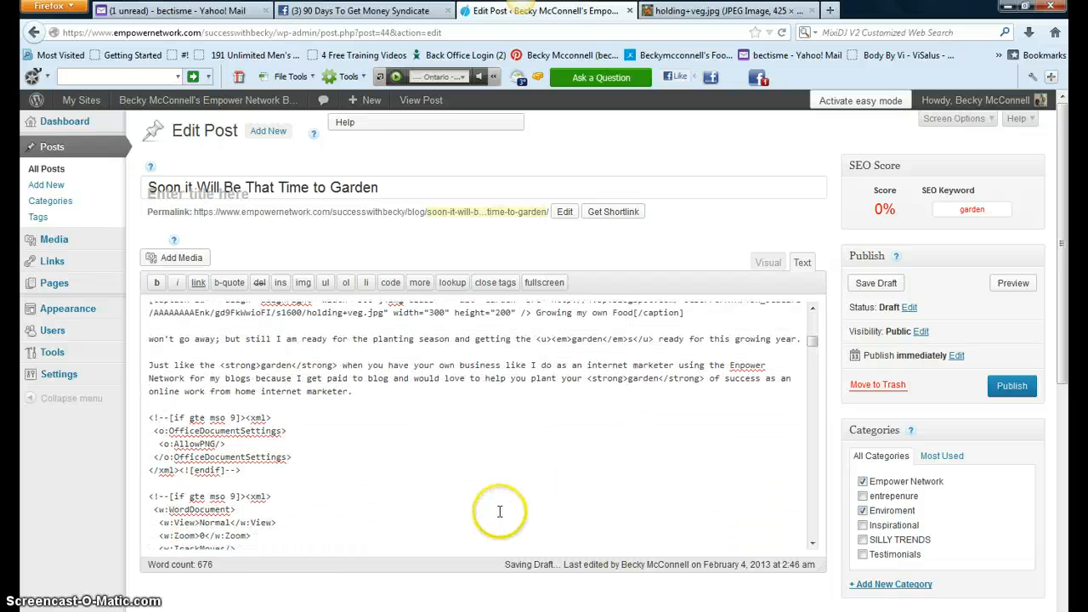
scroll(500, 510, down, 5)
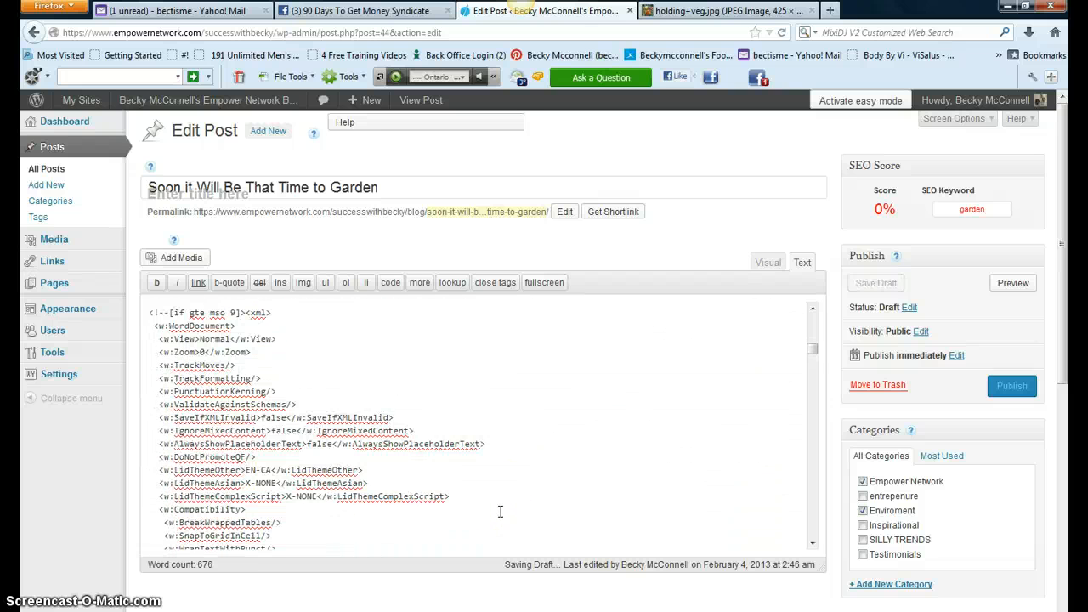
scroll(500, 511, down, 3)
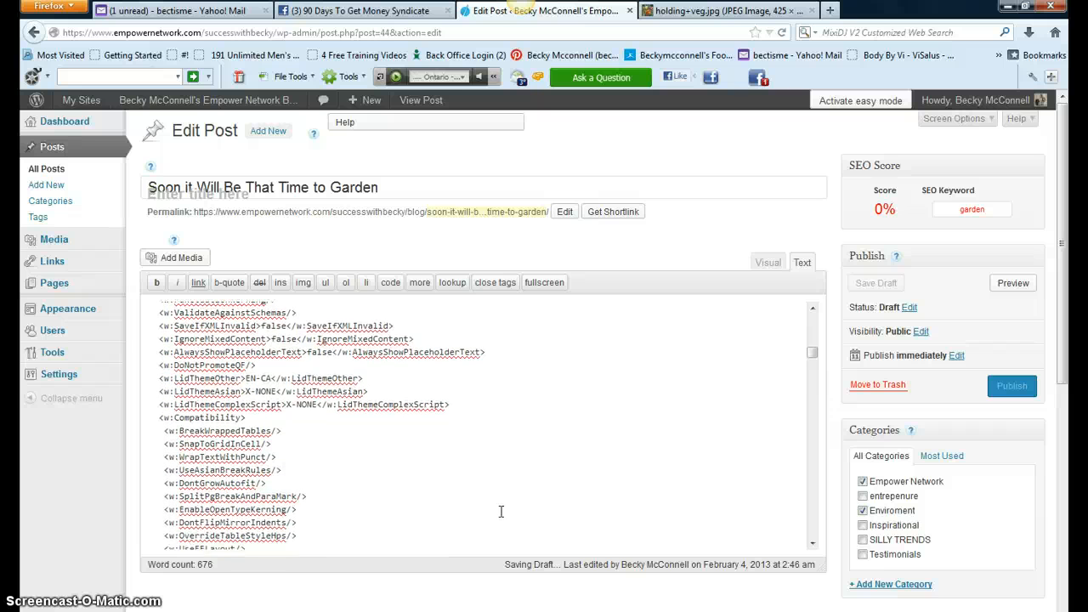
scroll(500, 510, down, 5)
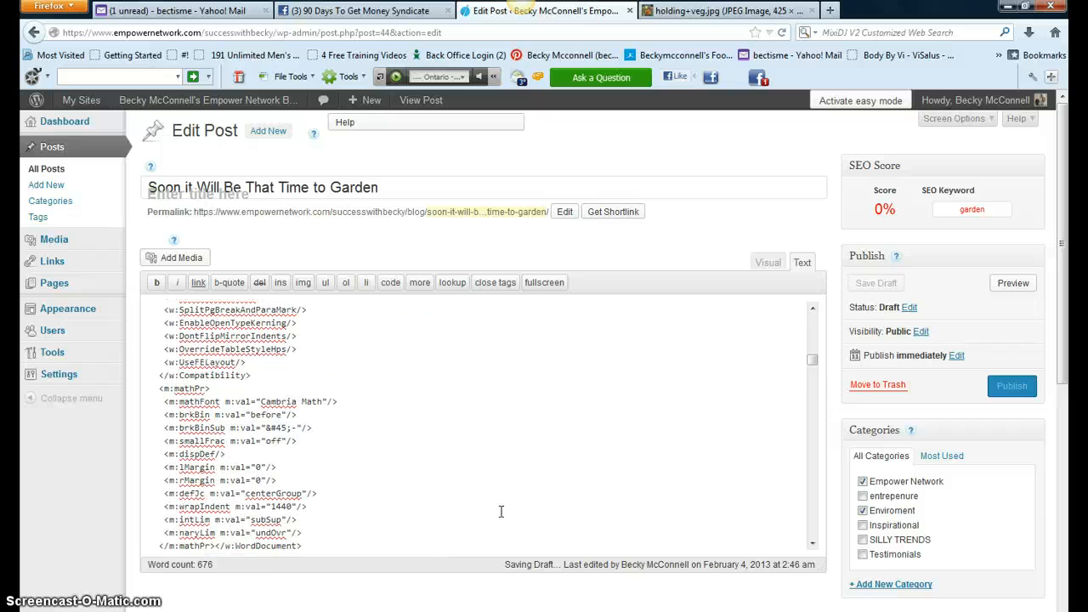
scroll(501, 511, down, 3)
scroll(502, 511, down, 2)
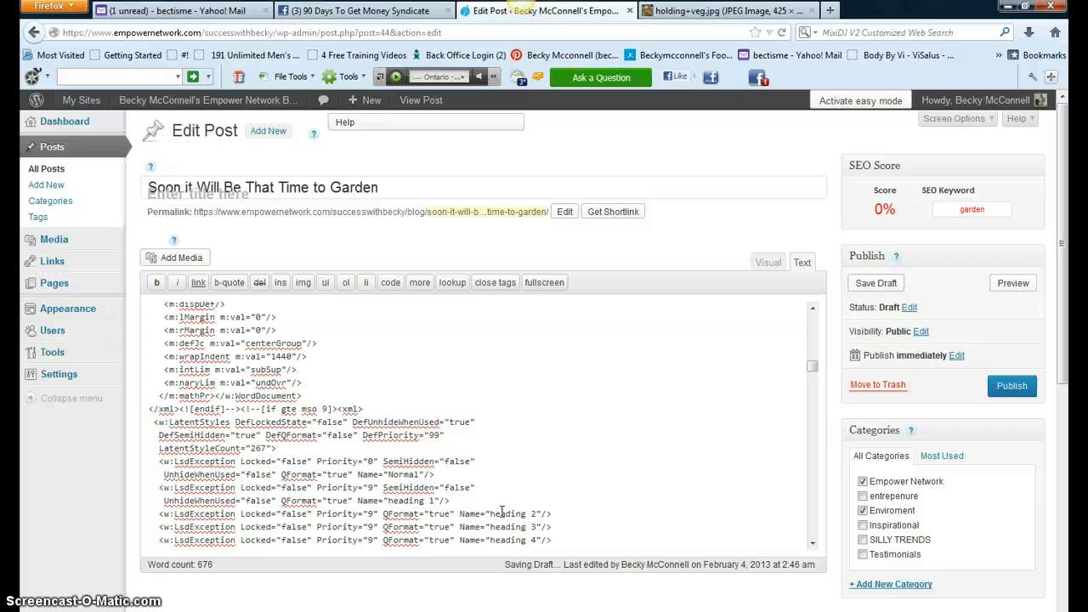
scroll(502, 511, down, 4)
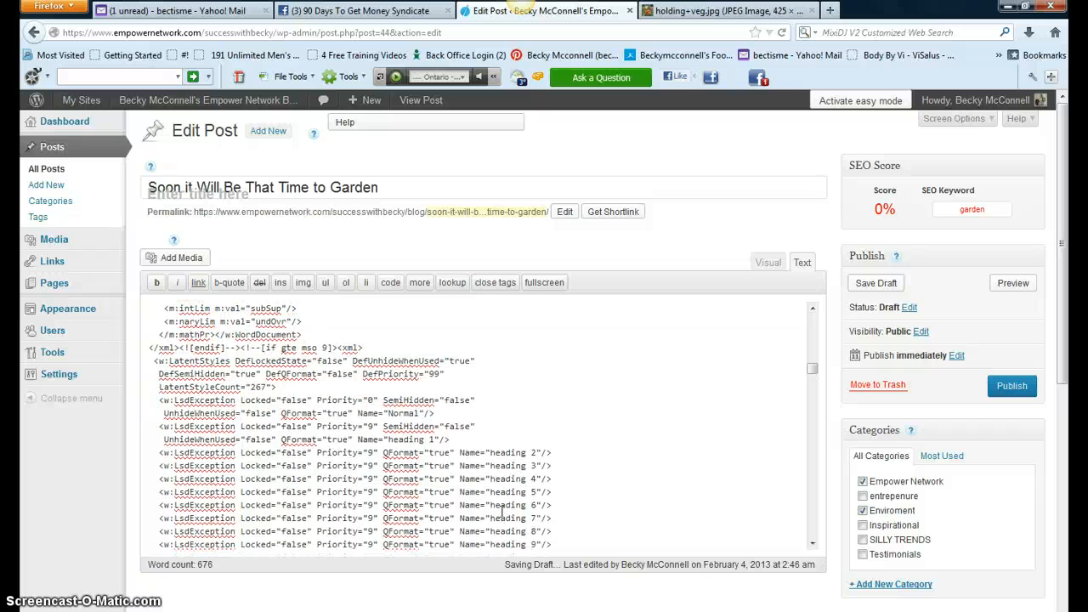
scroll(501, 511, down, 6)
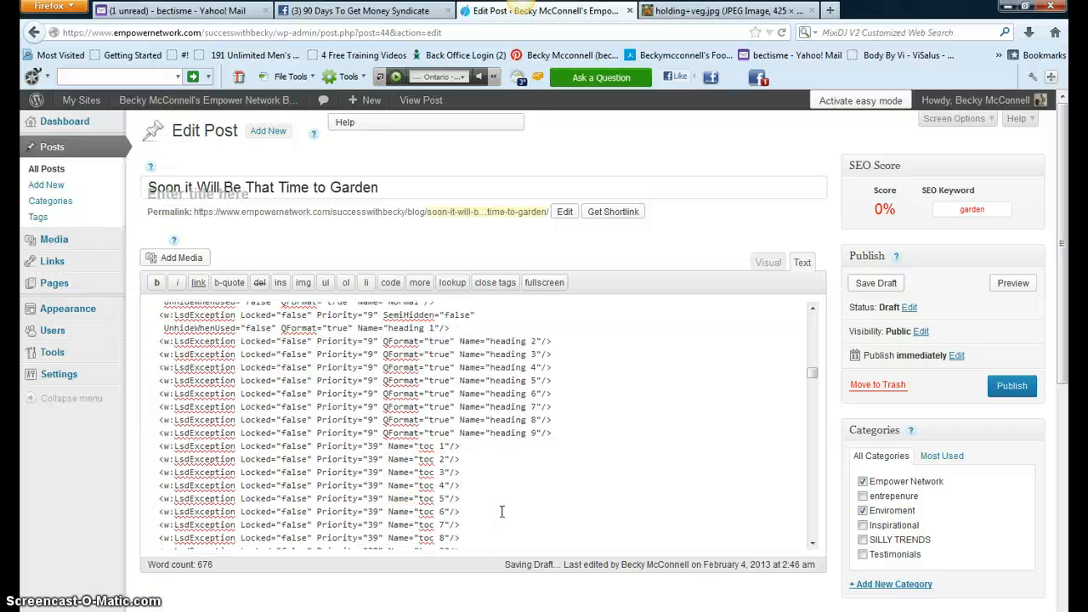
scroll(501, 511, down, 10)
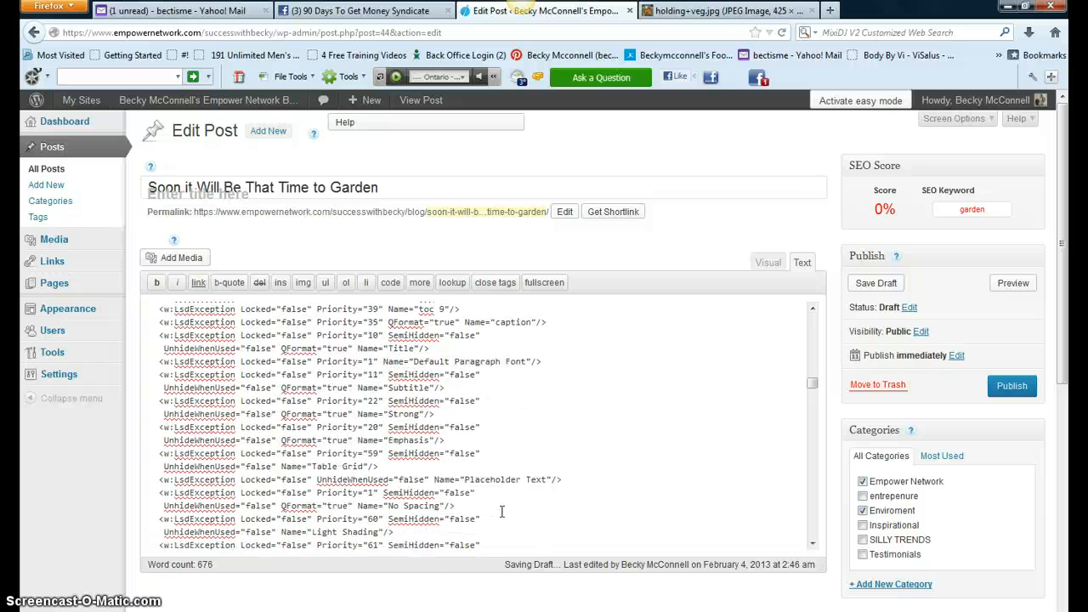
scroll(501, 511, down, 9)
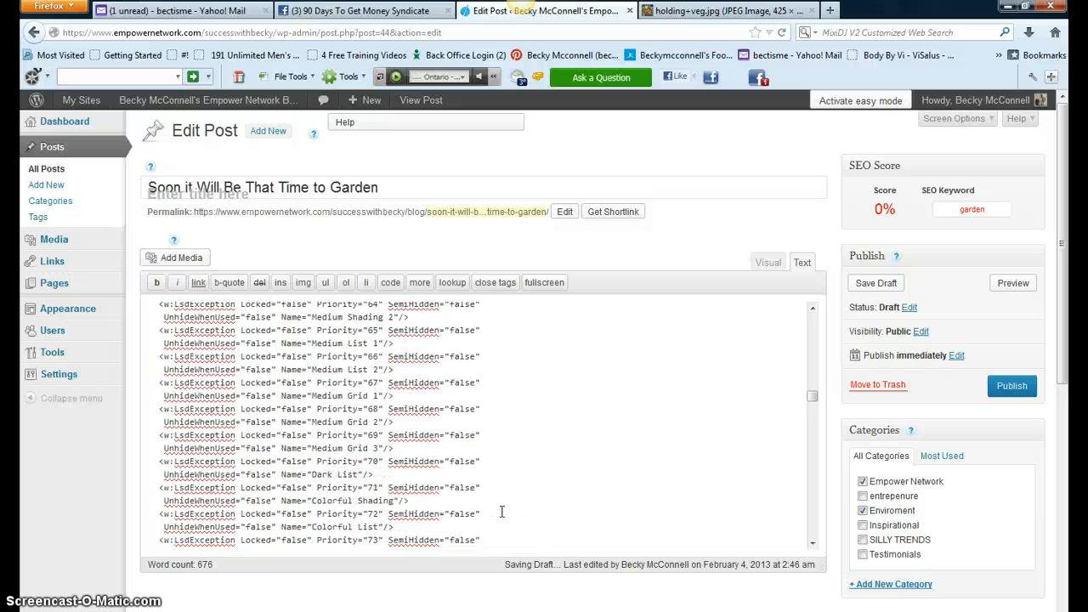
scroll(502, 511, down, 8)
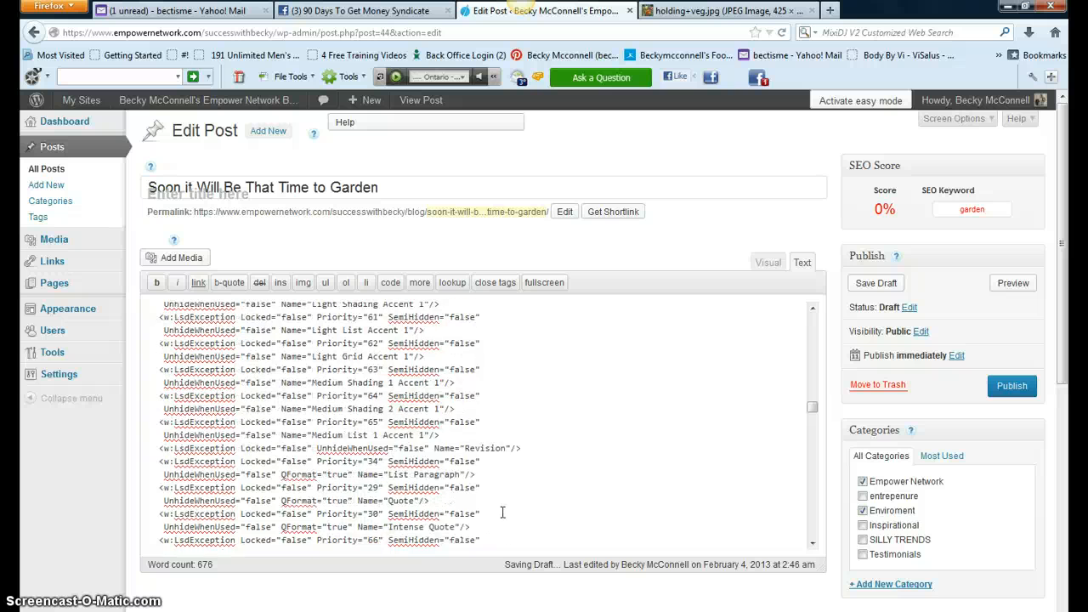
scroll(503, 511, down, 3)
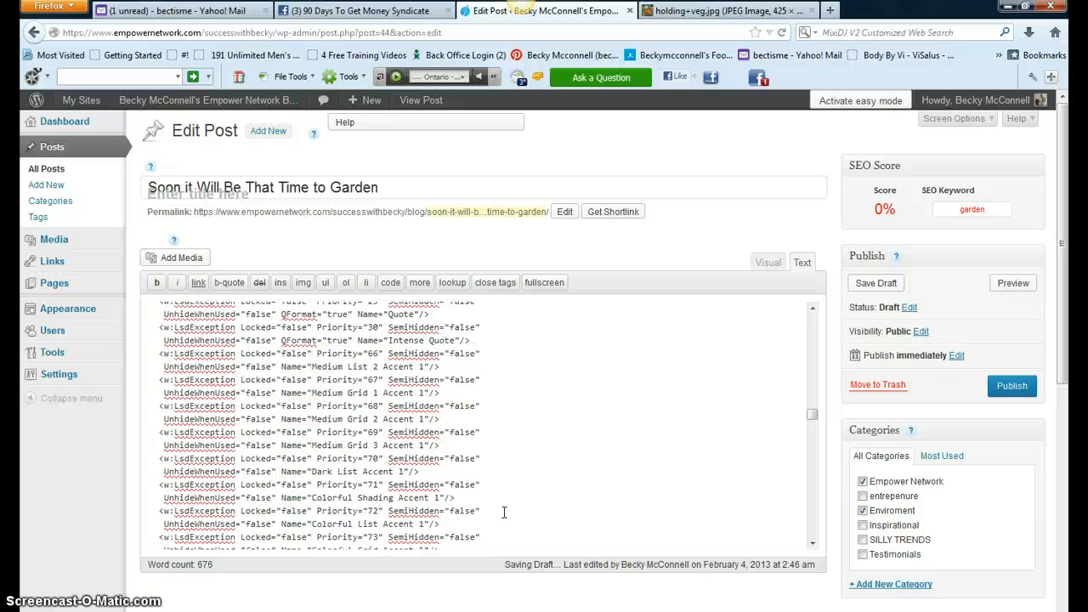
click(814, 425)
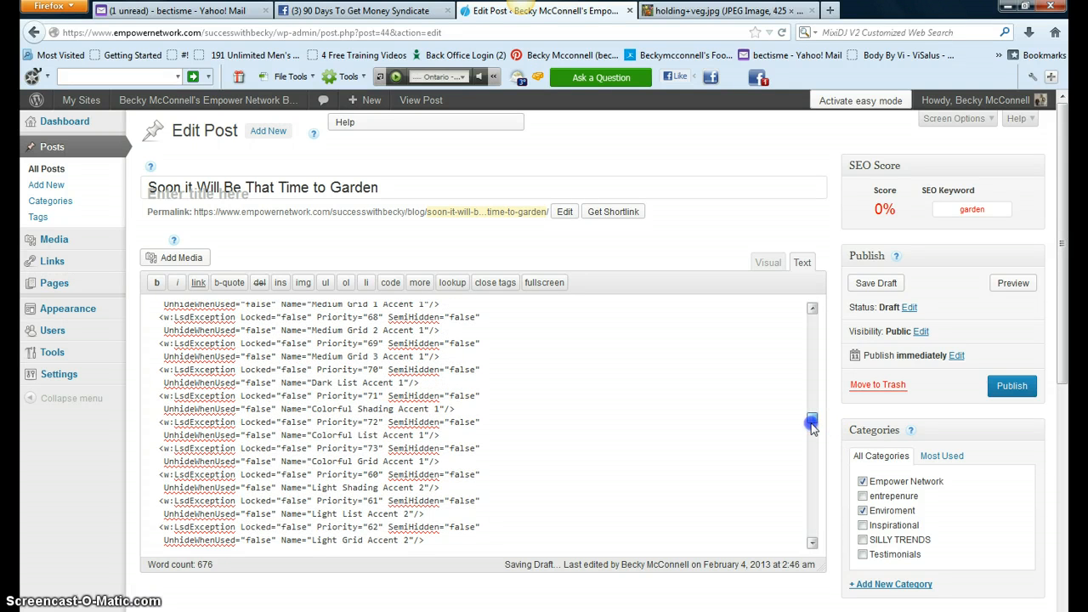
drag(812, 422, 831, 504)
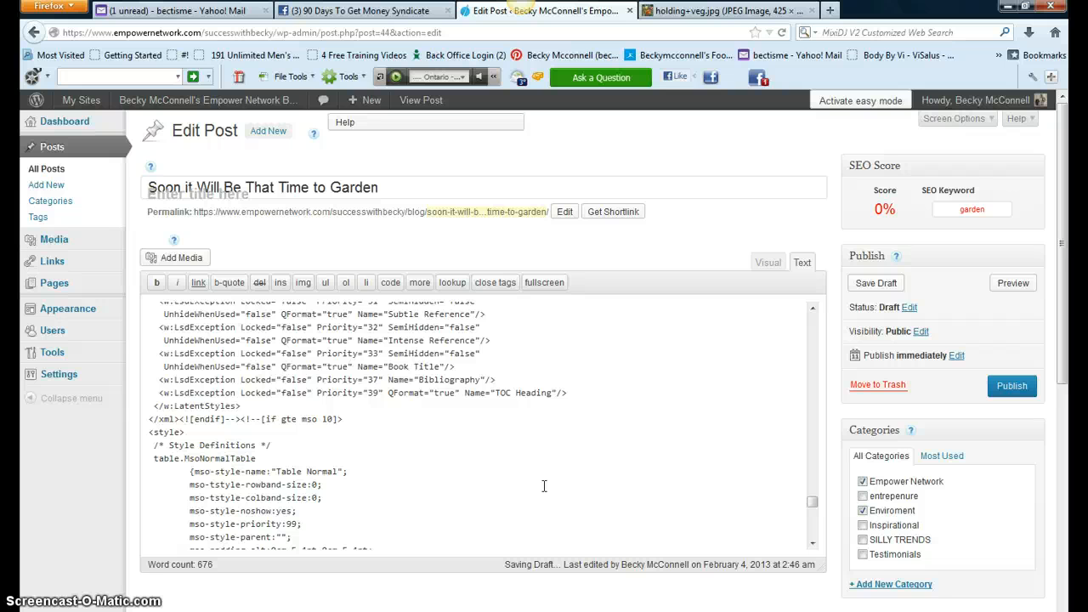
scroll(544, 485, down, 5)
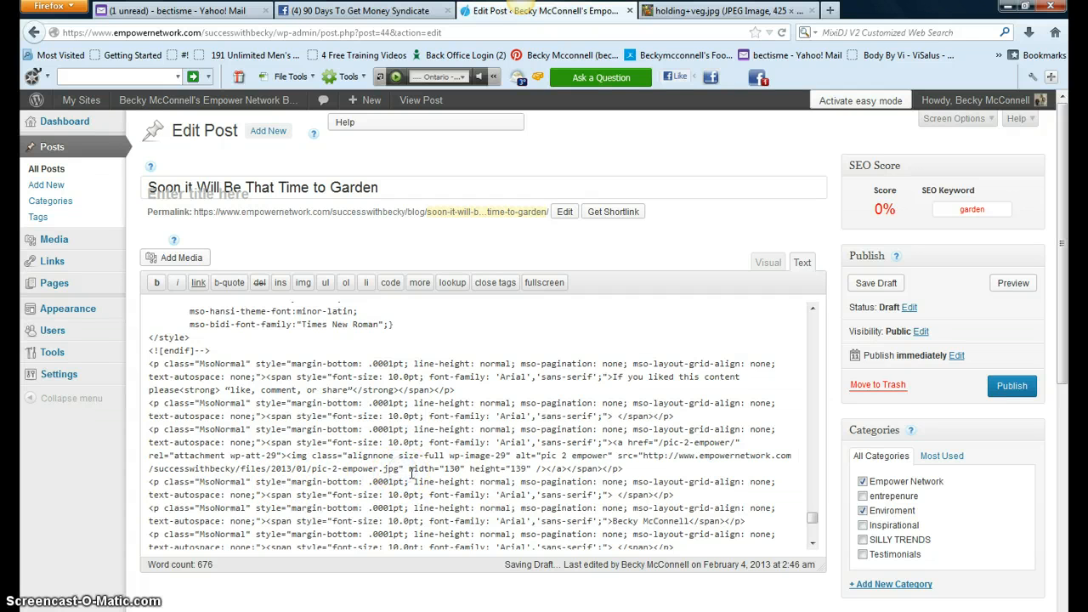
click(409, 469)
text(r)
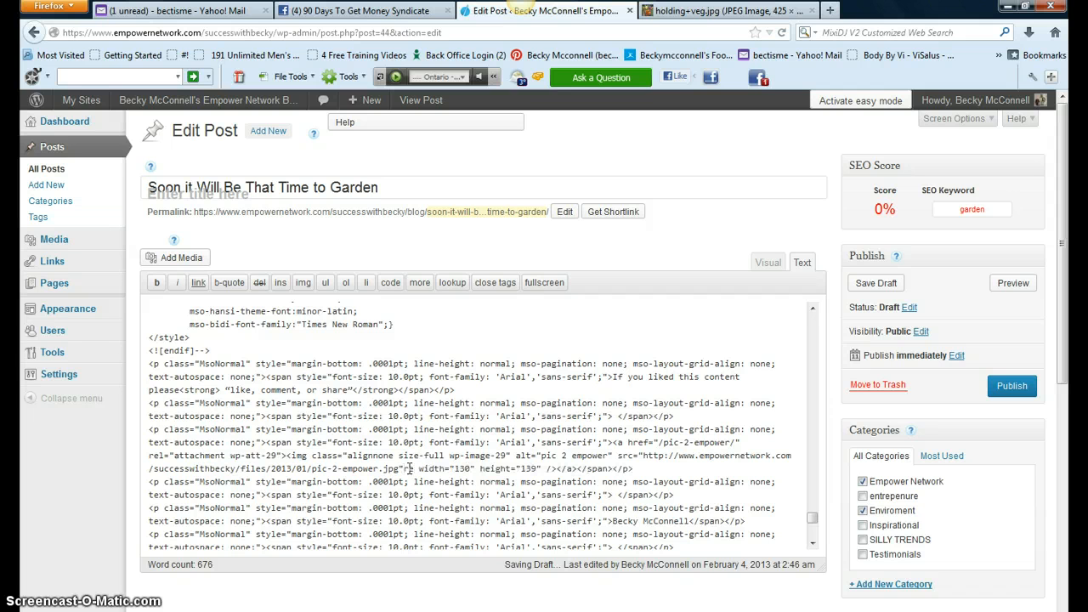
key(BackSpace)
text(=)
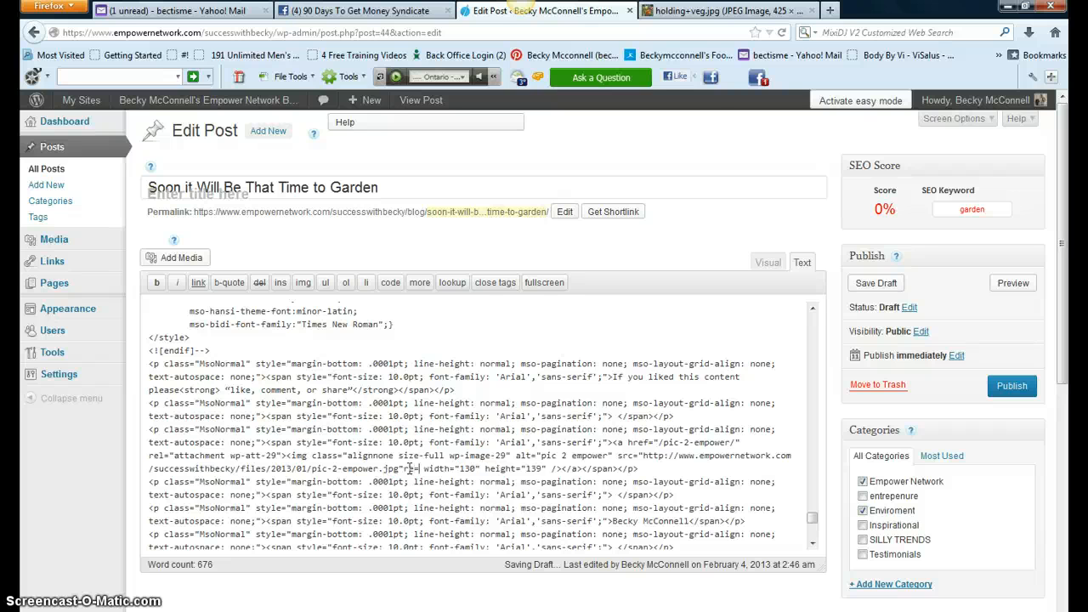
text(no)
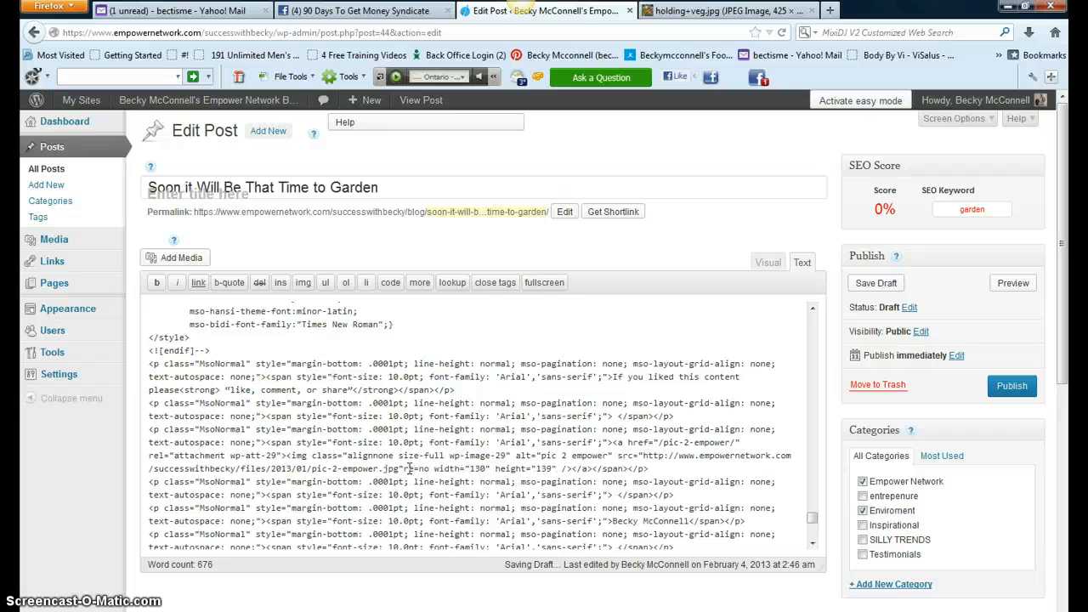
text(-follow)
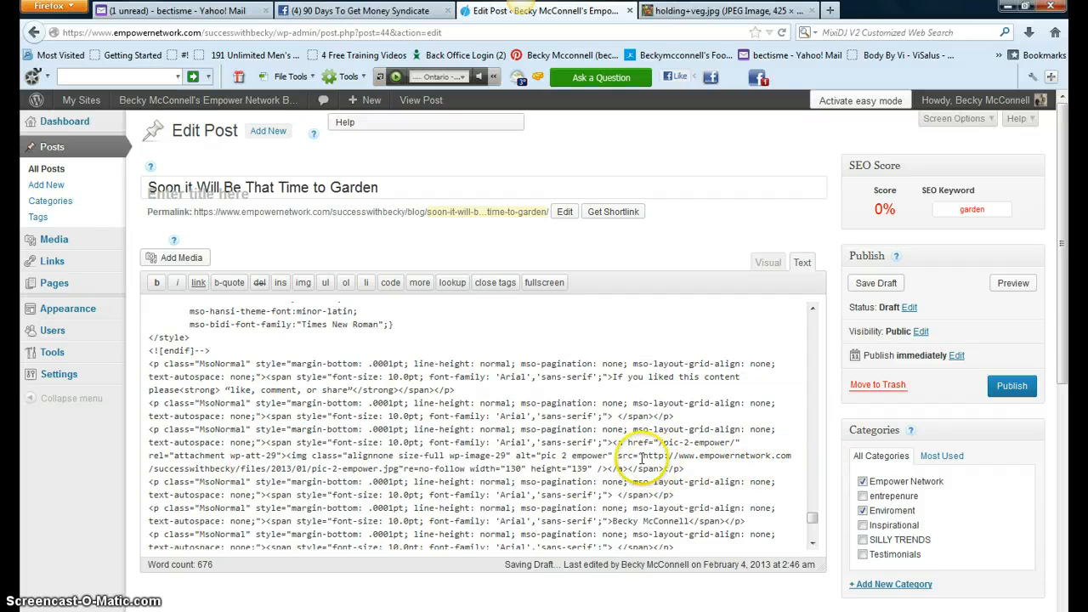
scroll(466, 508, down, 5)
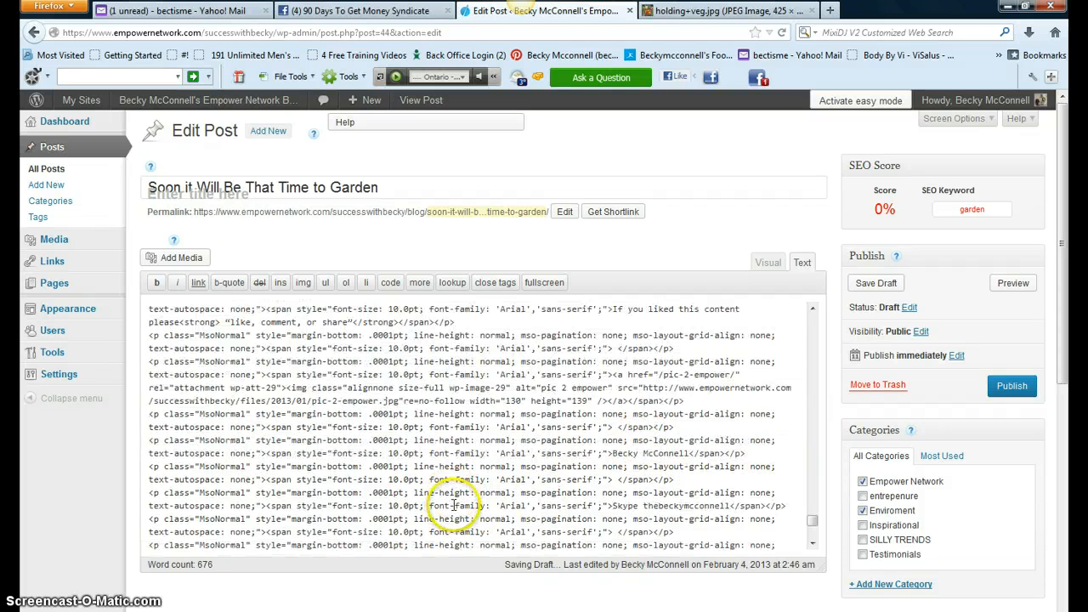
Step: Insert rel=no-follow into the MonsterCashSystem link tag below the PS paragraph, directly after its href URL
scroll(465, 507, down, 2)
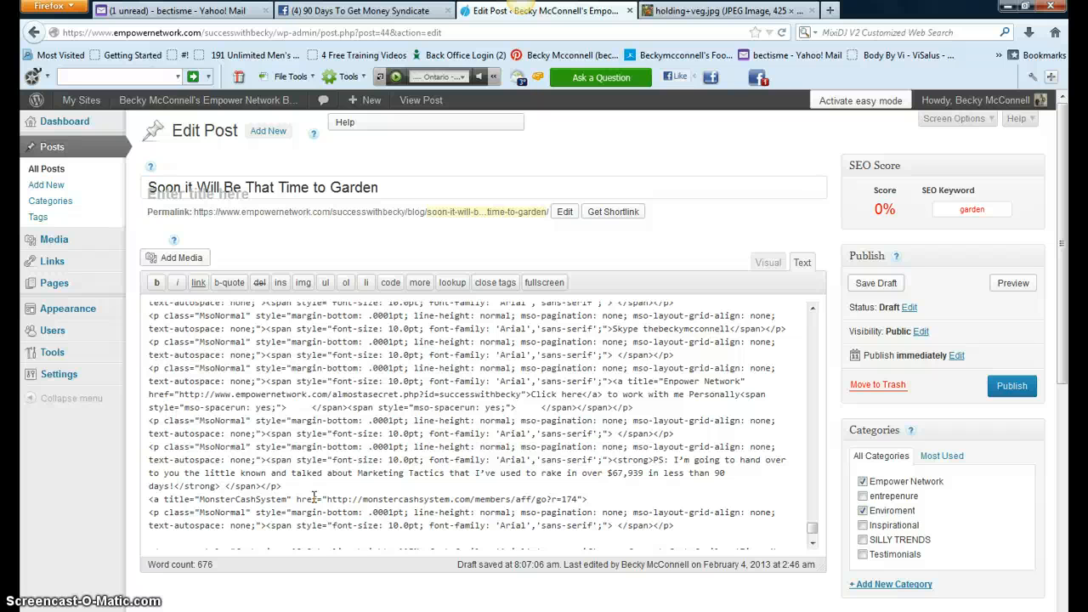
scroll(314, 497, down, 1)
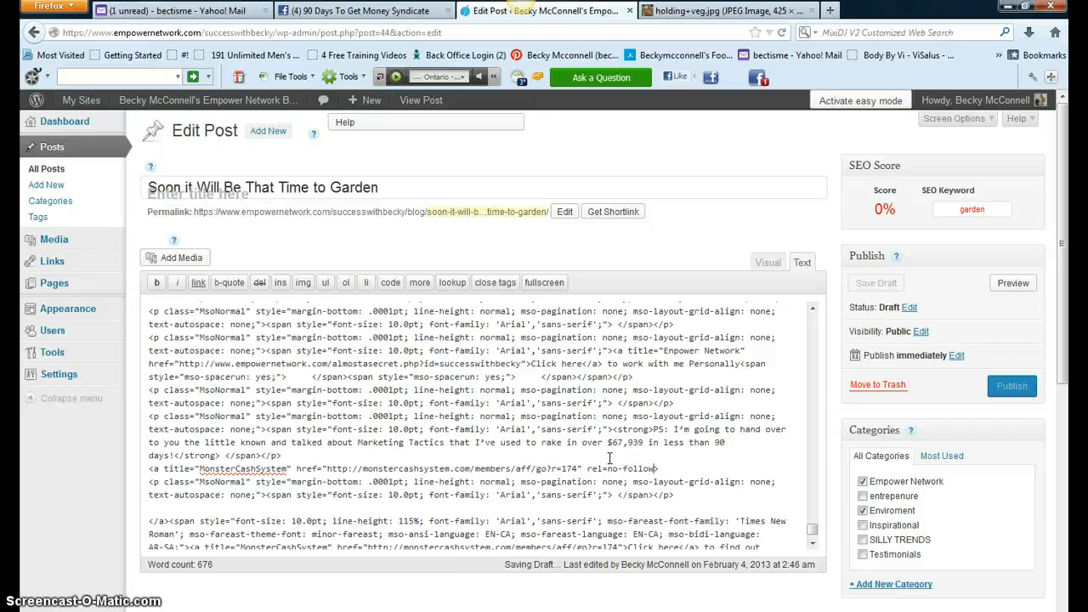
click(605, 452)
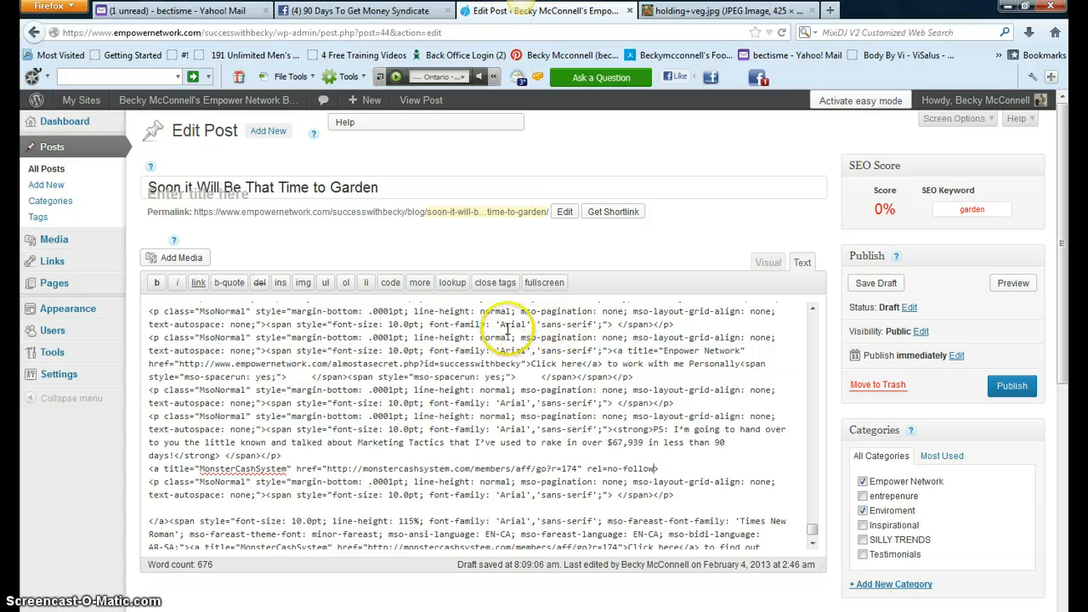
Step: Switch the post to the visual editor and examine its keyword formatting, headings, closing links, categories and tags
scroll(414, 419, up, 3)
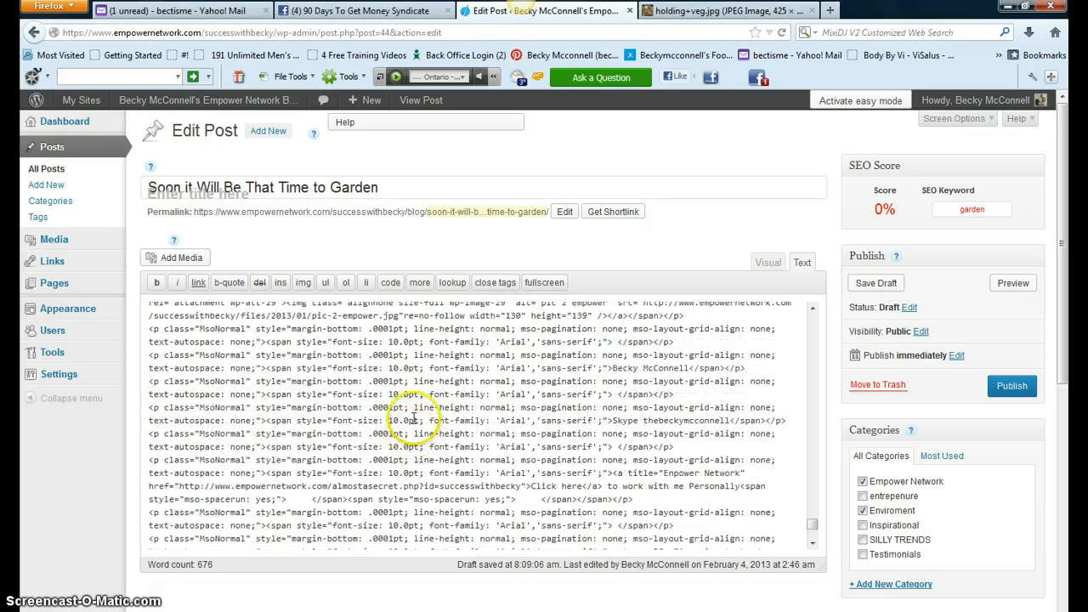
click(765, 265)
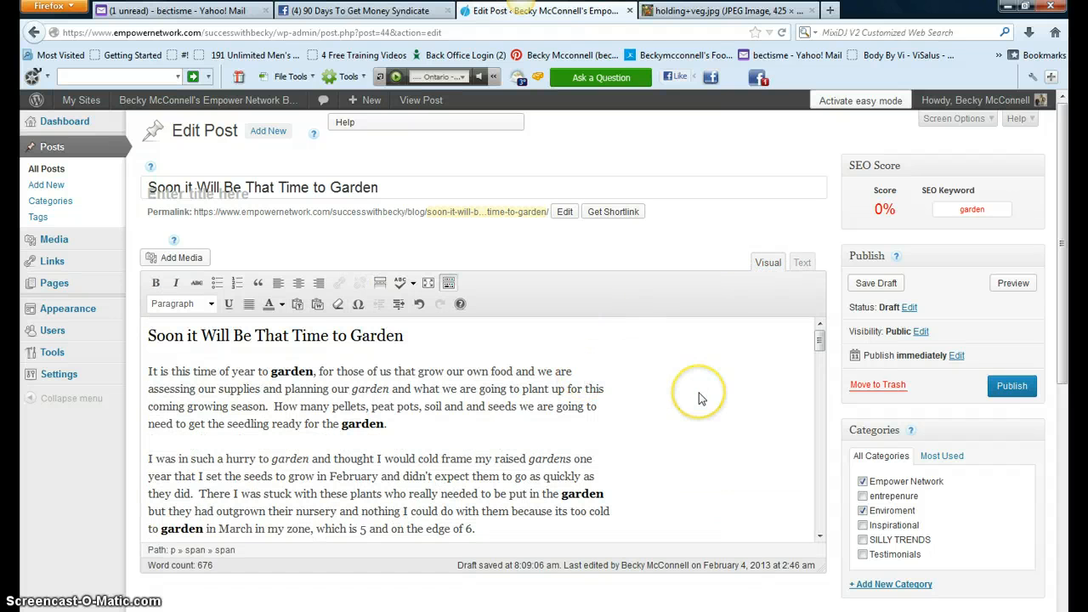
scroll(698, 395, down, 15)
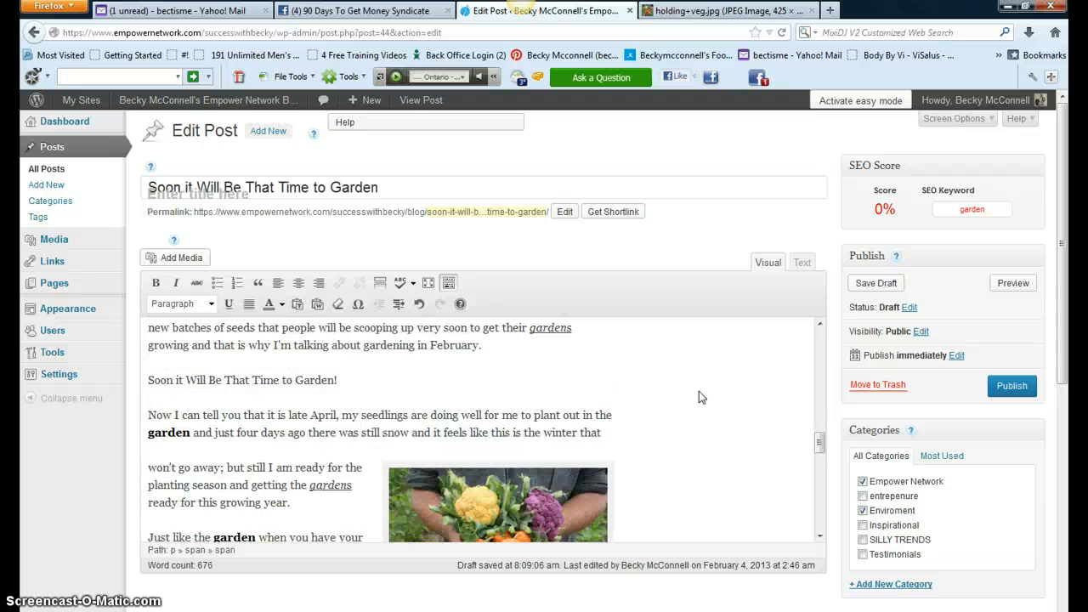
scroll(699, 392, down, 10)
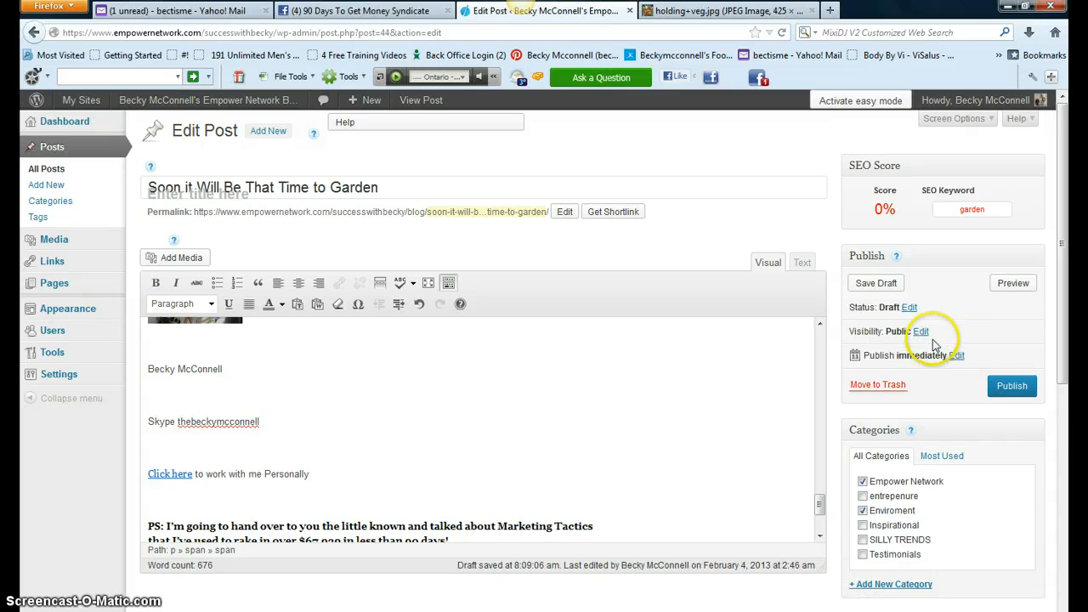
scroll(872, 285, down, 2)
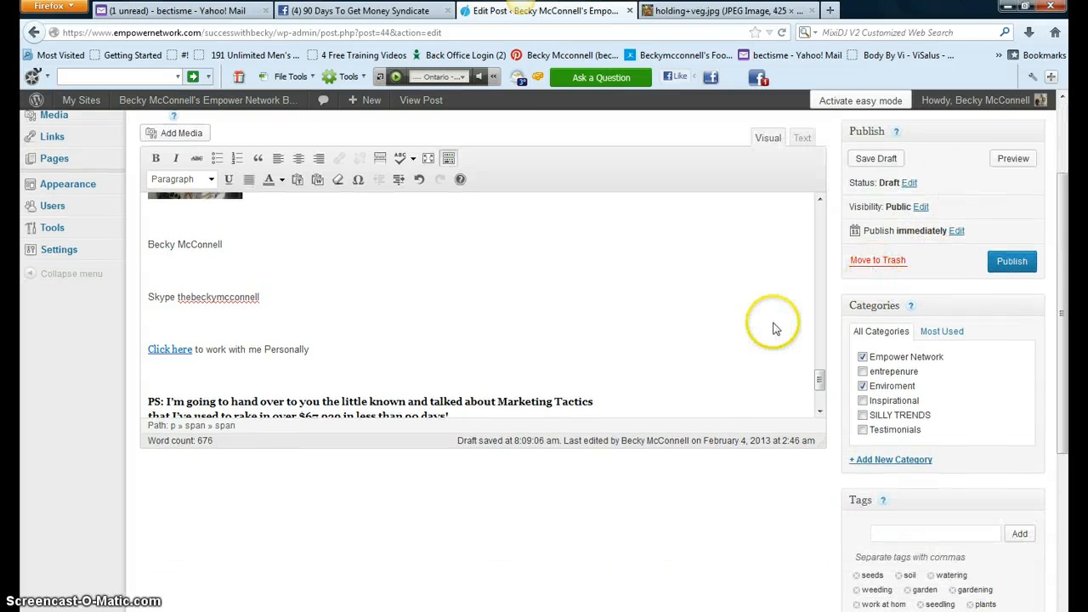
scroll(760, 335, up, 8)
scroll(739, 340, up, 10)
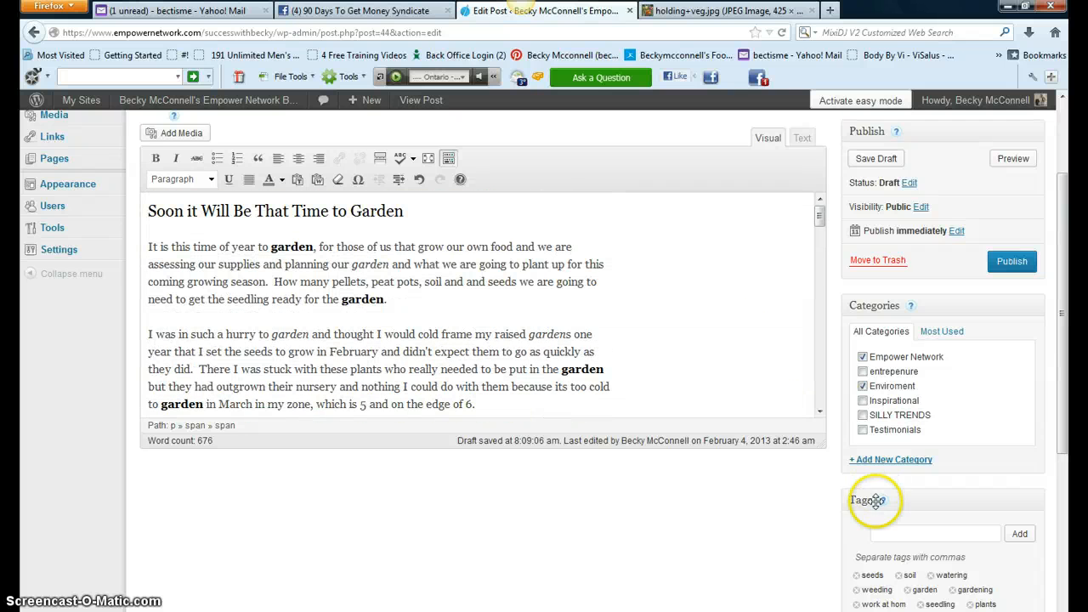
scroll(801, 544, down, 4)
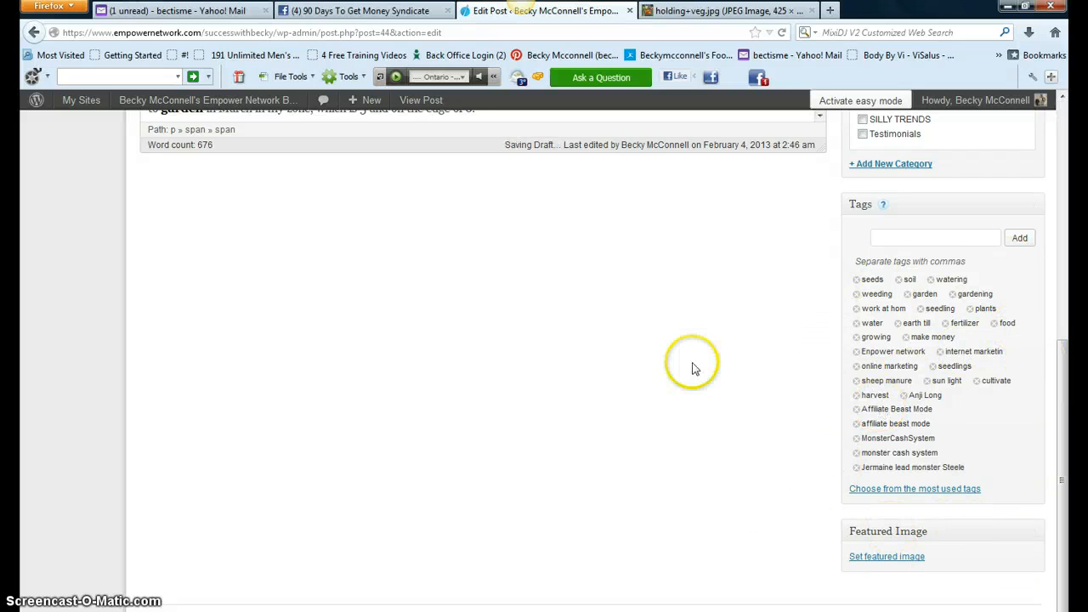
scroll(702, 457, up, 5)
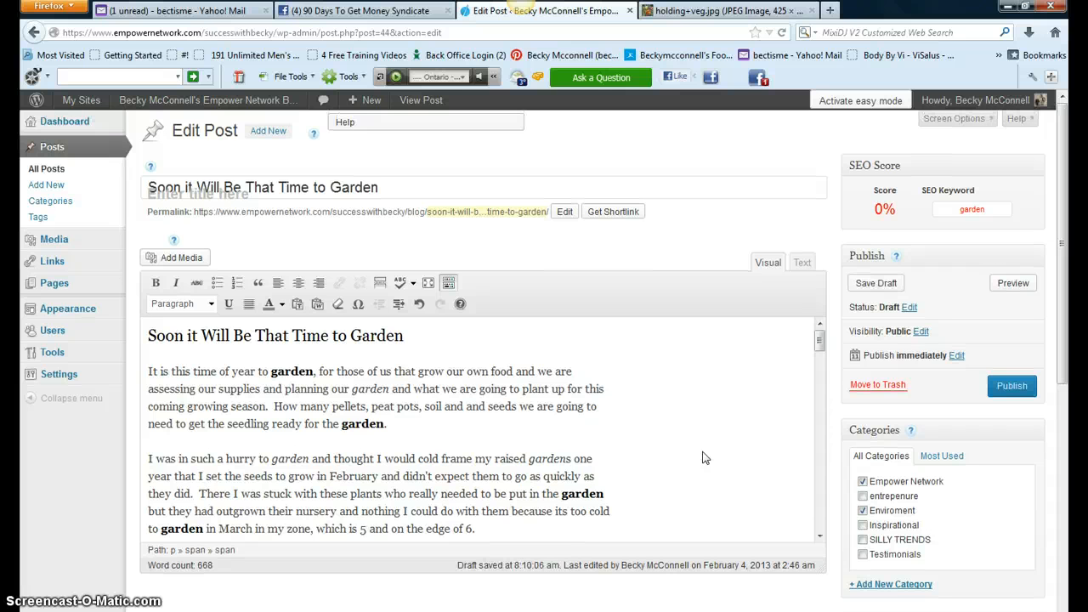
scroll(701, 456, down, 15)
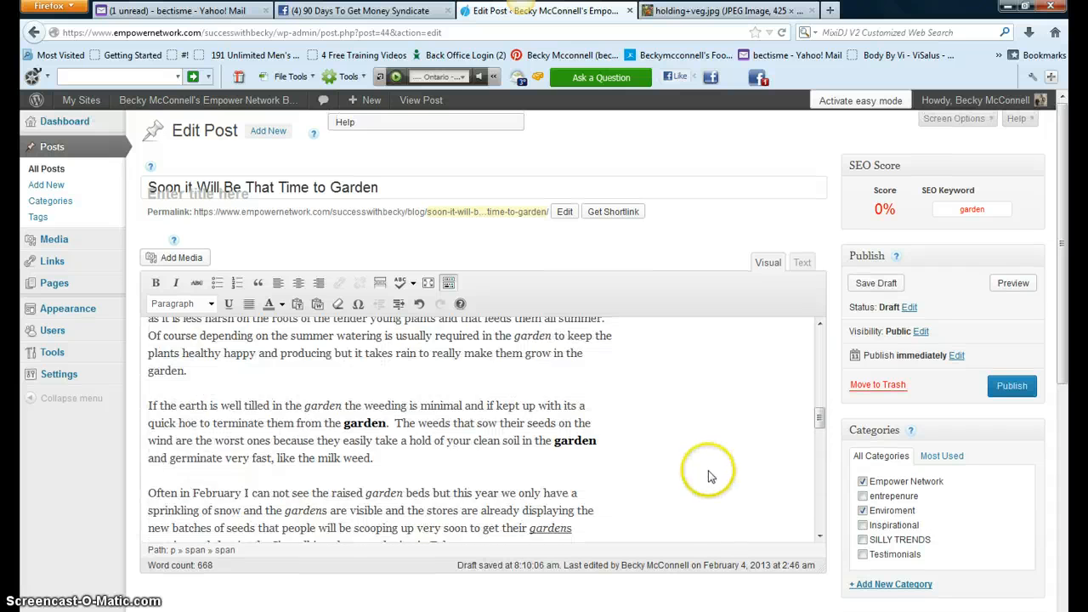